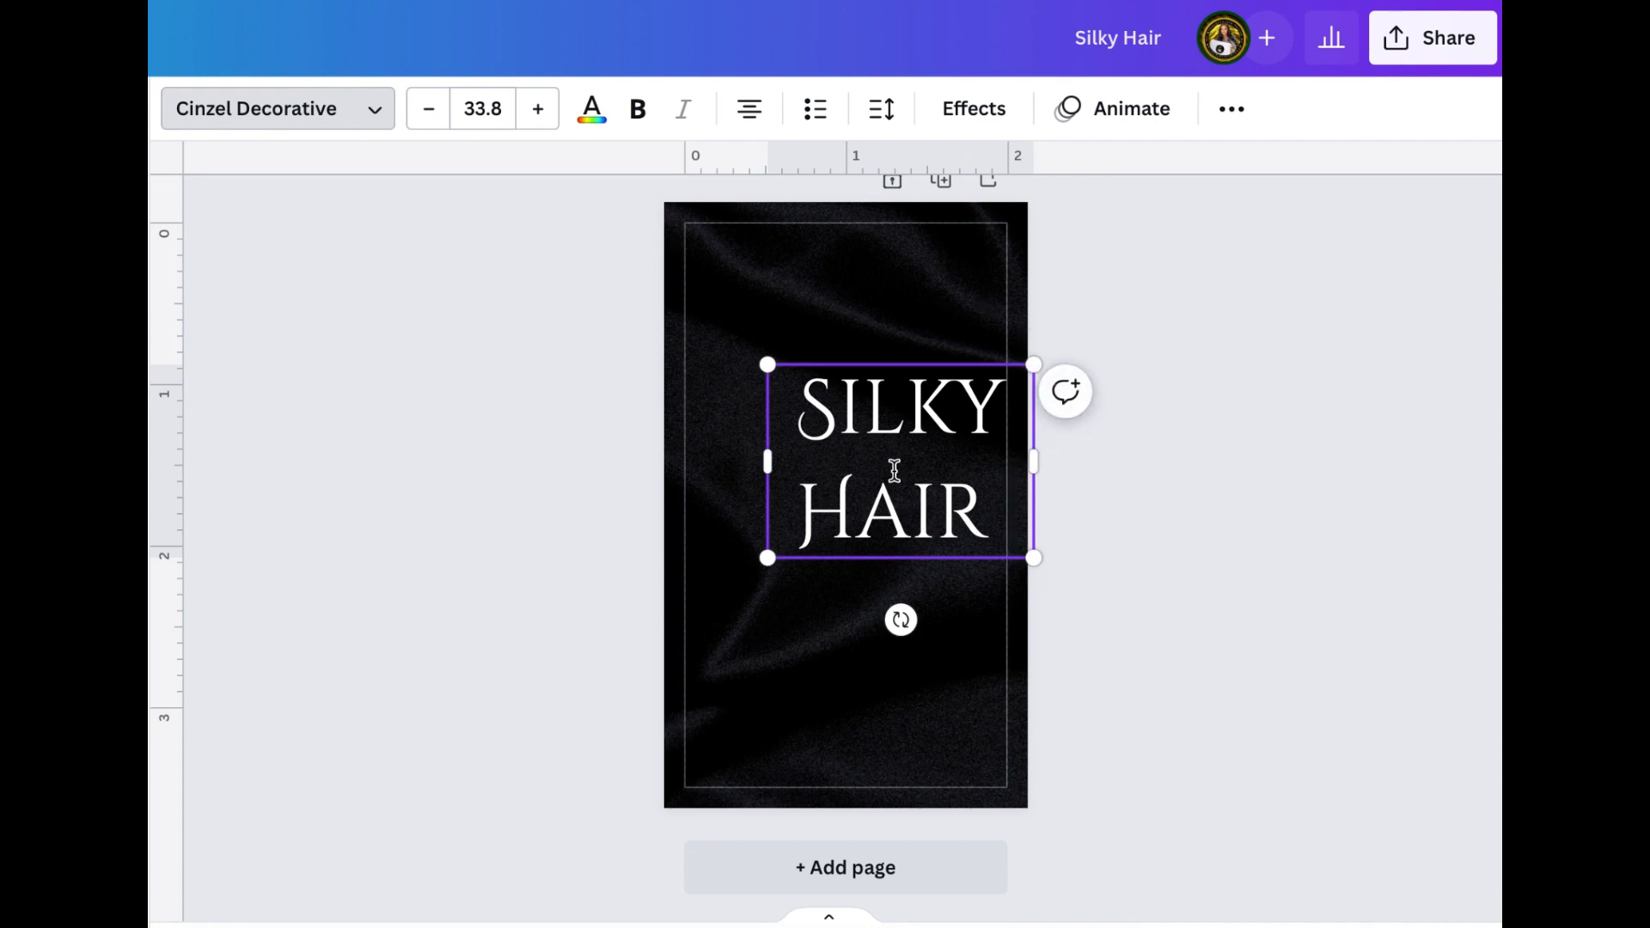
# Move the Silky Hair title to the horizontal center of the card's upper half
pyautogui.moveTo(895, 469); pyautogui.dragTo(833, 444)
pyautogui.click(1183, 462)
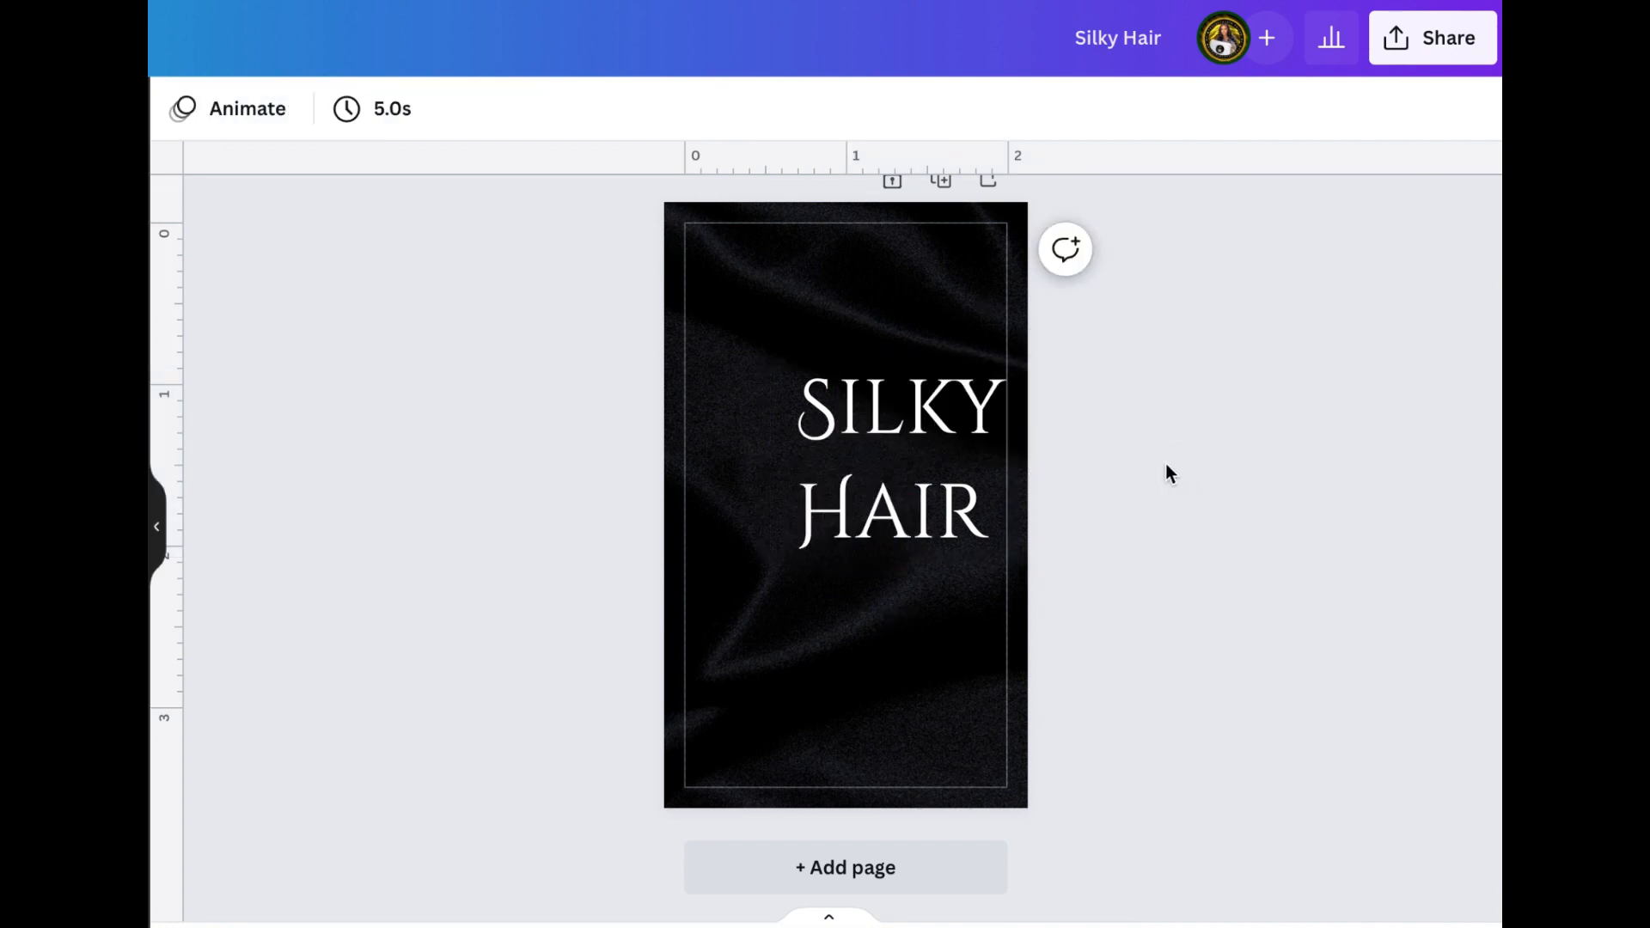
pyautogui.moveTo(921, 472); pyautogui.dragTo(868, 423)
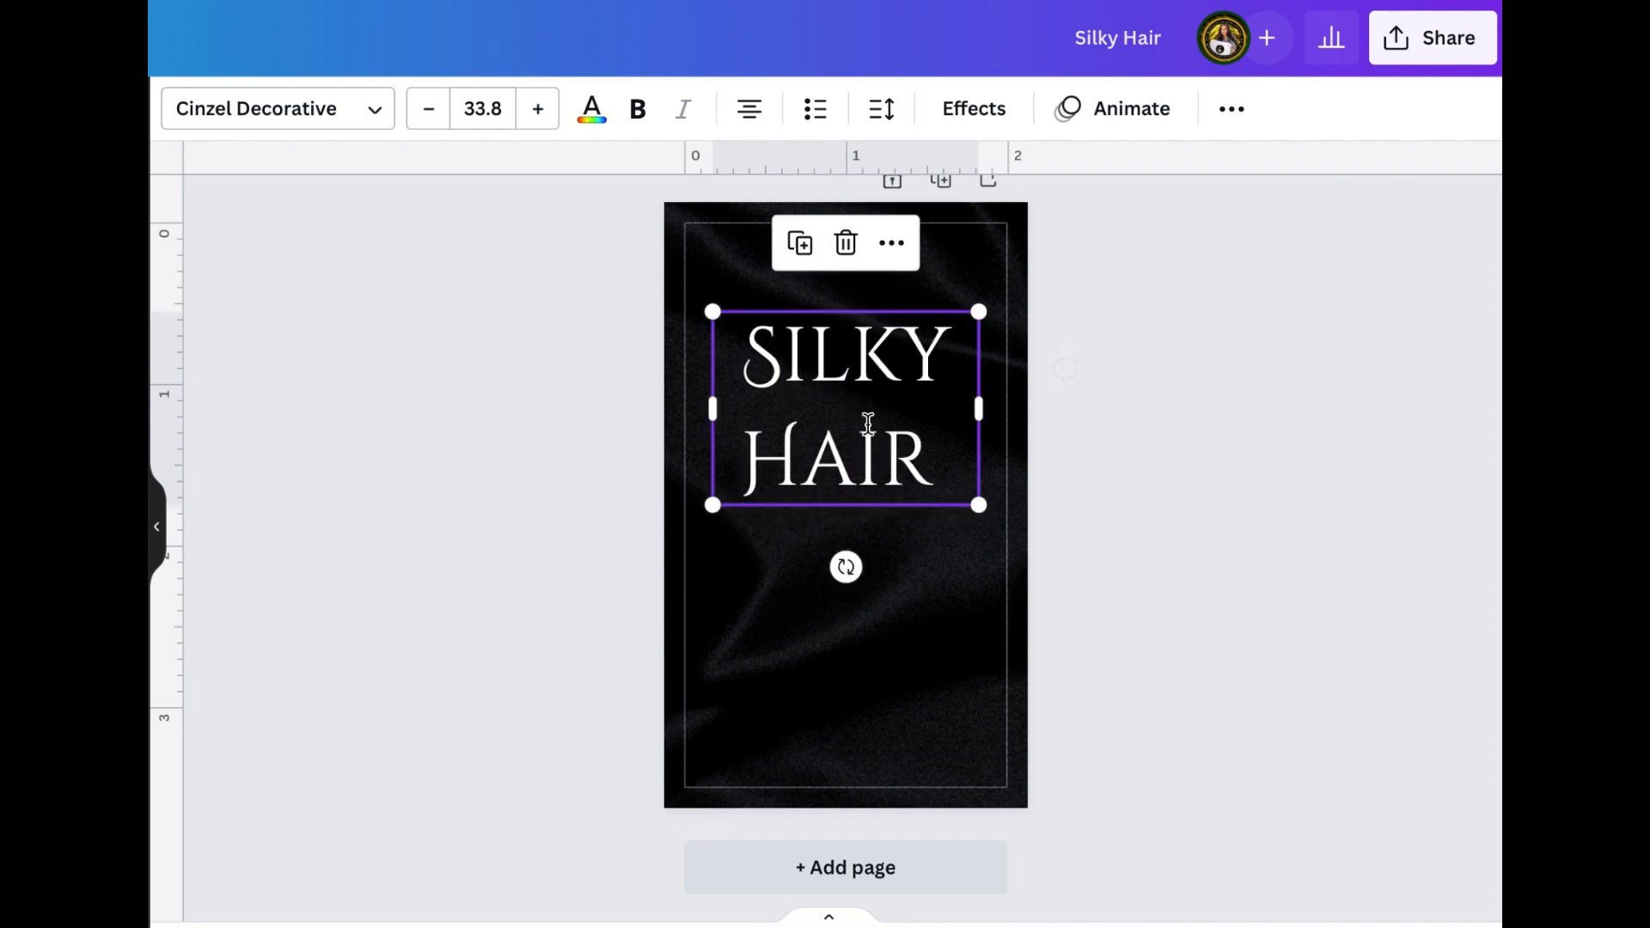
# Reduce the line spacing of the Silky Hair title so its two lines sit close together
pyautogui.click(885, 112)
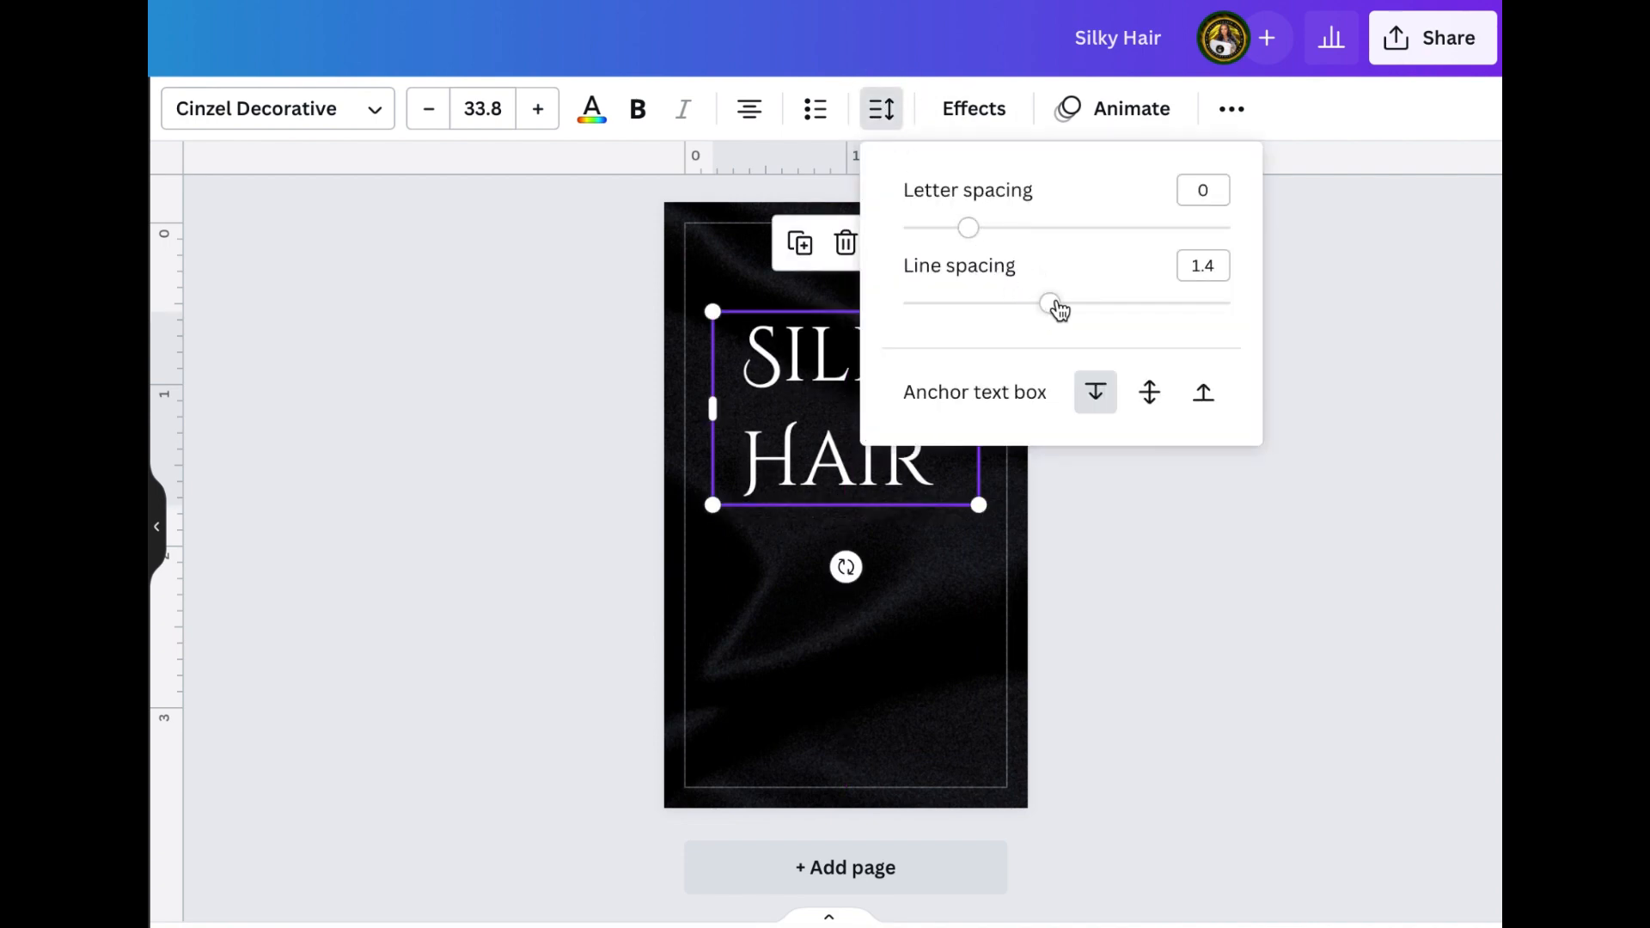
pyautogui.moveTo(1059, 309); pyautogui.dragTo(976, 273)
pyautogui.click(1143, 656)
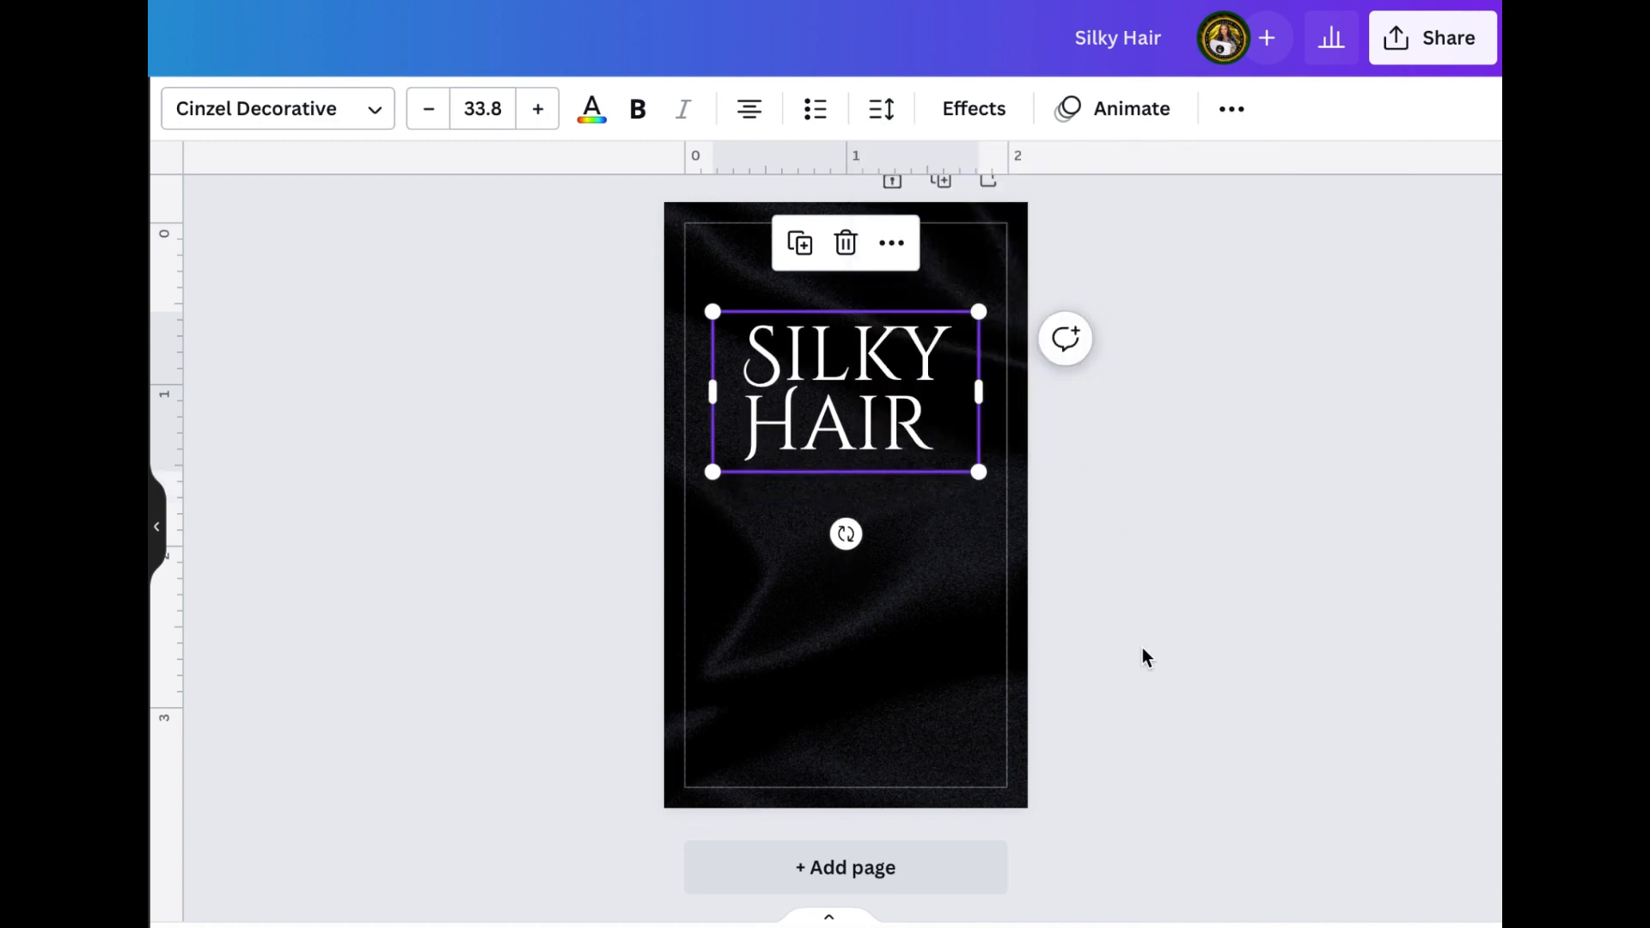
pyautogui.click(1144, 646)
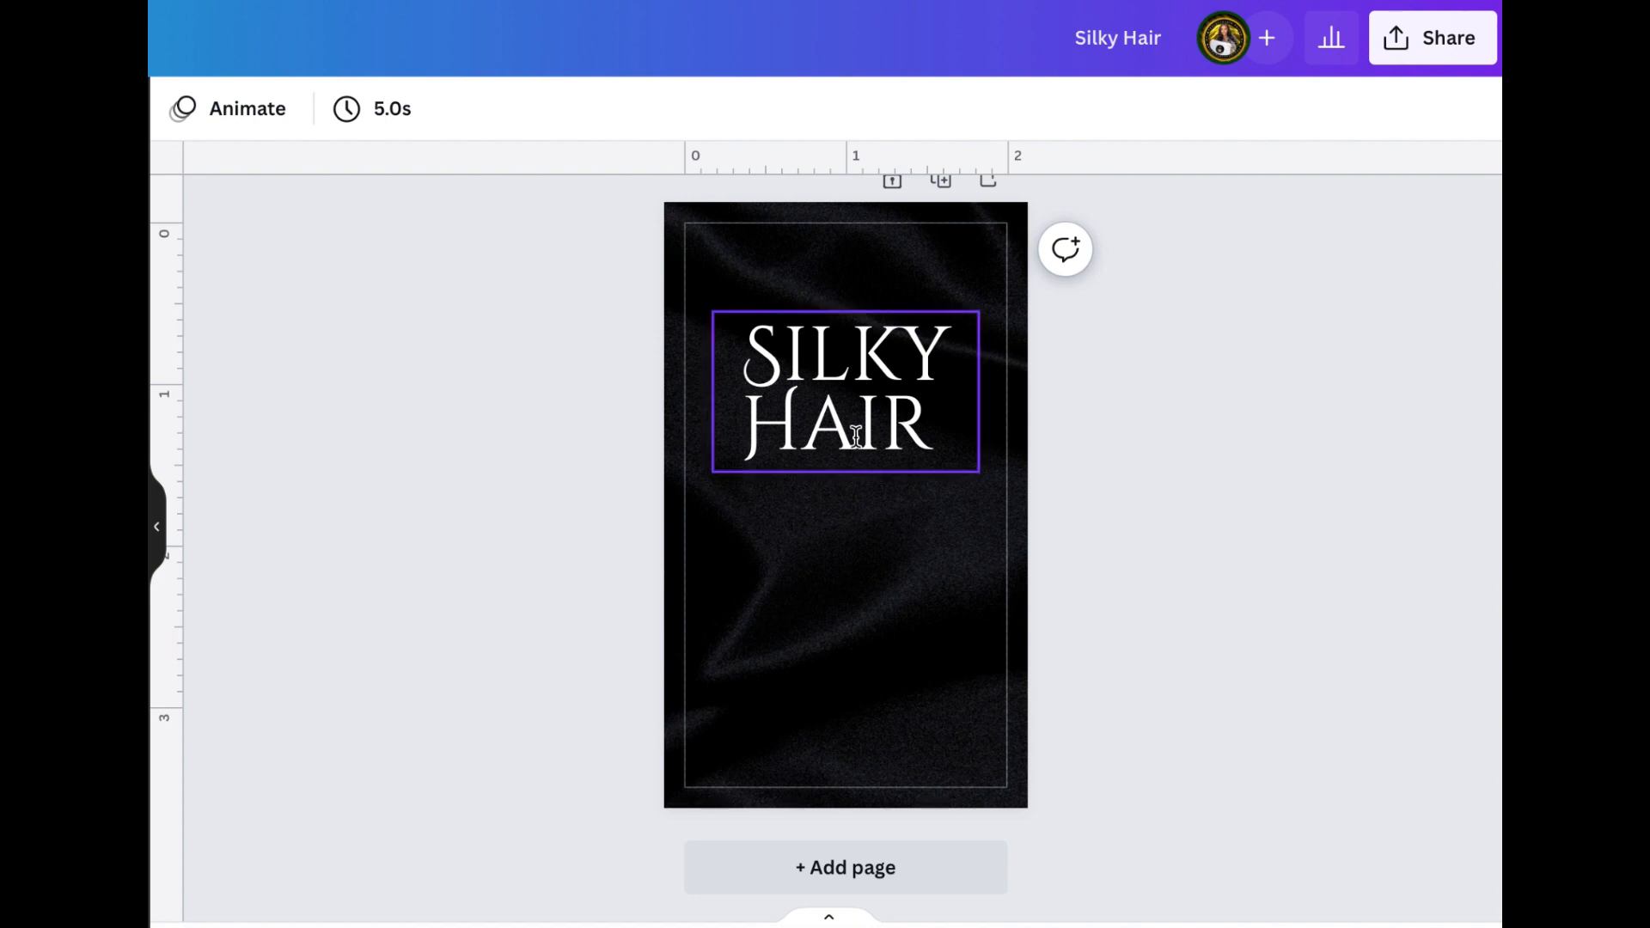
# Add a new text line reading "Diamond Hair Collection" below the Silky Hair title
pyautogui.click(830, 543)
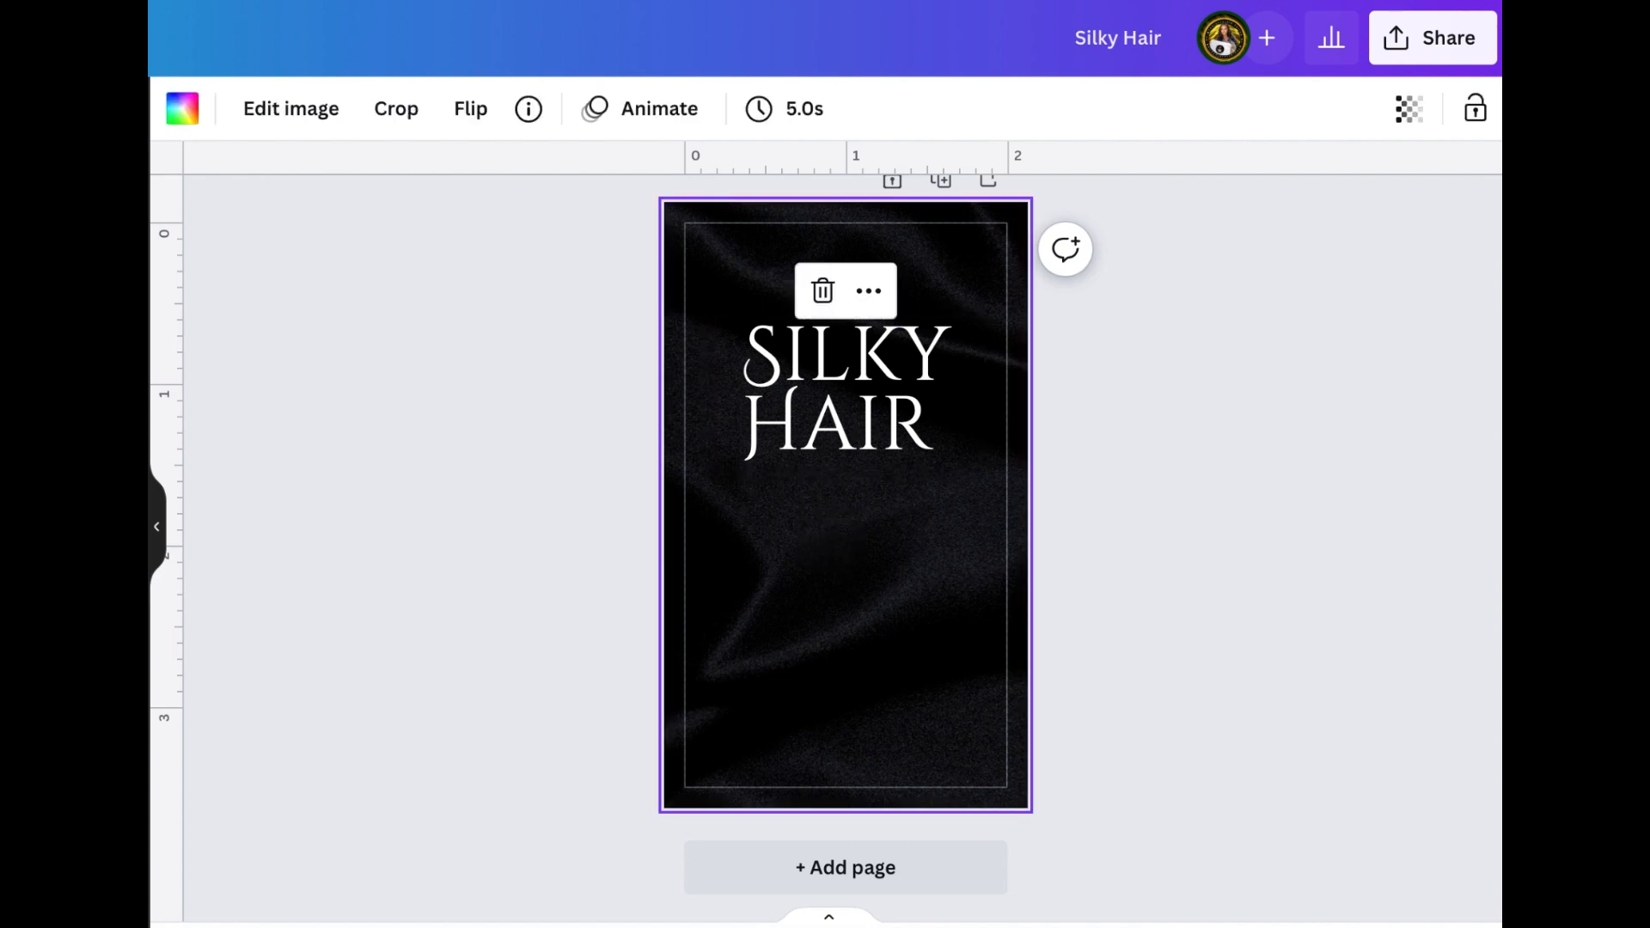
pyautogui.write('t')
pyautogui.write('D')
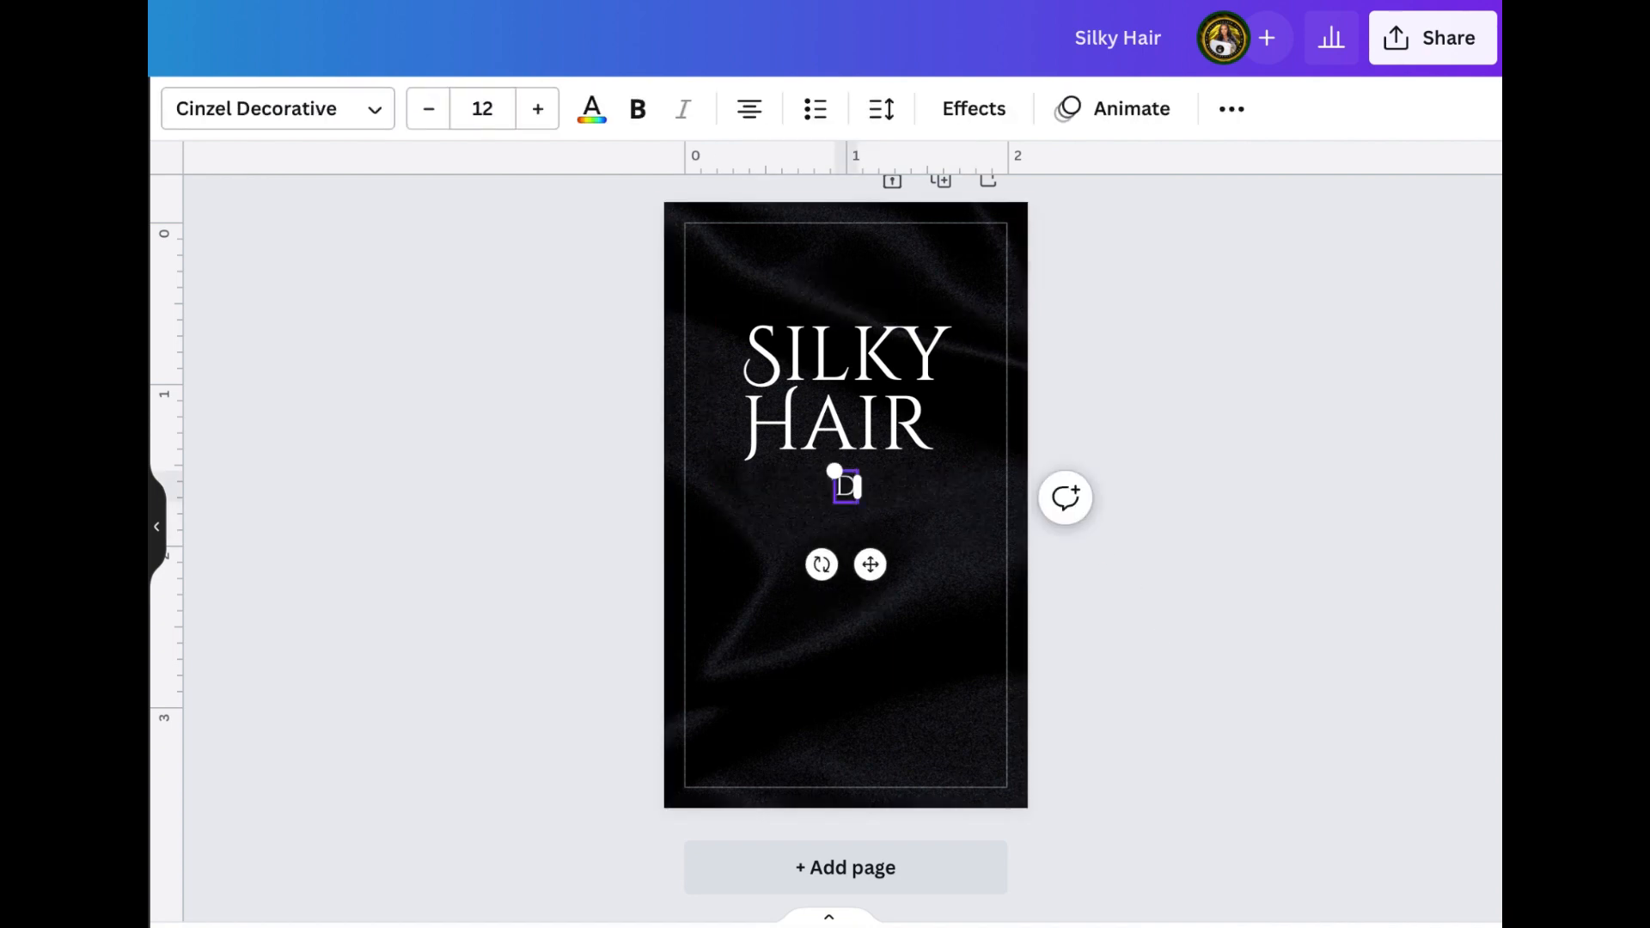
pyautogui.write('IAMOND')
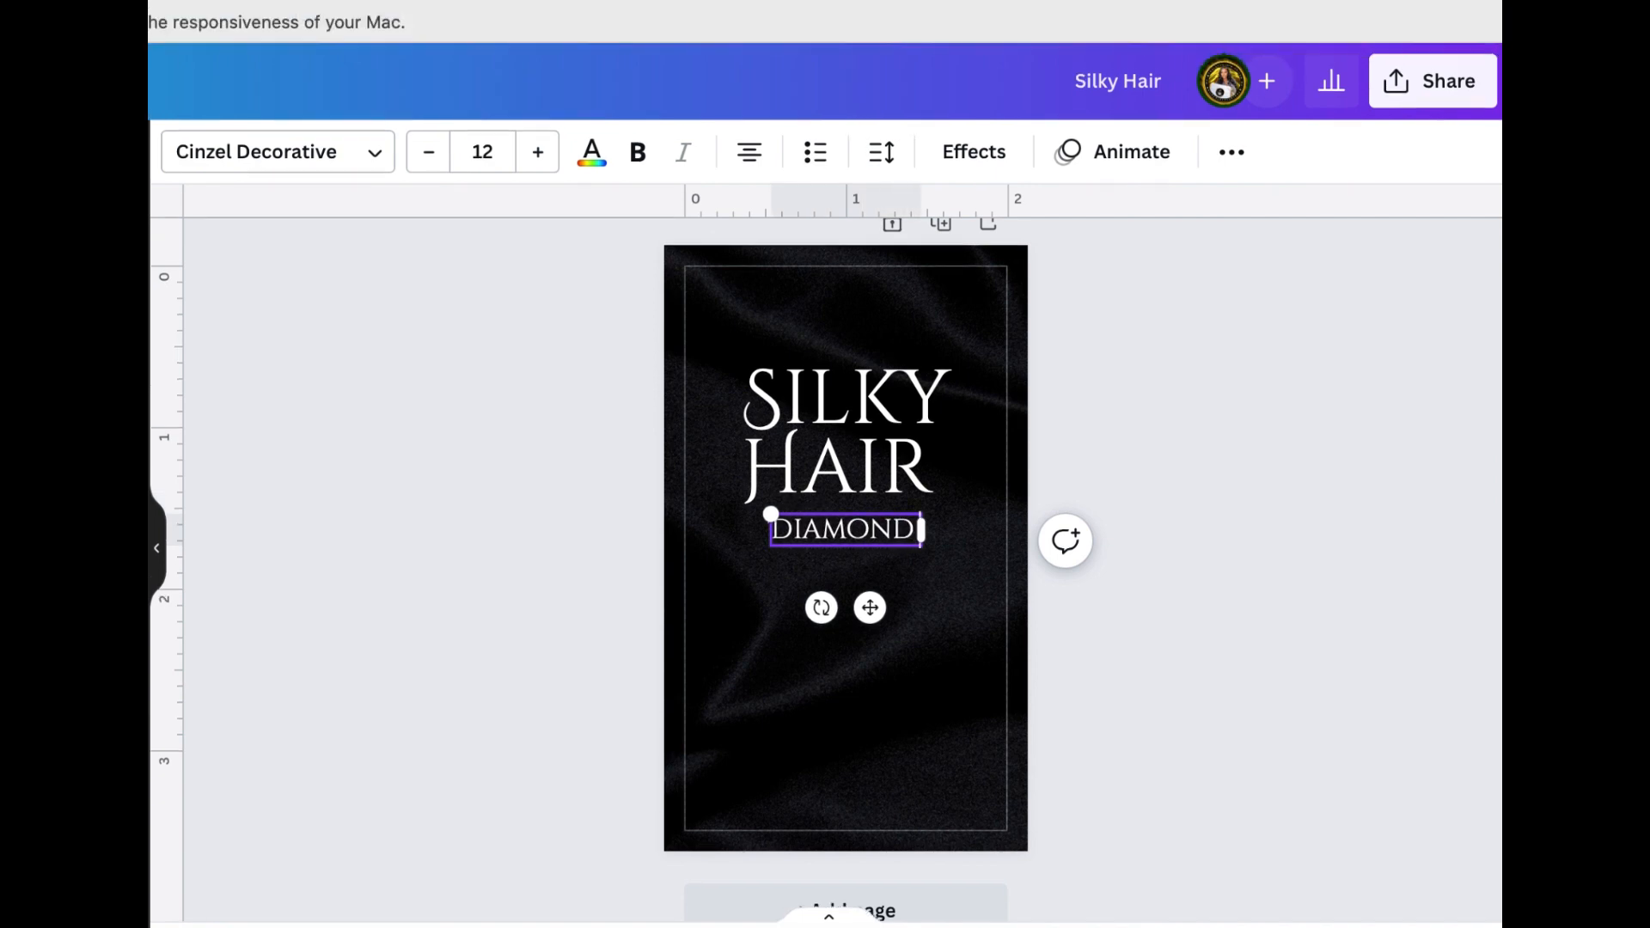
pyautogui.write(' HAIR')
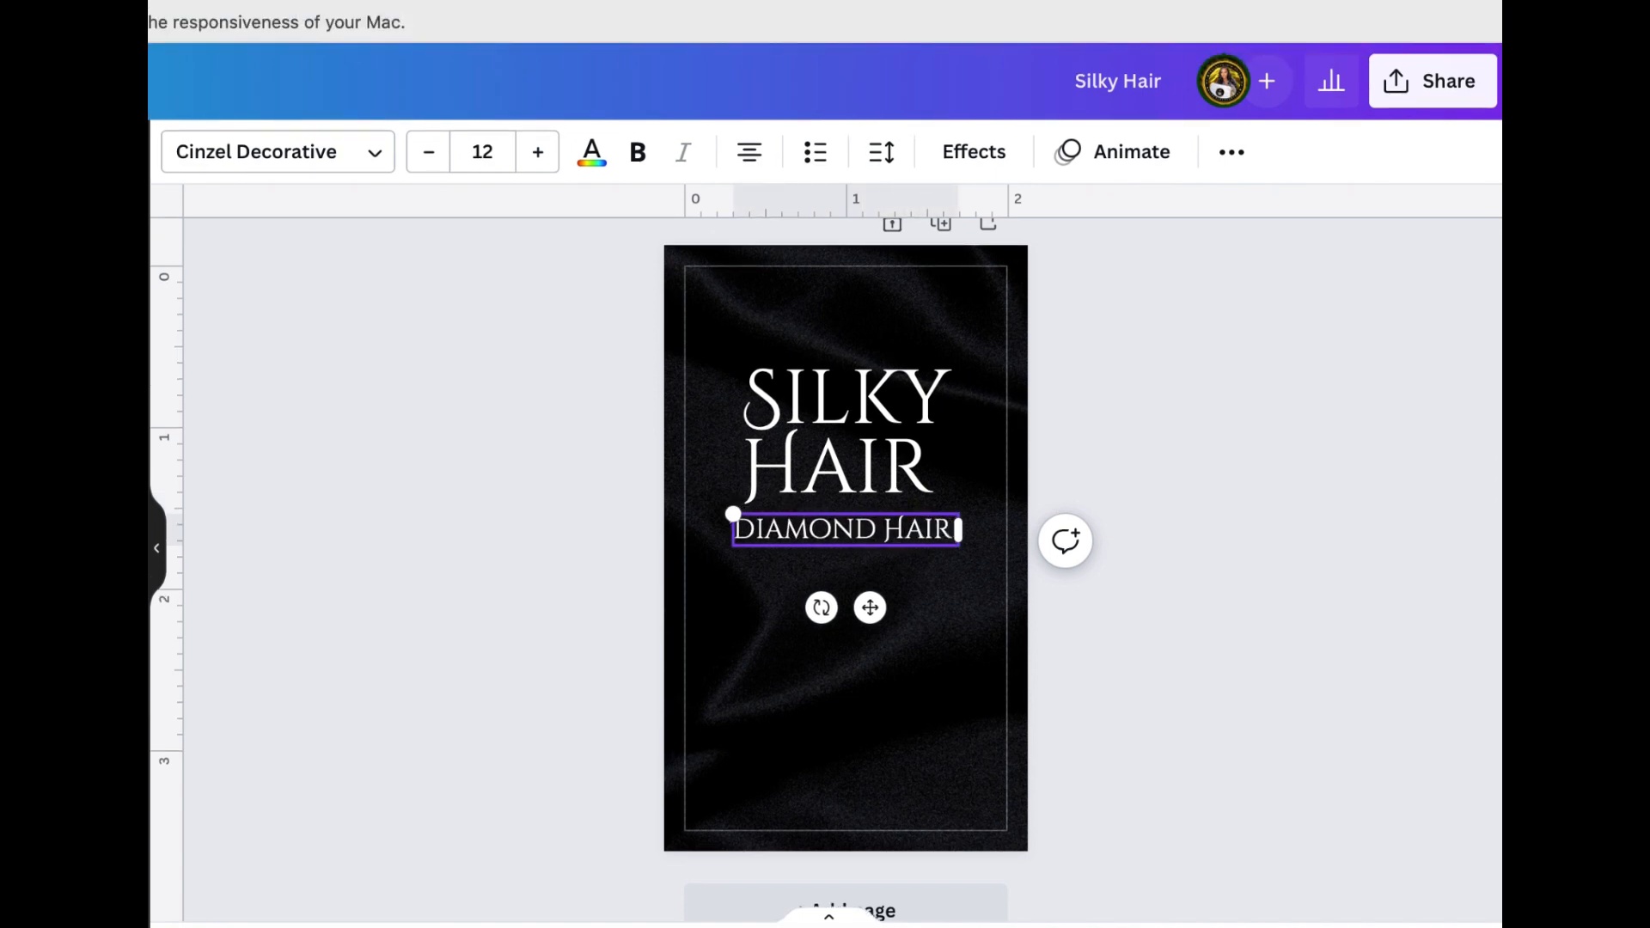
pyautogui.write(' COL')
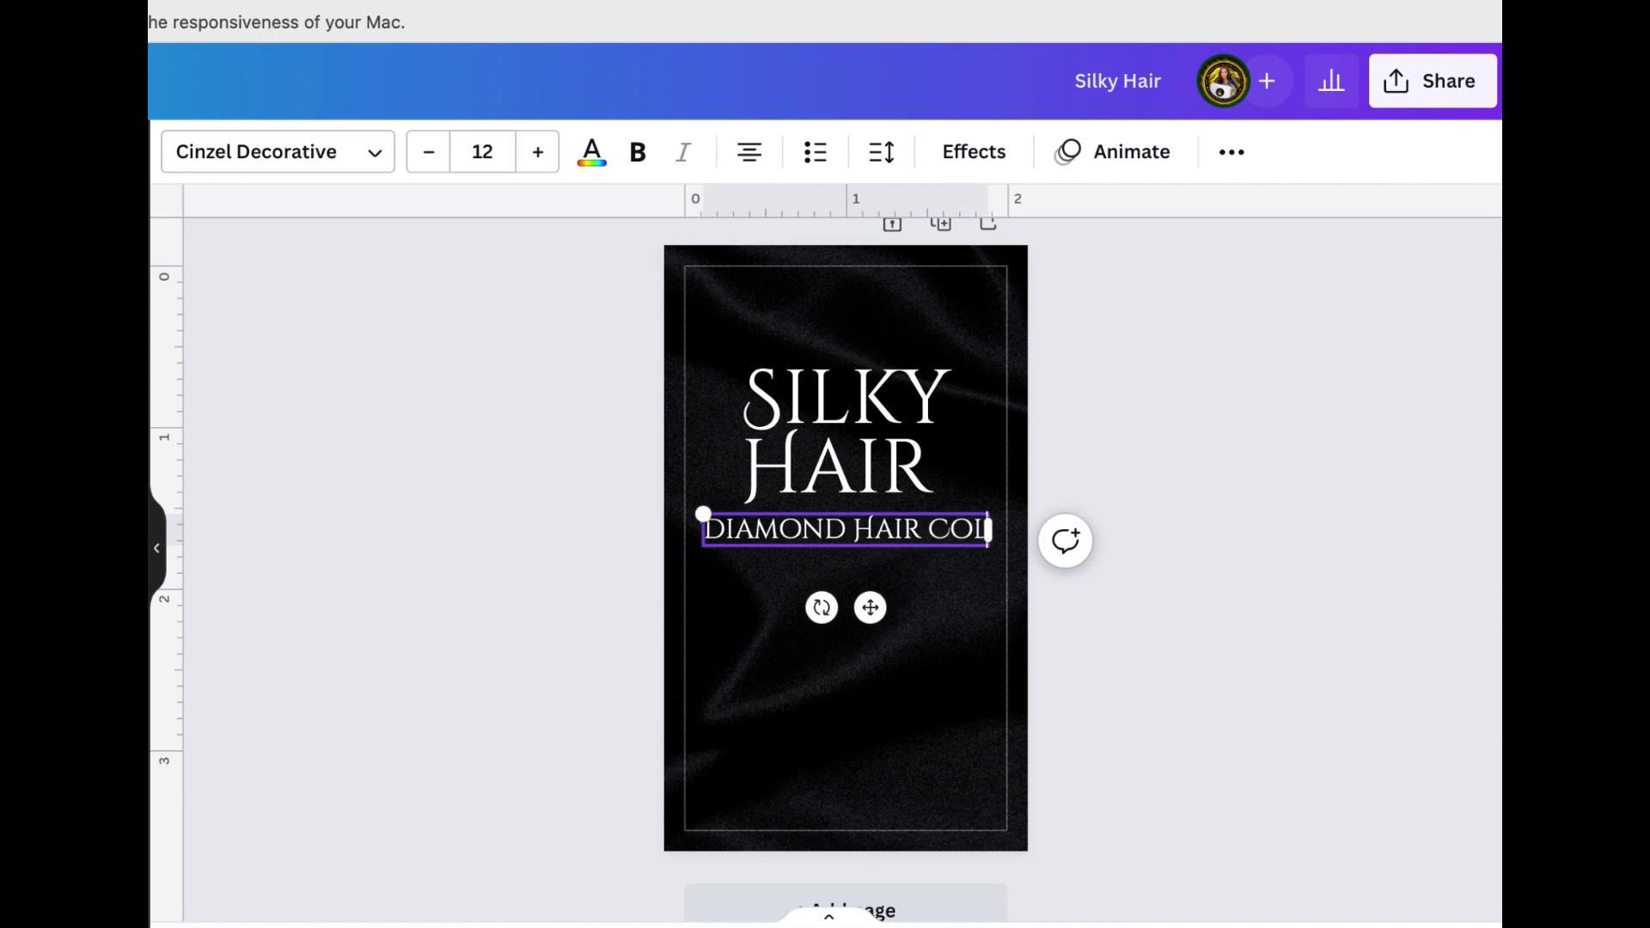
pyautogui.write('LECTION')
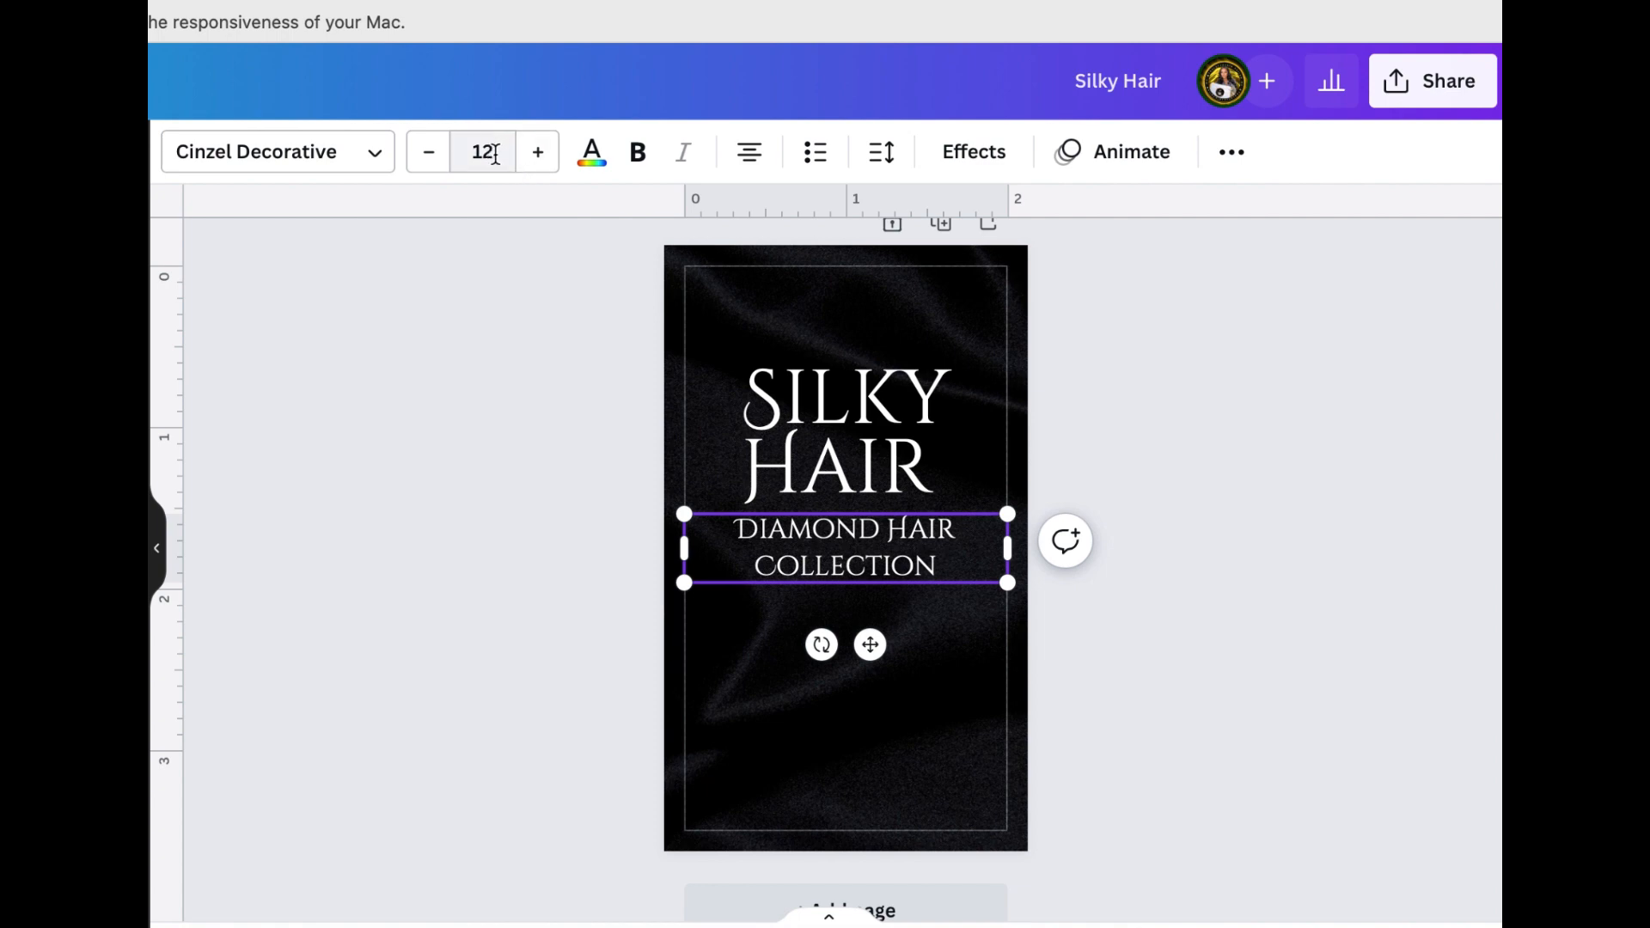
# Change the Diamond Hair Collection text to the Cinzel font at size 8
pyautogui.click(267, 170)
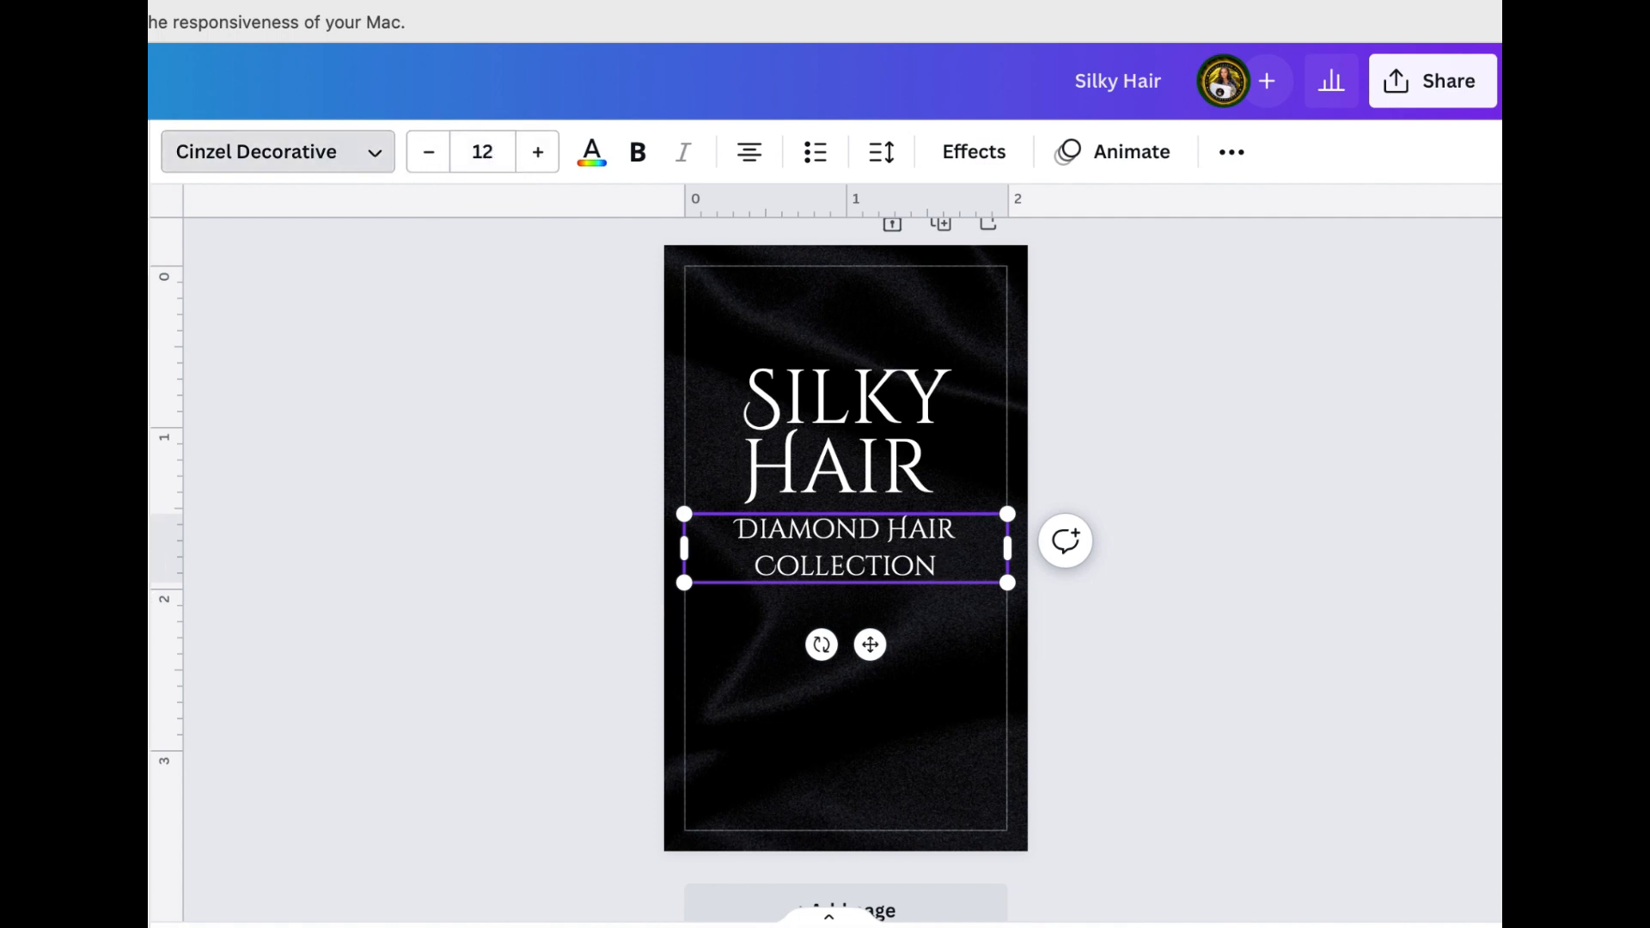
pyautogui.click(482, 154)
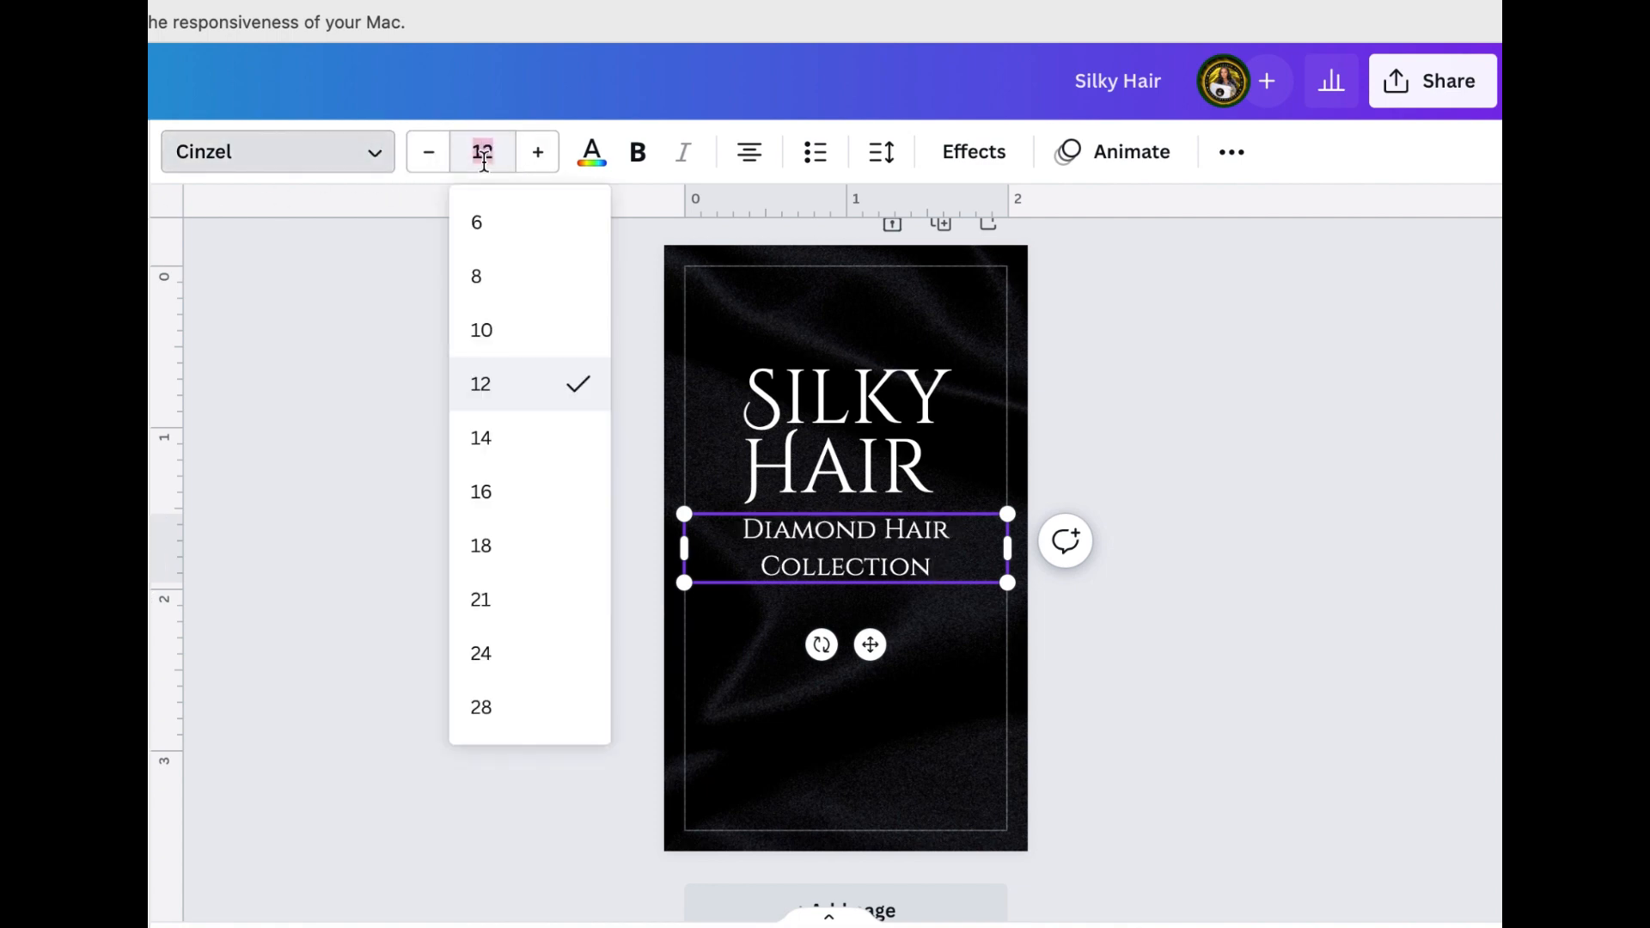
pyautogui.click(501, 278)
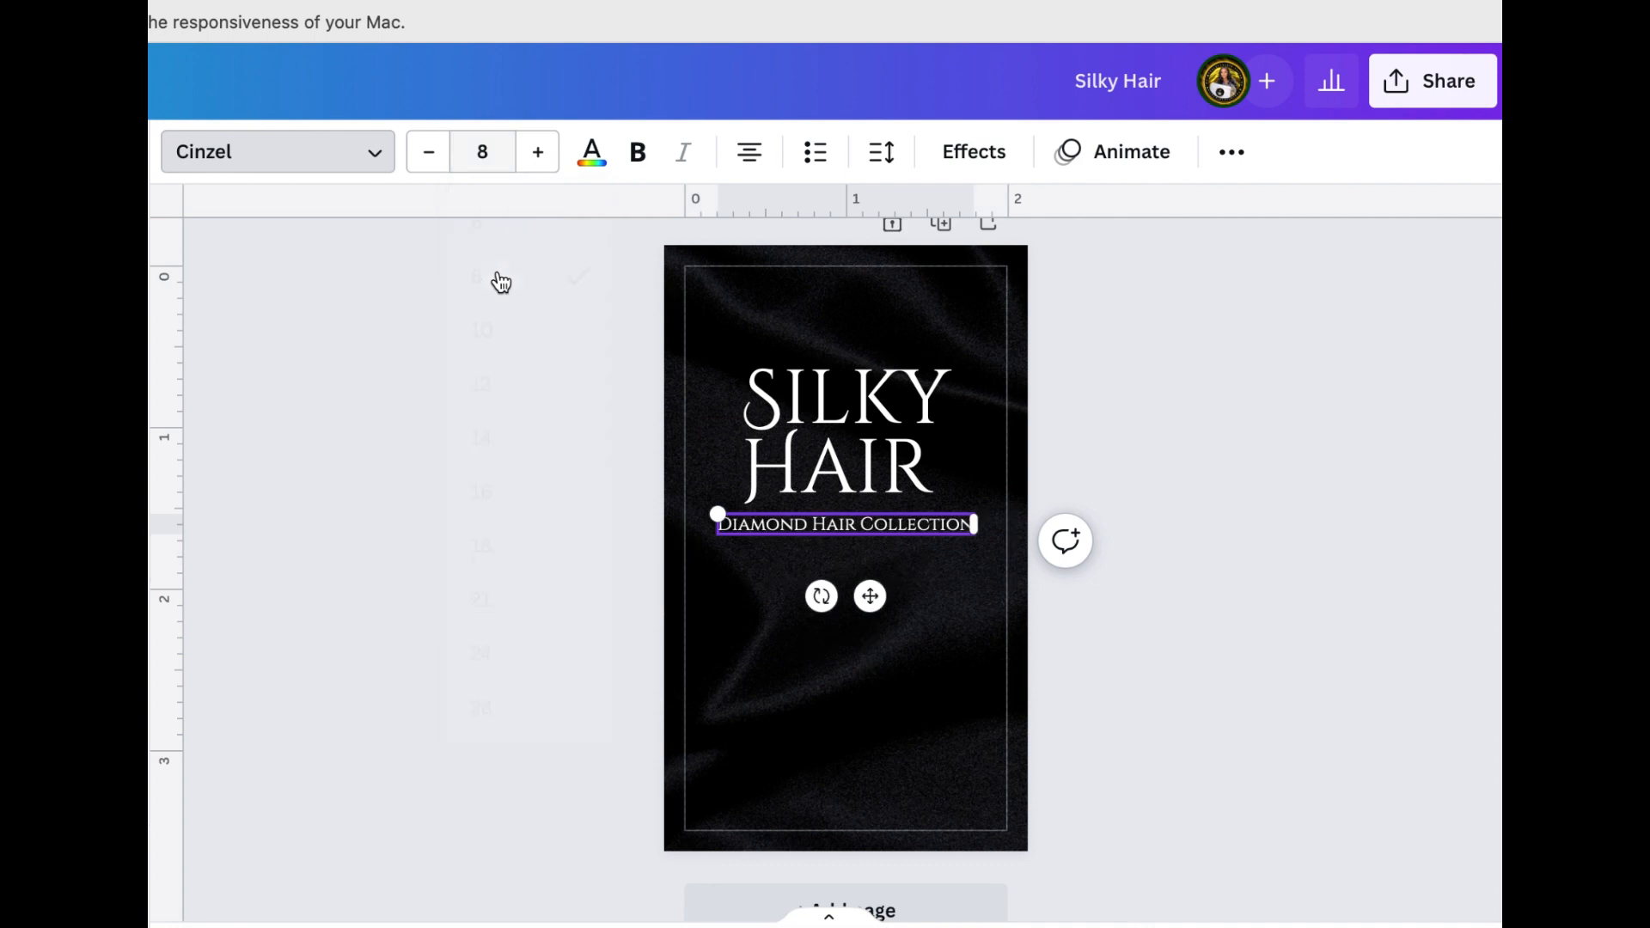
pyautogui.click(505, 154)
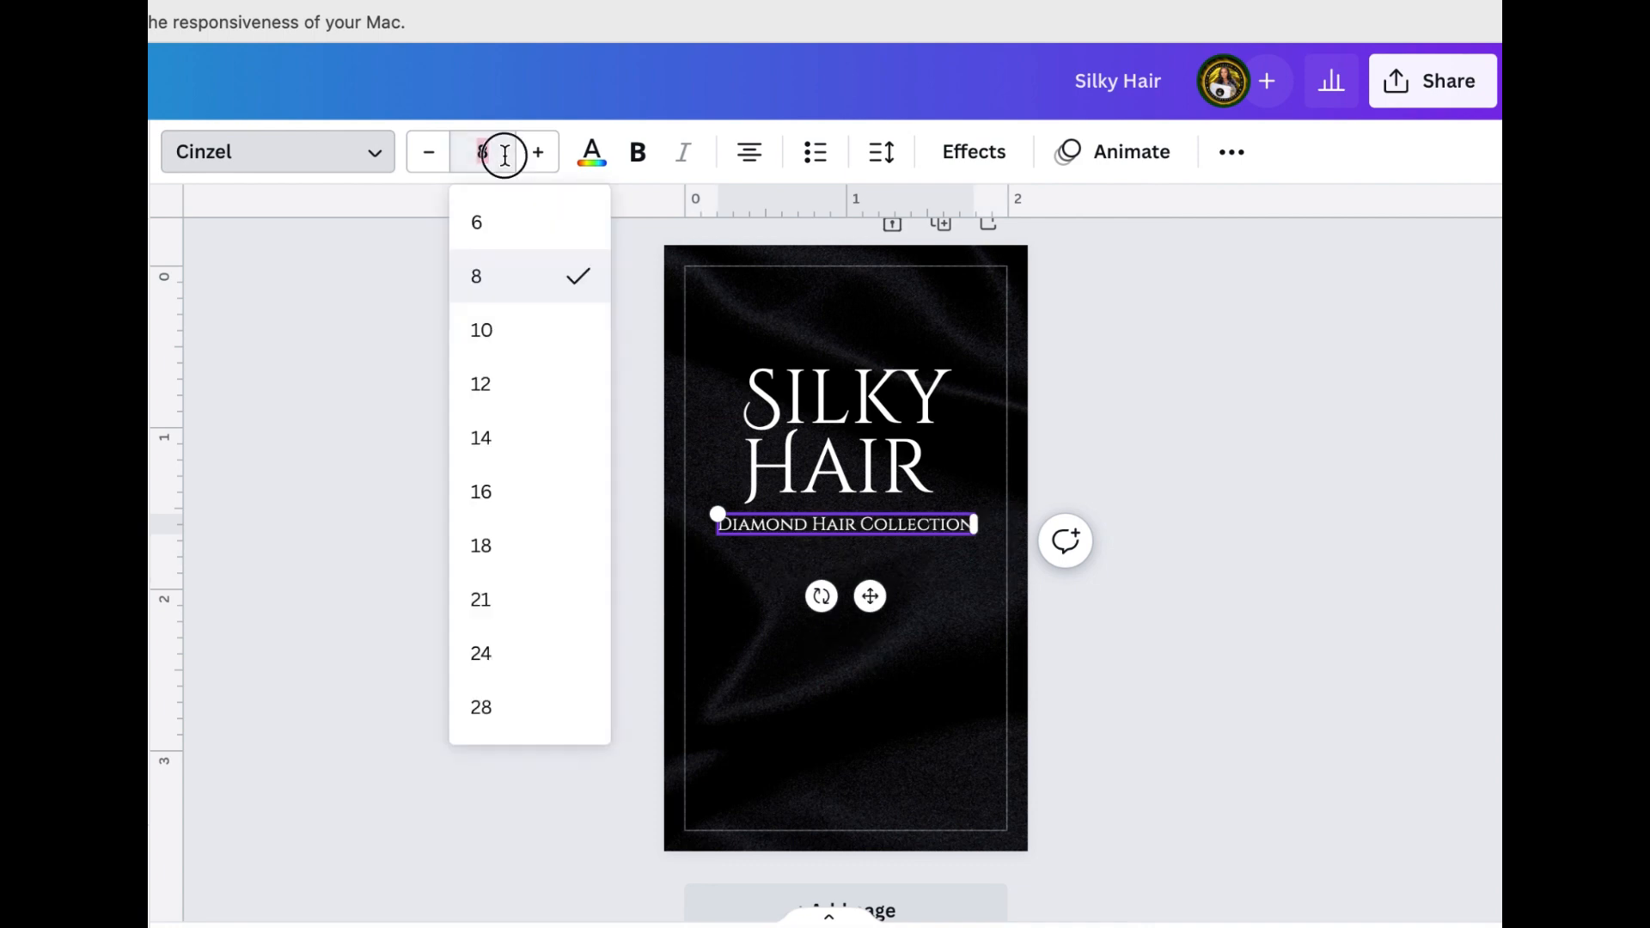
pyautogui.click(505, 155)
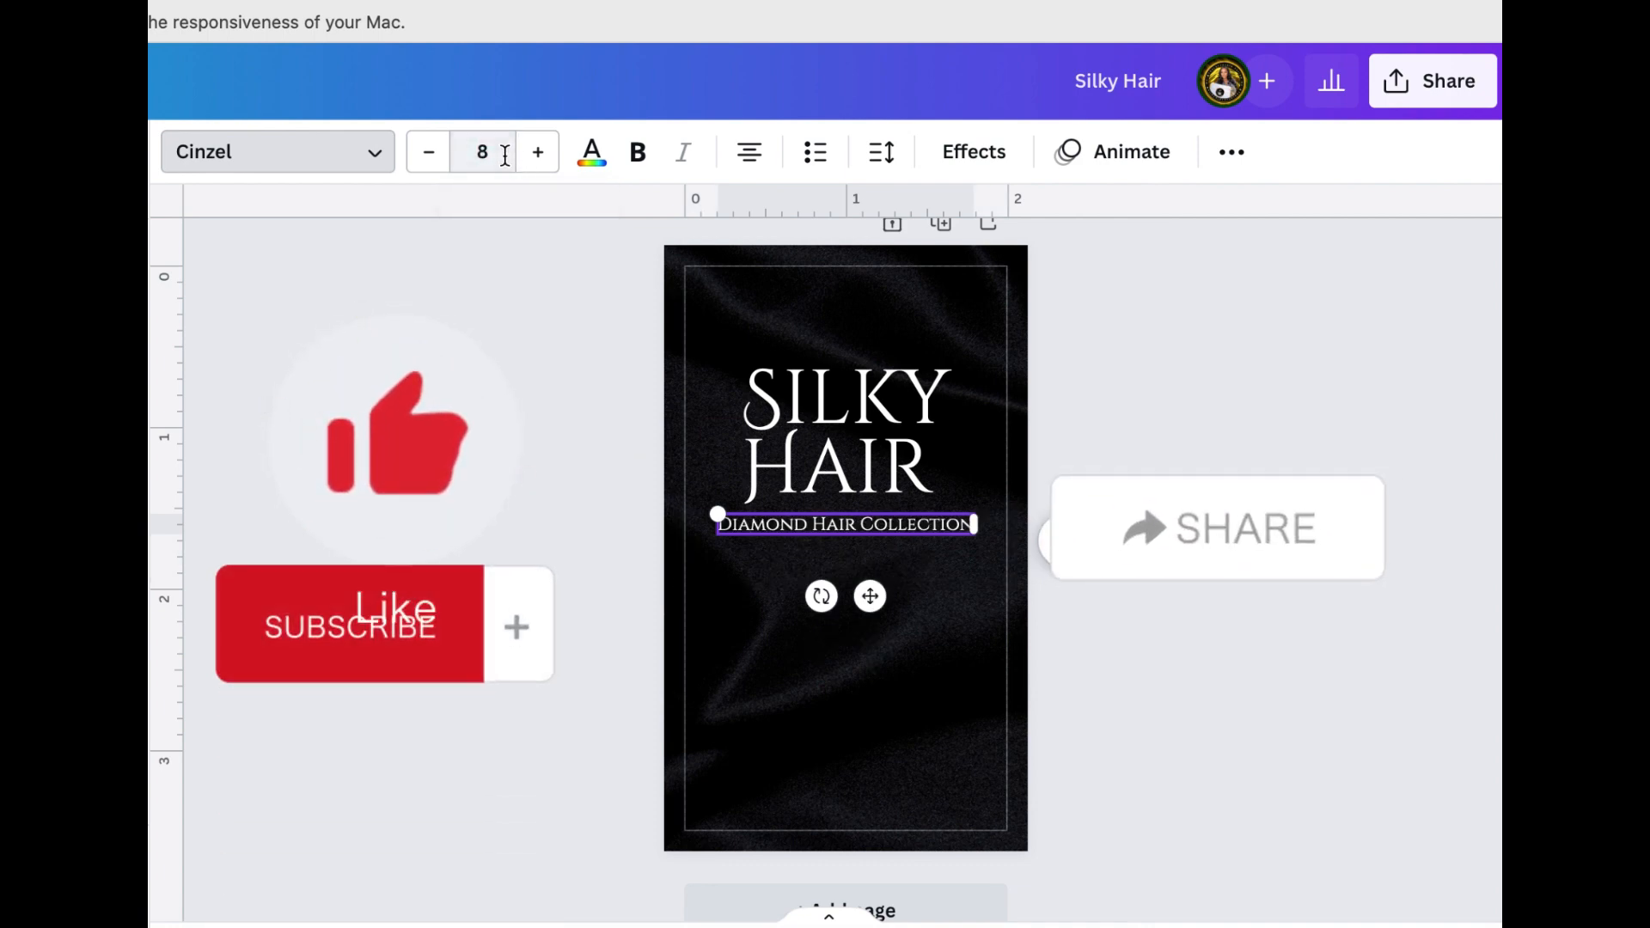
pyautogui.press('BackSpace')
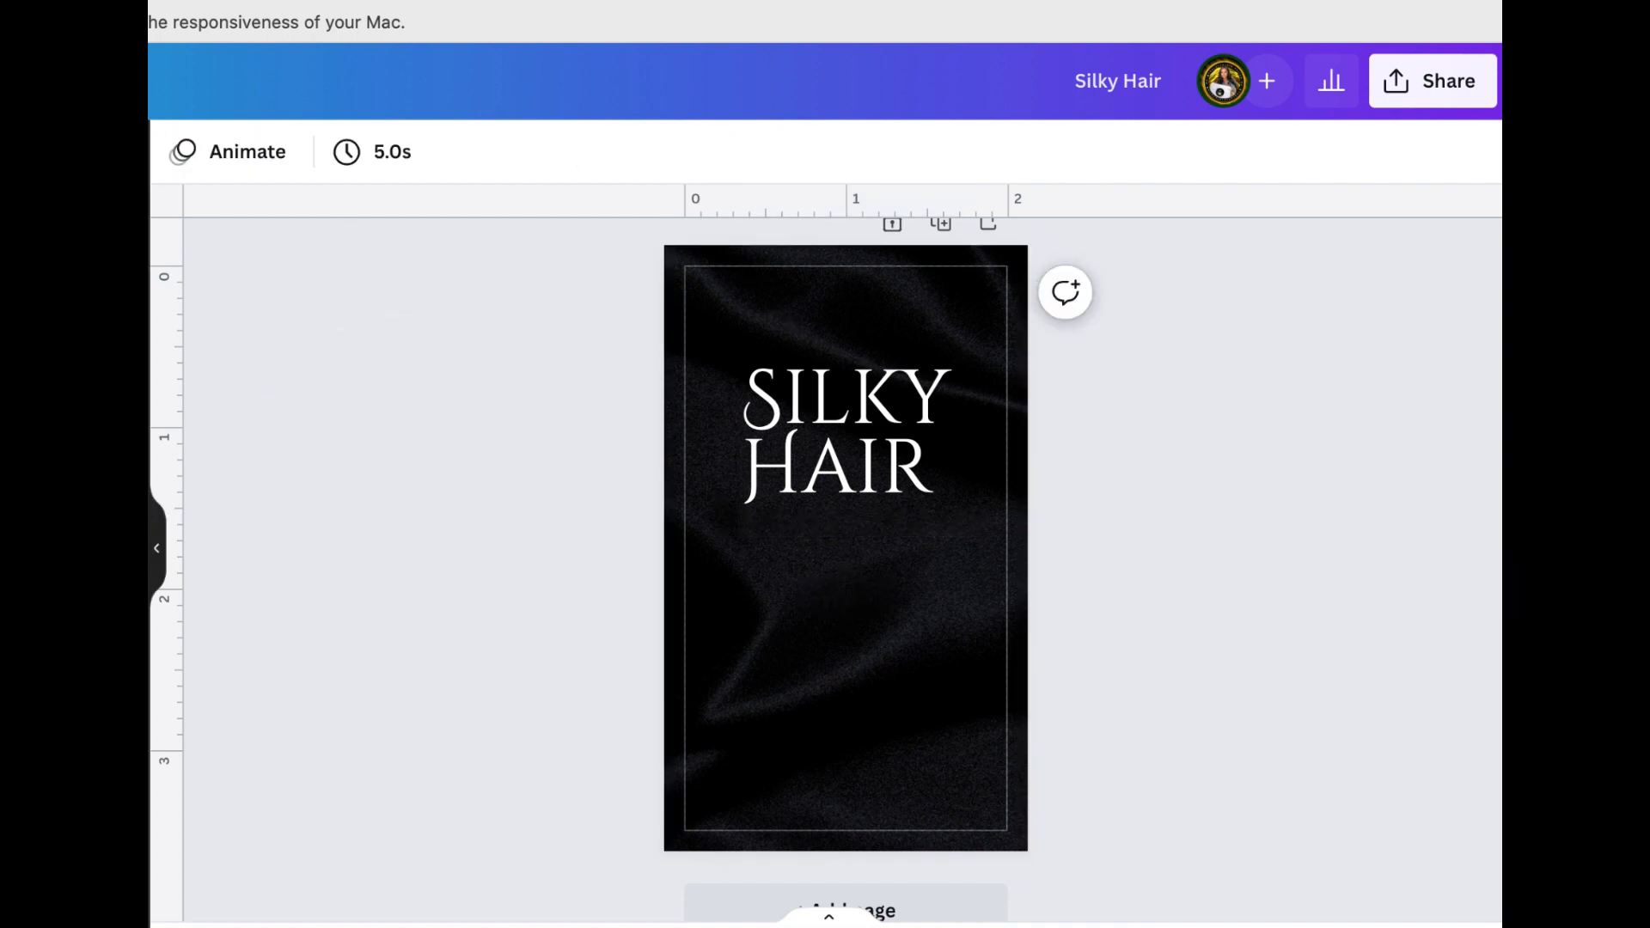
pyautogui.press('super+z')
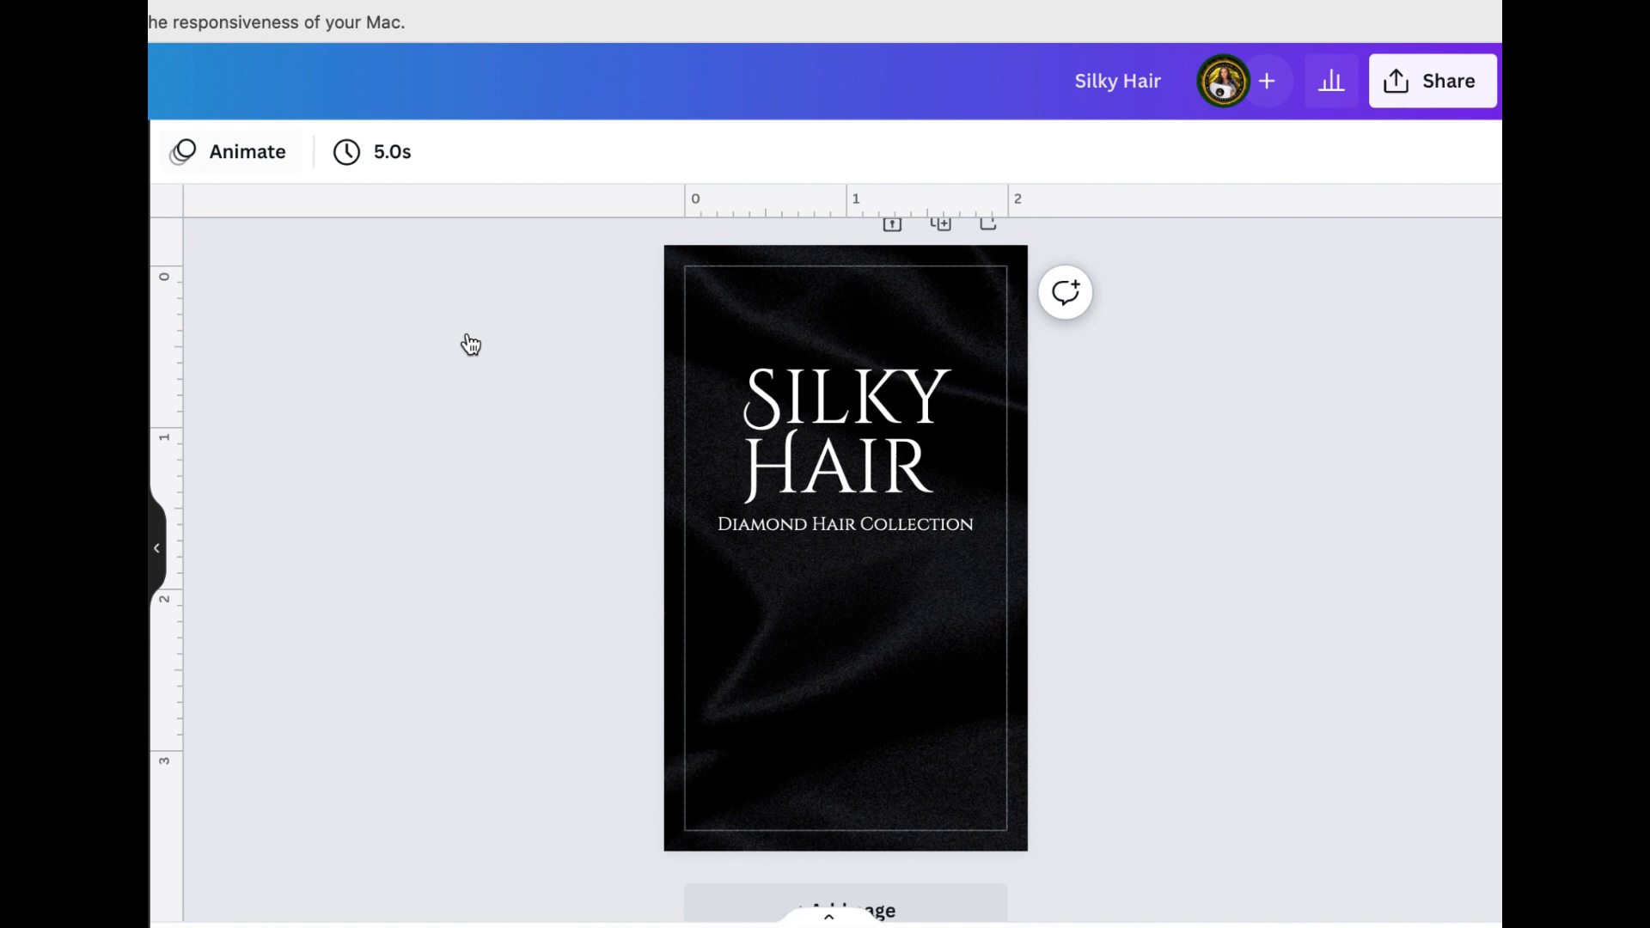
pyautogui.rightClick(784, 532)
pyautogui.click(491, 527)
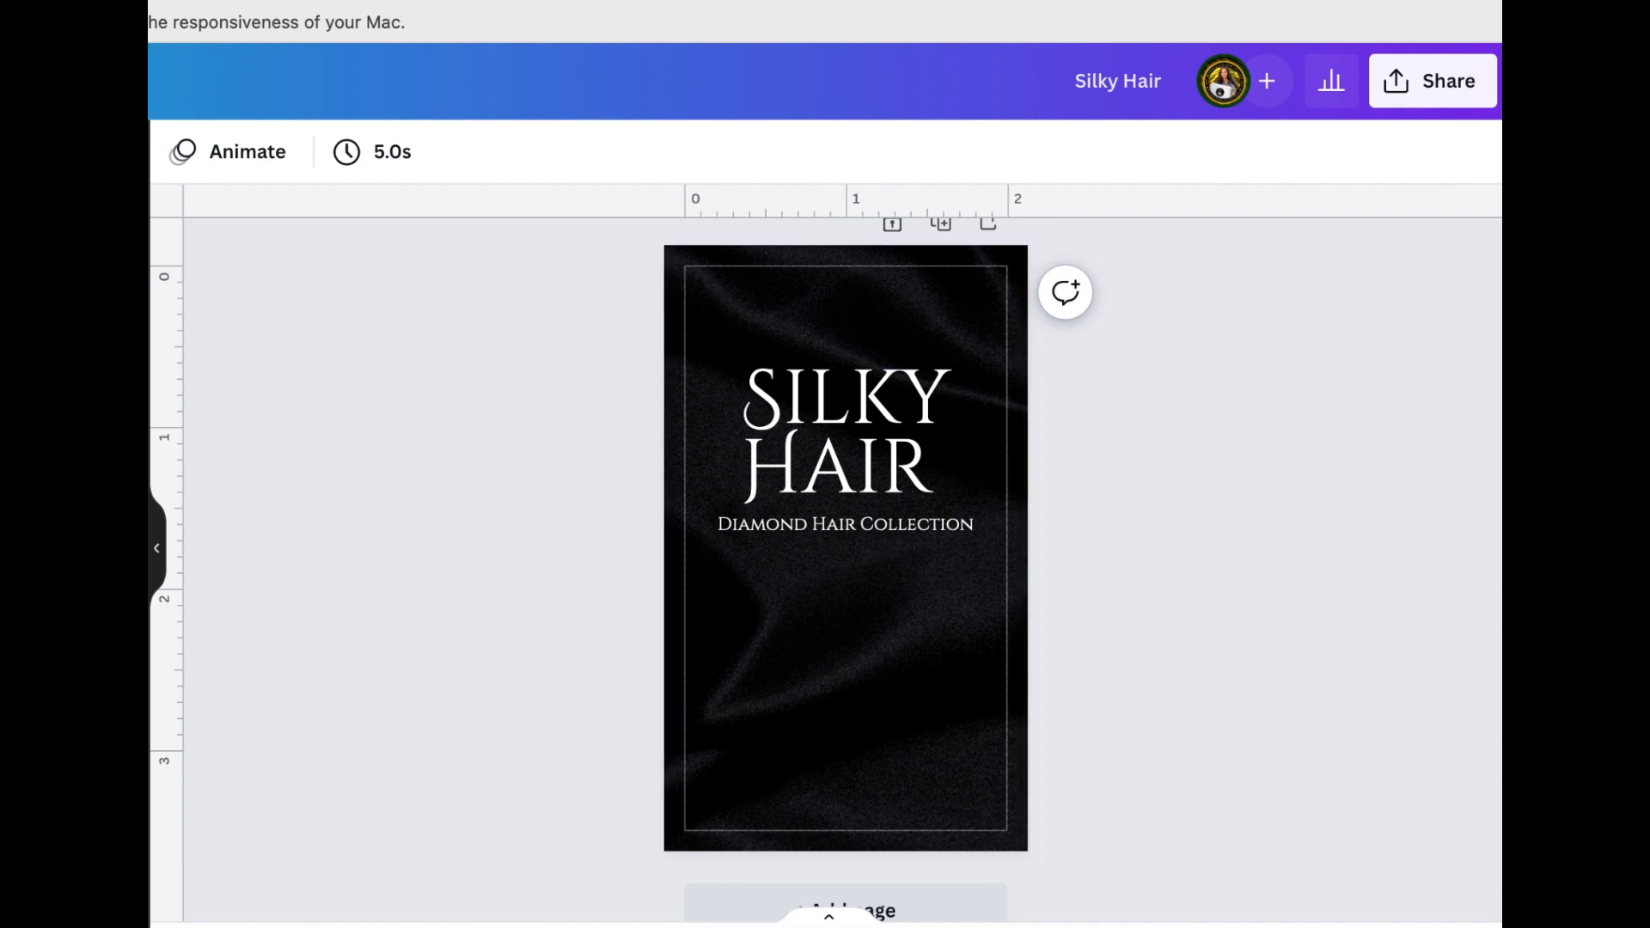
# Paste the gold-bordered banner behind the Diamond Hair Collection text, slightly wider than the line, and center it horizontally on the page
pyautogui.press('super+v')
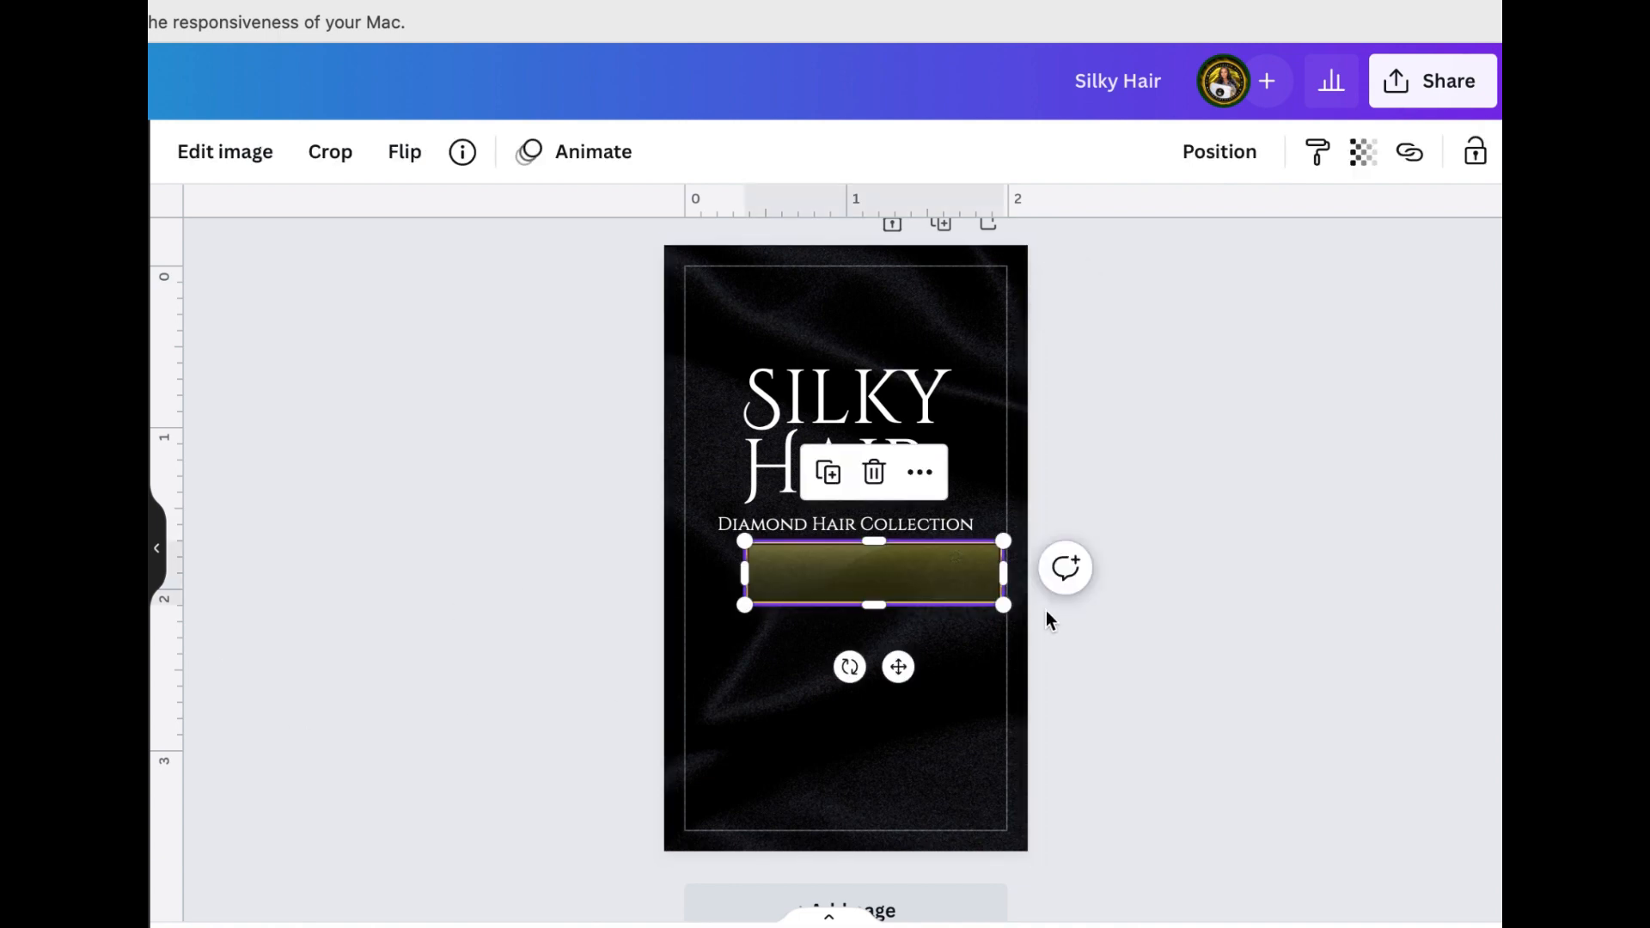
pyautogui.moveTo(894, 581); pyautogui.dragTo(863, 538)
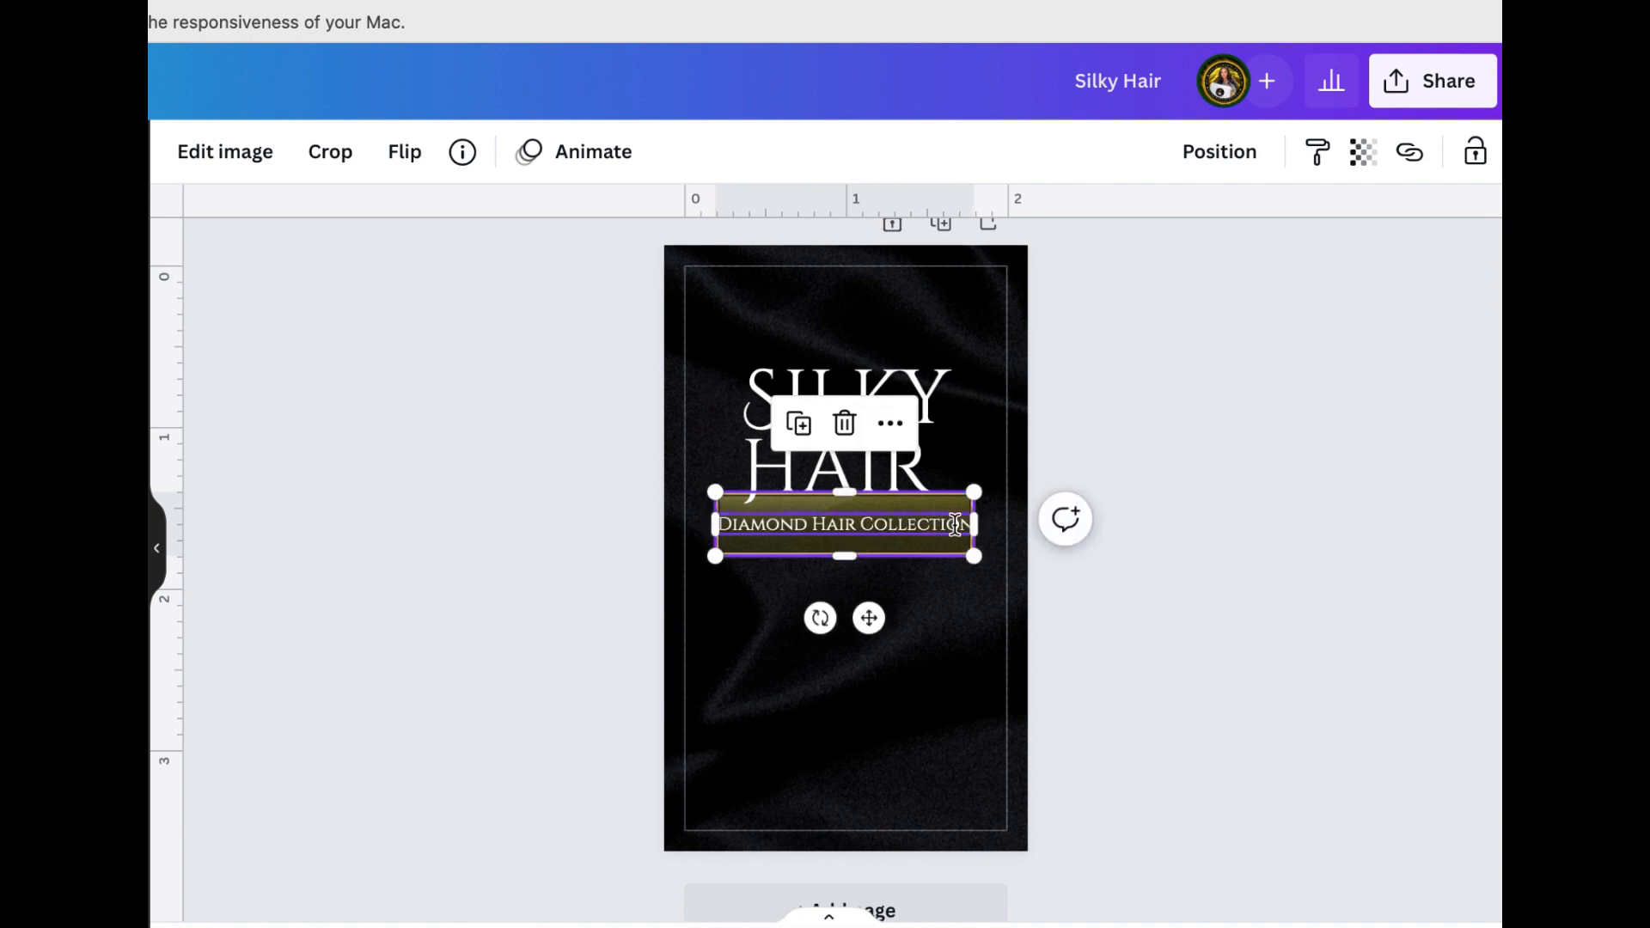
pyautogui.moveTo(978, 556); pyautogui.dragTo(996, 558)
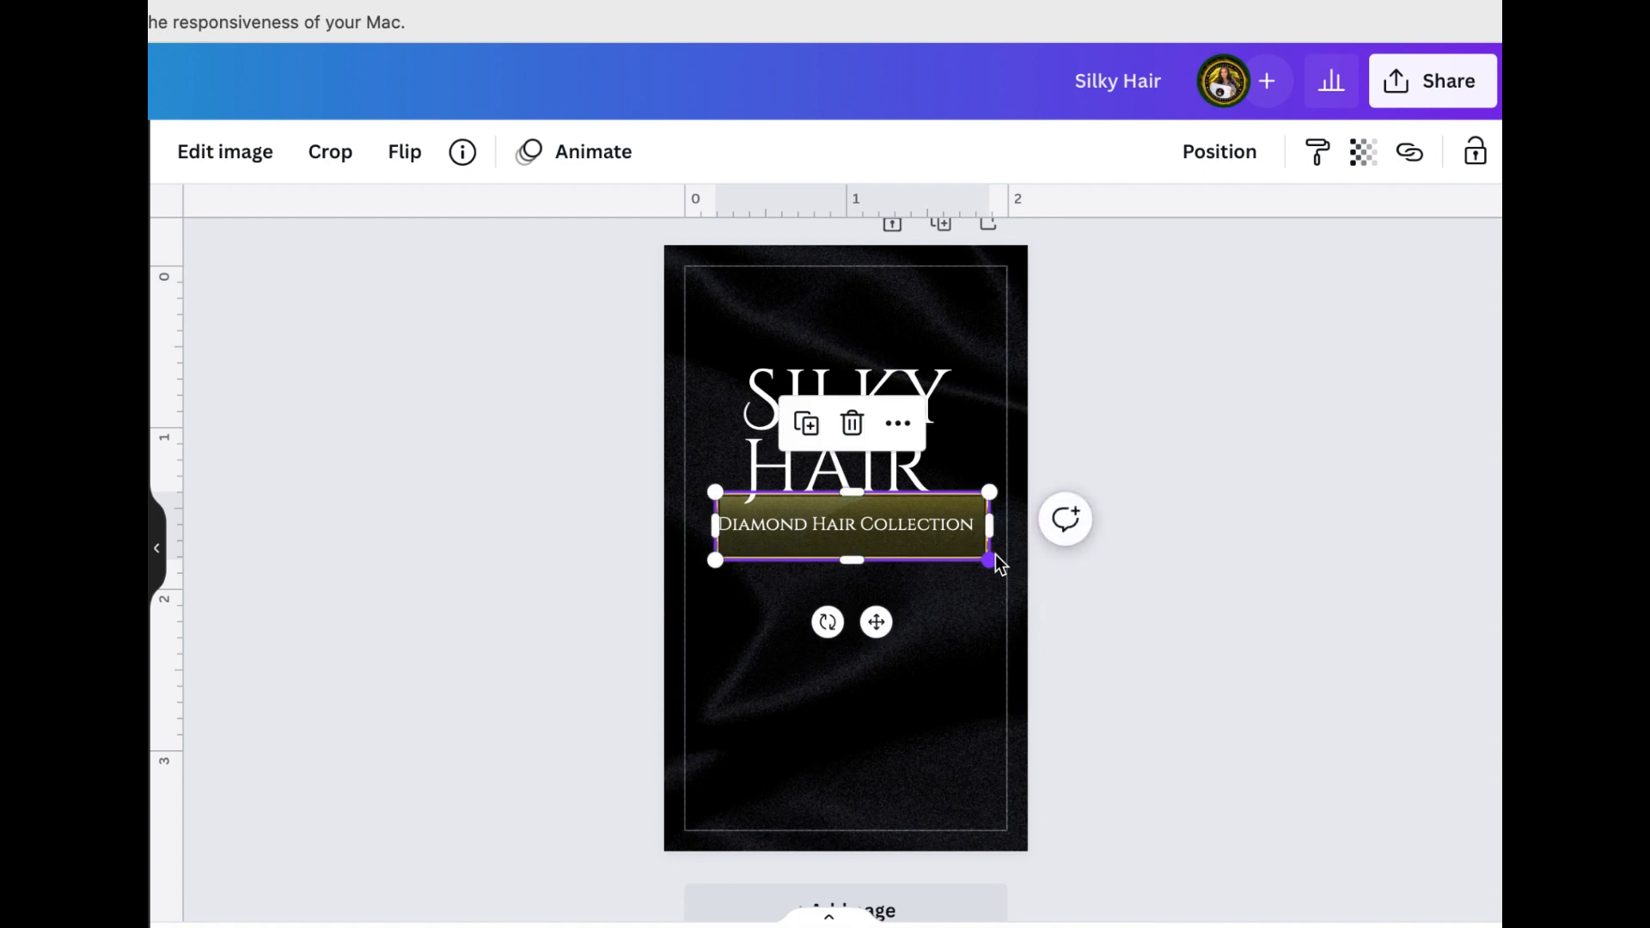
pyautogui.click(1221, 155)
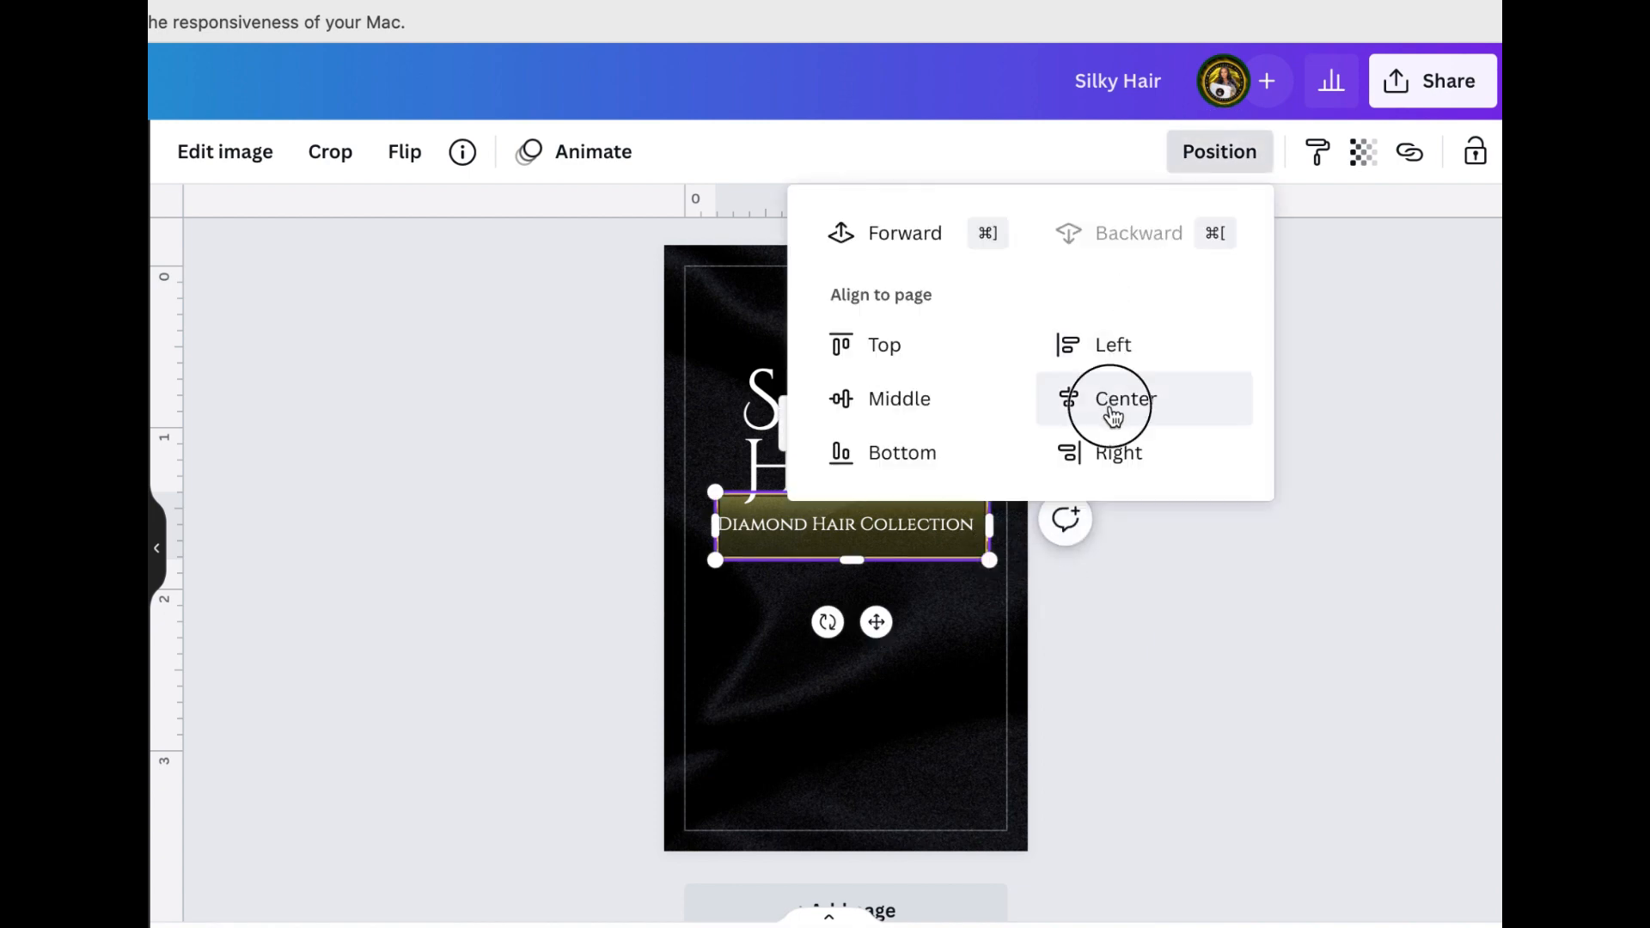
pyautogui.click(1111, 404)
pyautogui.click(1321, 411)
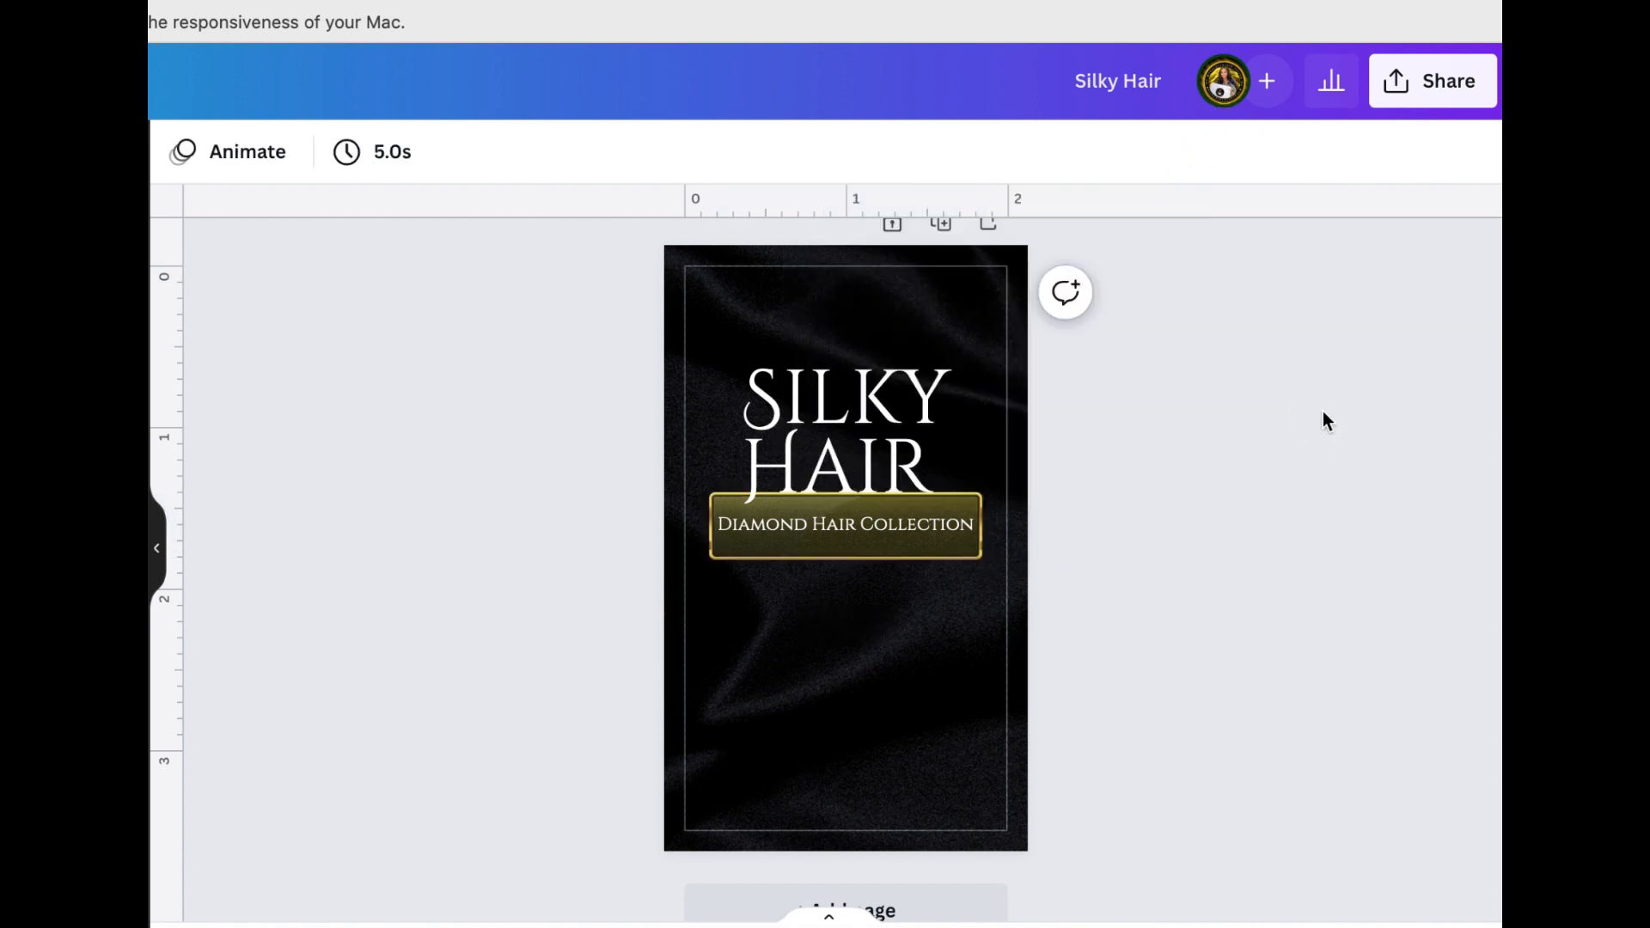
# Nudge the Silky Hair title up slightly so it clears the gold-bordered banner
pyautogui.click(920, 447)
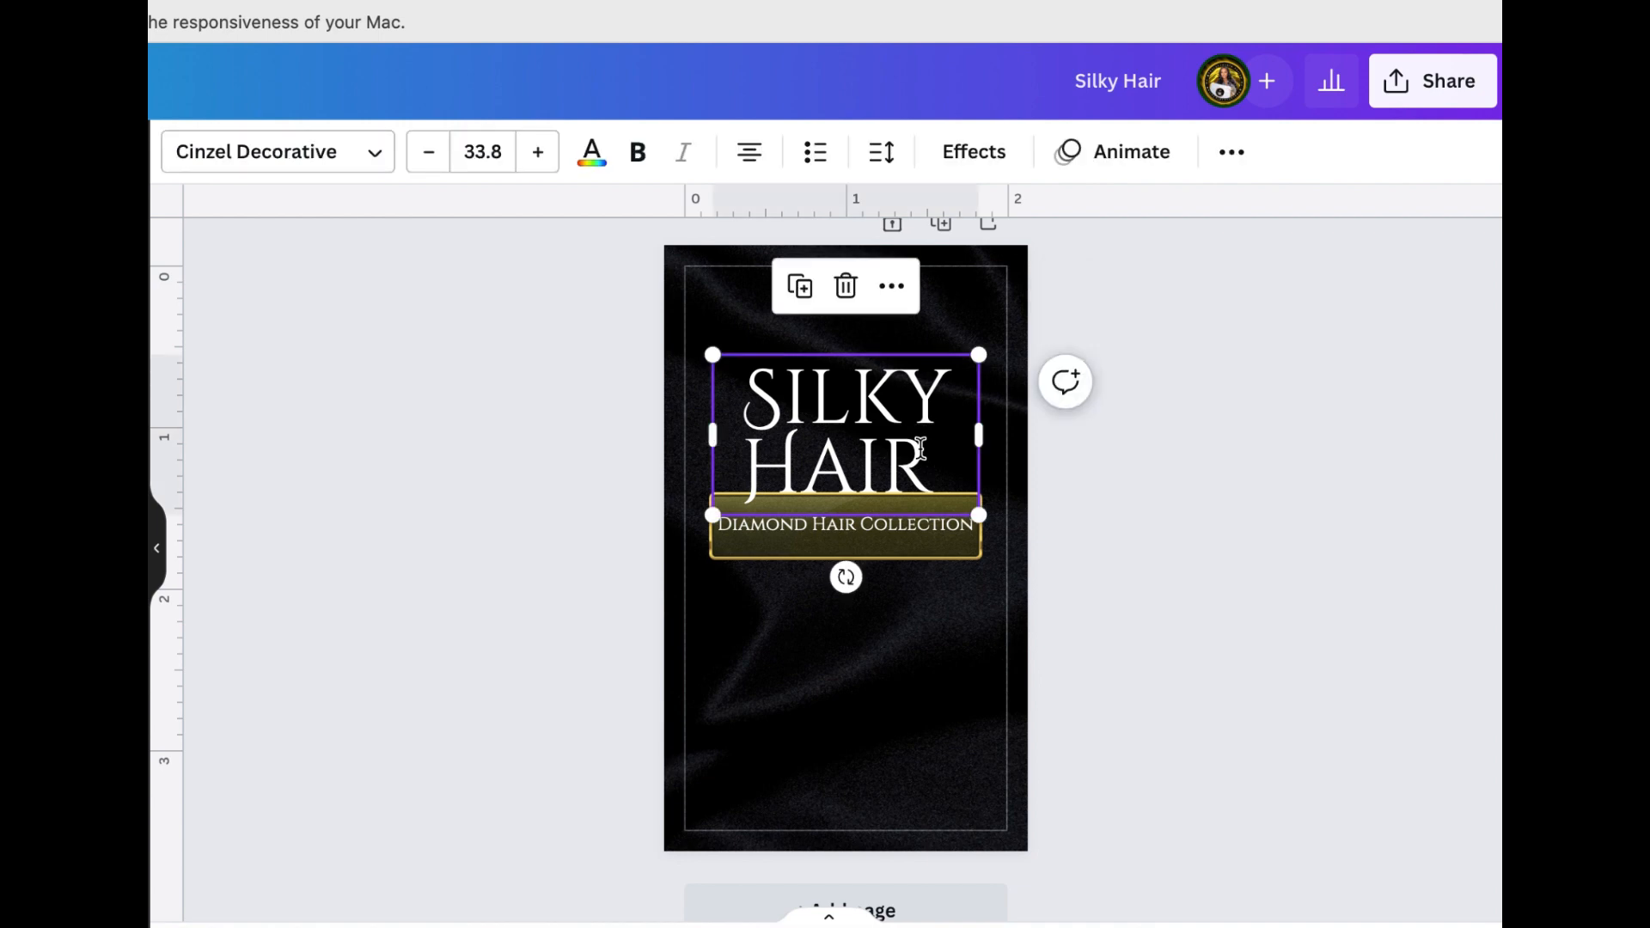
pyautogui.moveTo(919, 447); pyautogui.dragTo(920, 438)
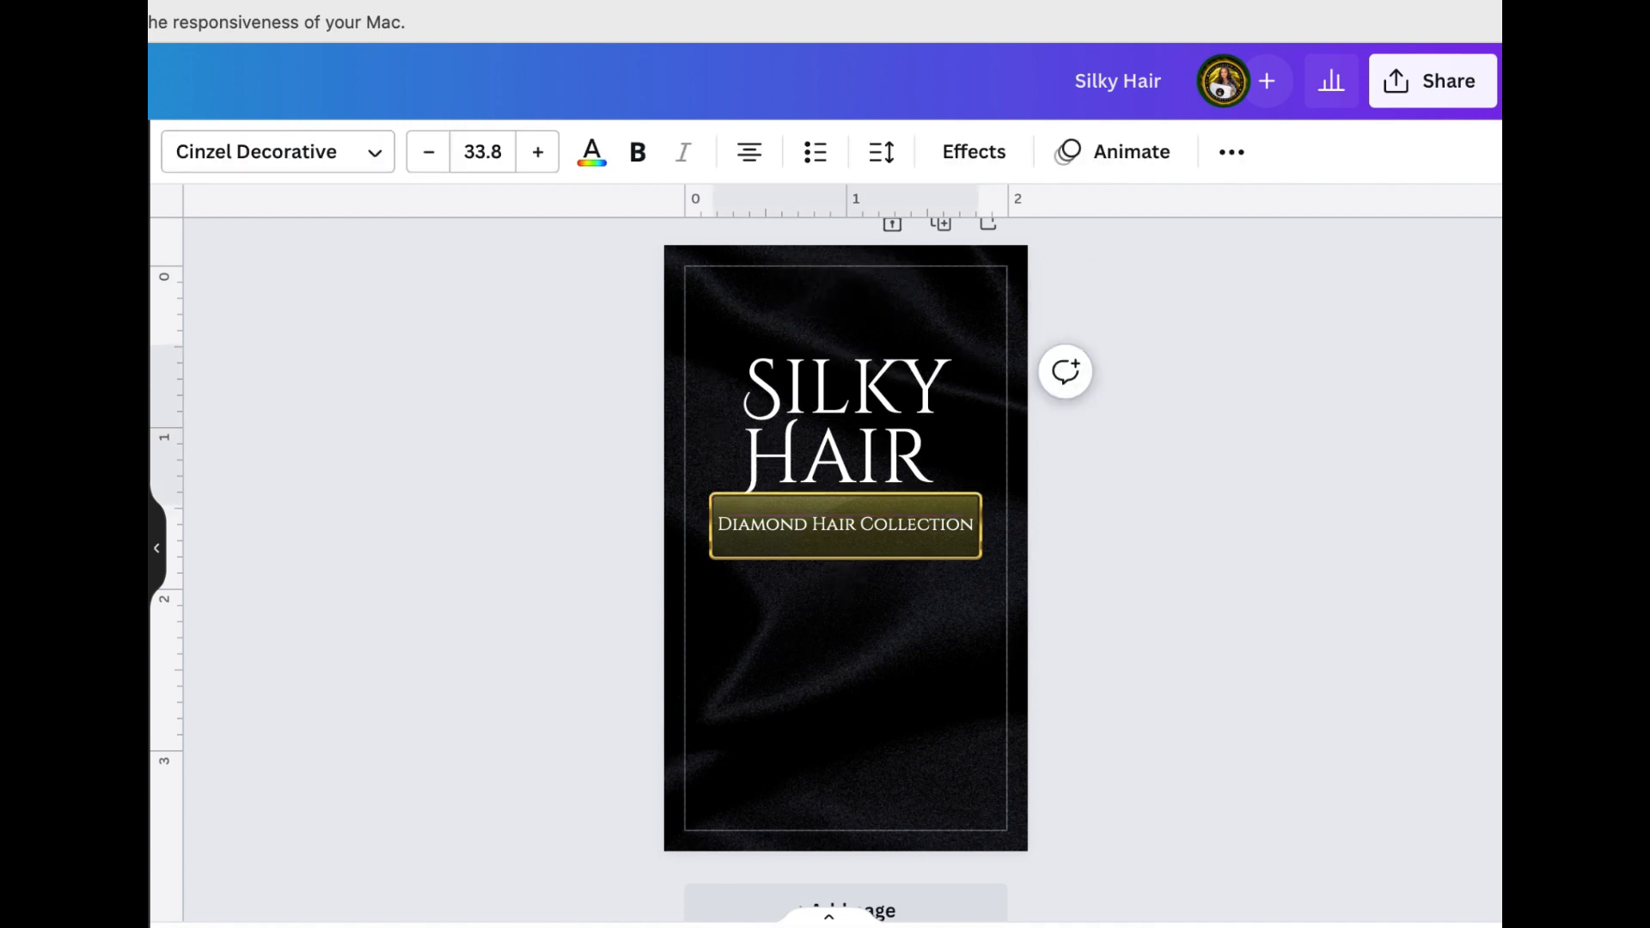
pyautogui.click(1172, 514)
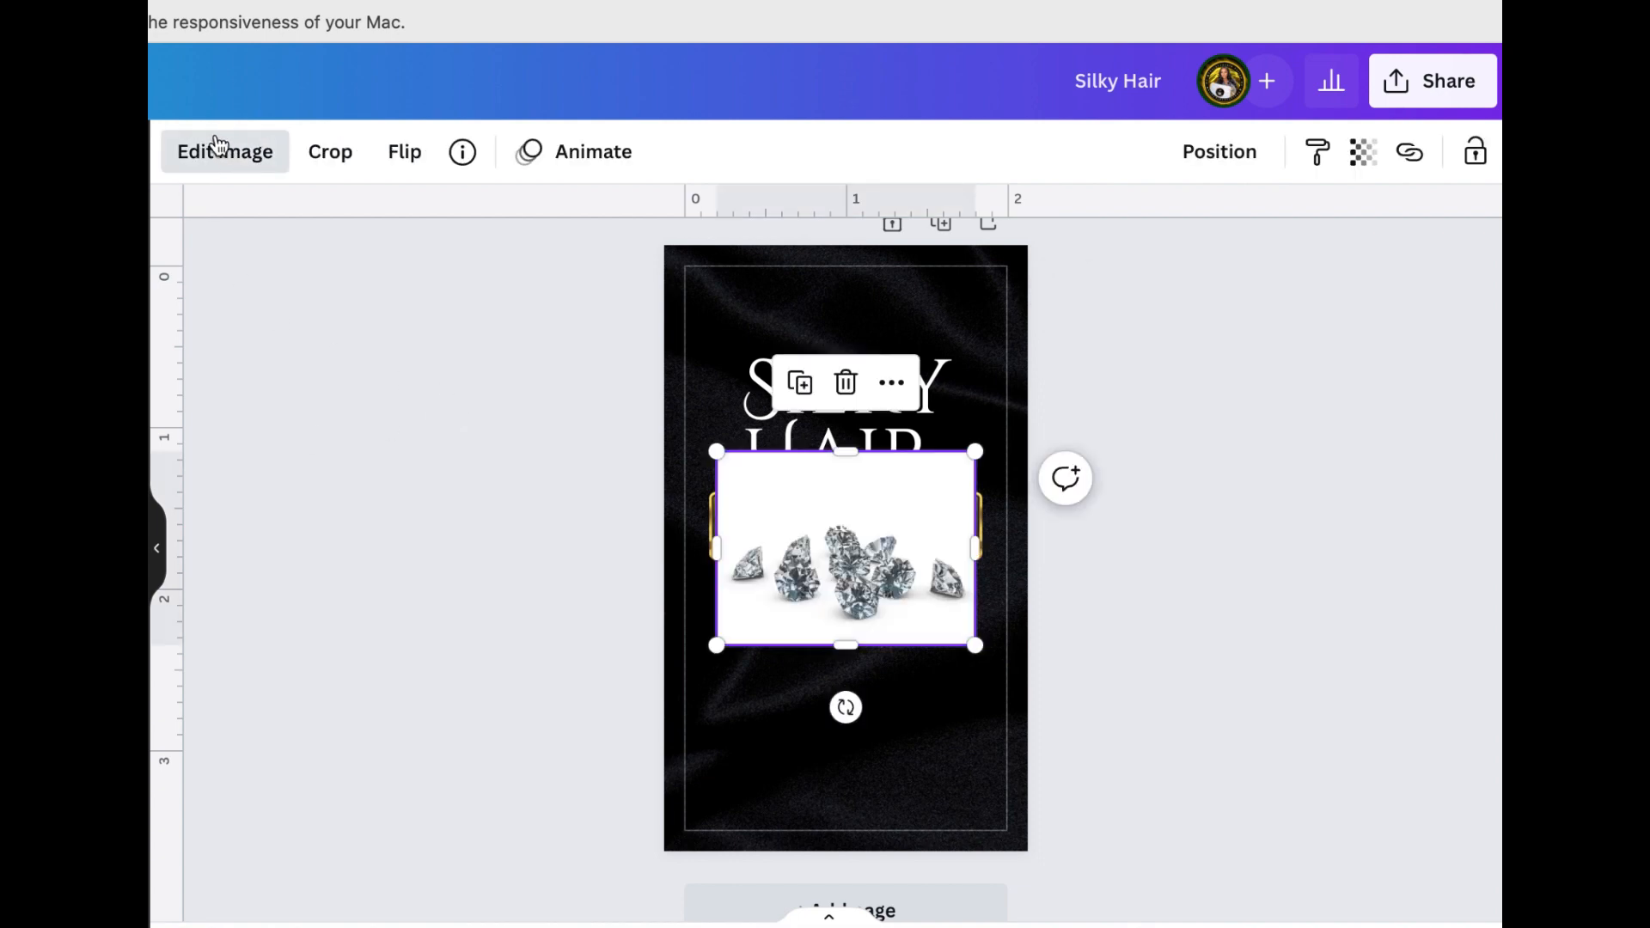
# Remove the white background from the diamonds picture and surround the gems with a white glow
pyautogui.click(218, 148)
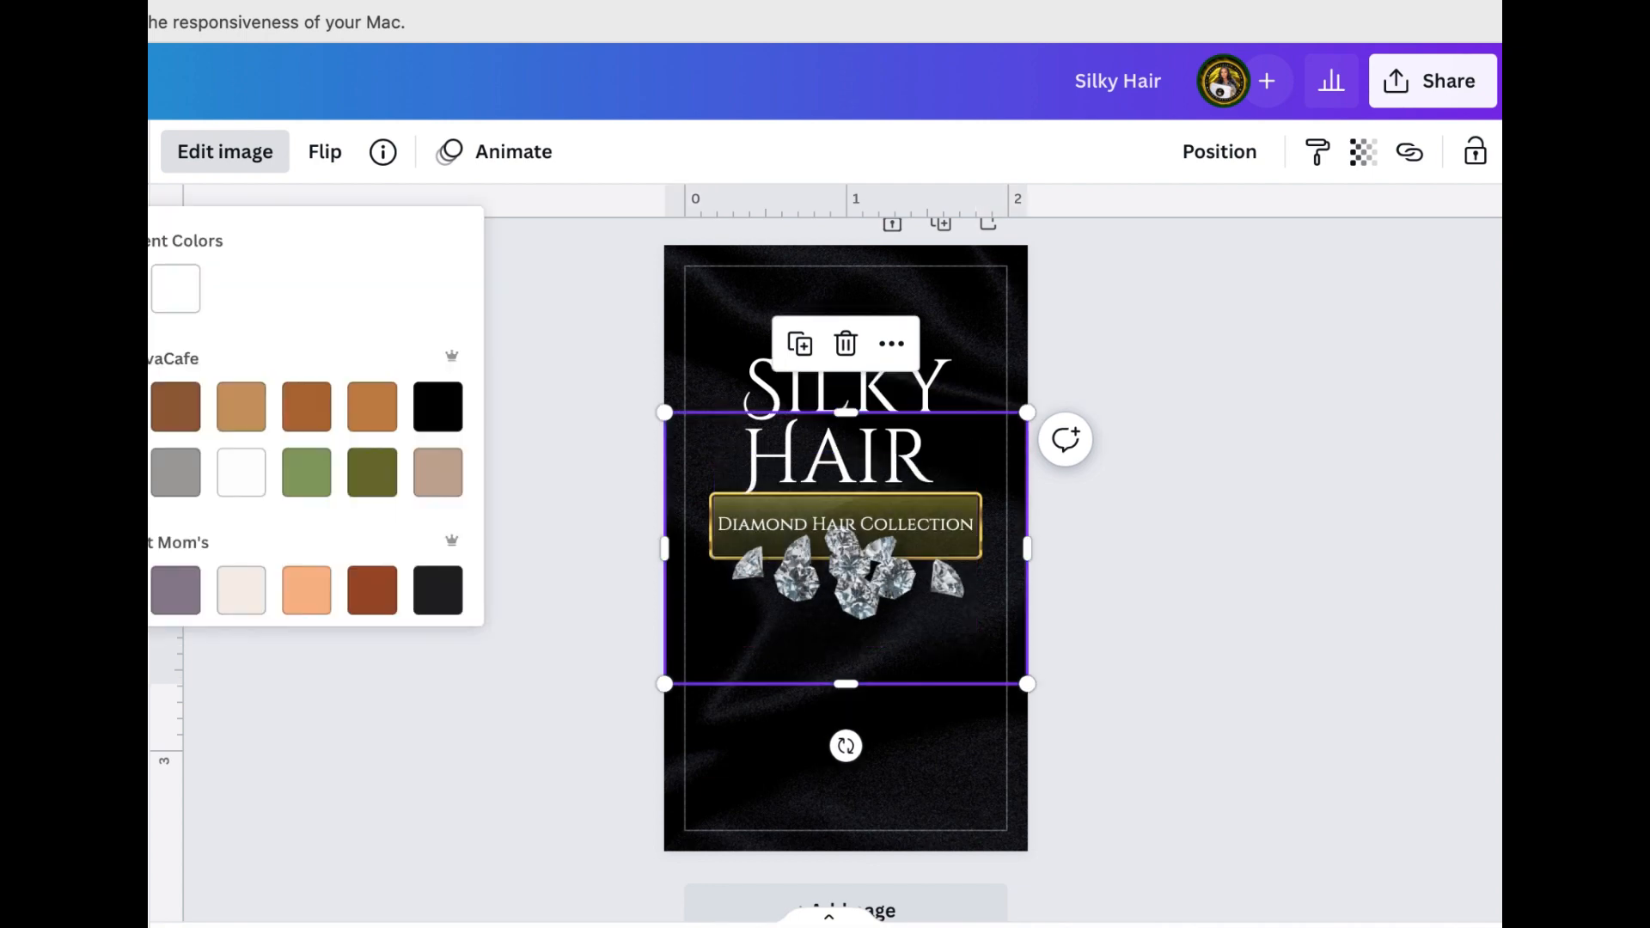
pyautogui.click(247, 485)
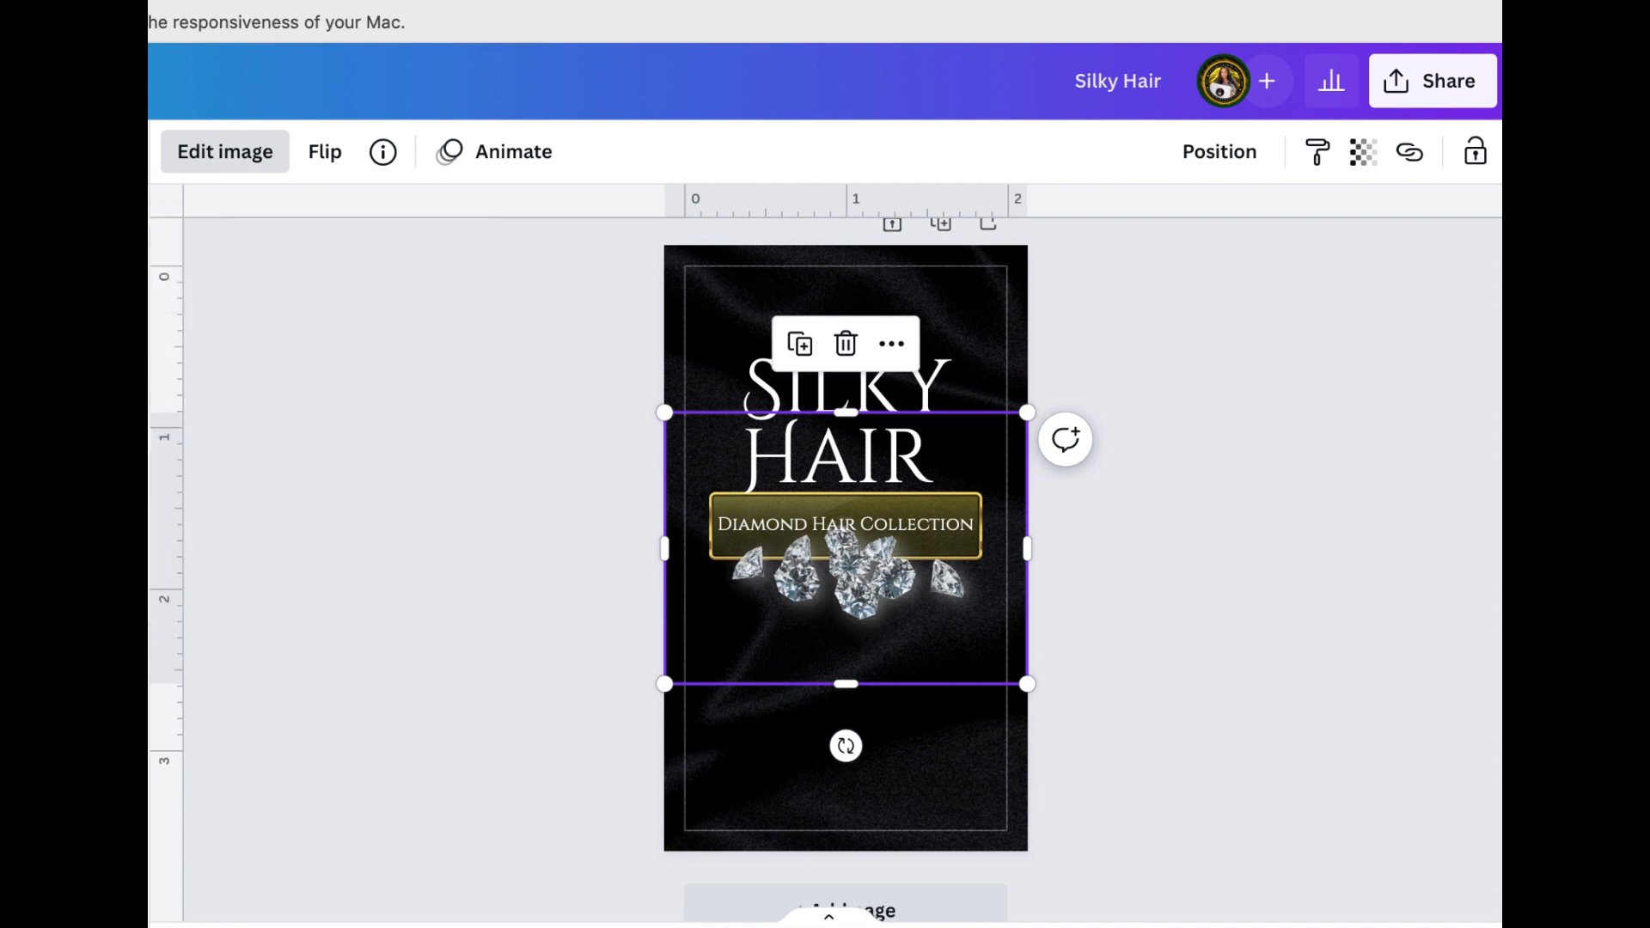
# Place the diamonds picture just below the gold-bordered banner, enlarged to slightly wider than the banner and centered
pyautogui.moveTo(898, 589); pyautogui.dragTo(901, 620)
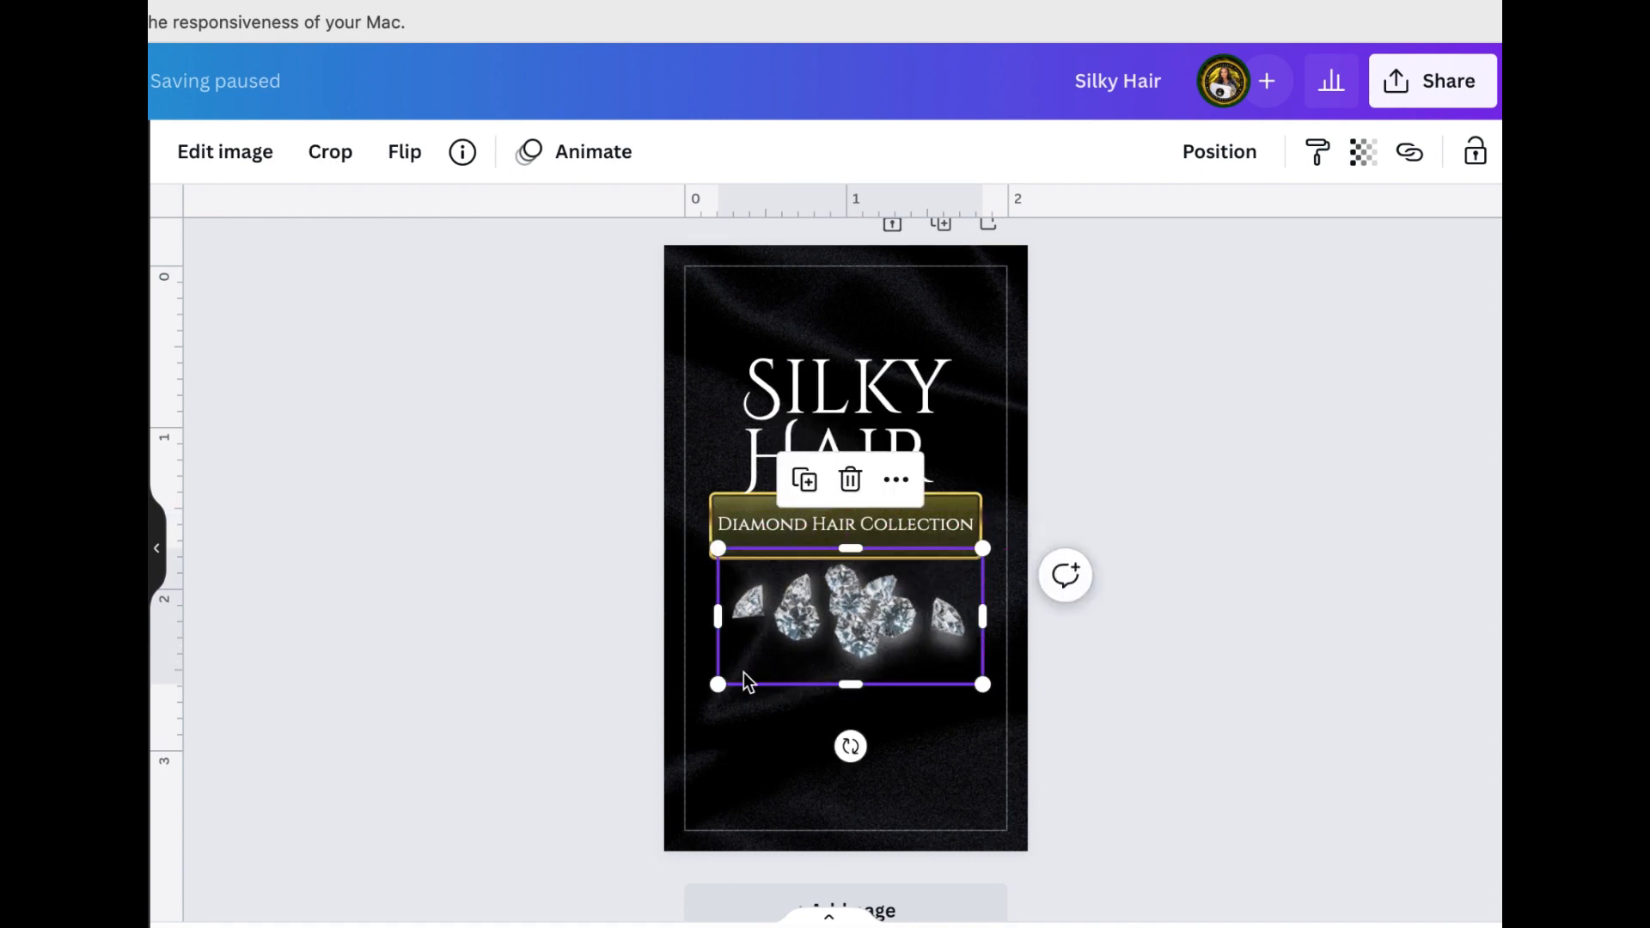
pyautogui.moveTo(718, 683); pyautogui.dragTo(709, 688)
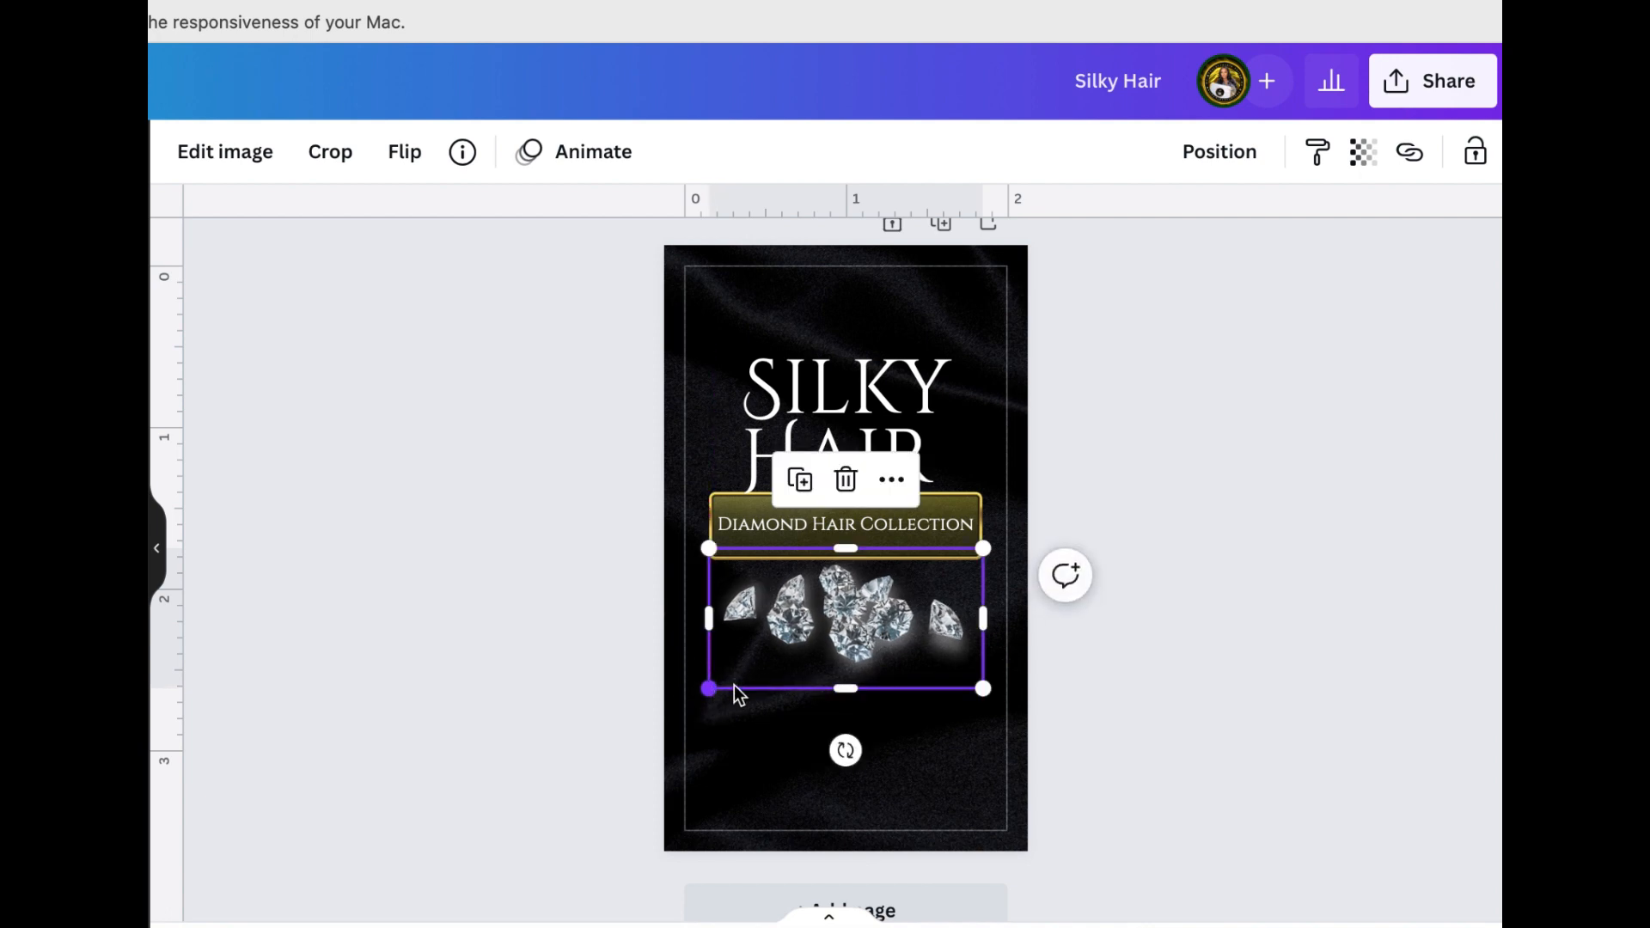
pyautogui.moveTo(988, 689); pyautogui.dragTo(994, 694)
pyautogui.moveTo(913, 660); pyautogui.dragTo(917, 665)
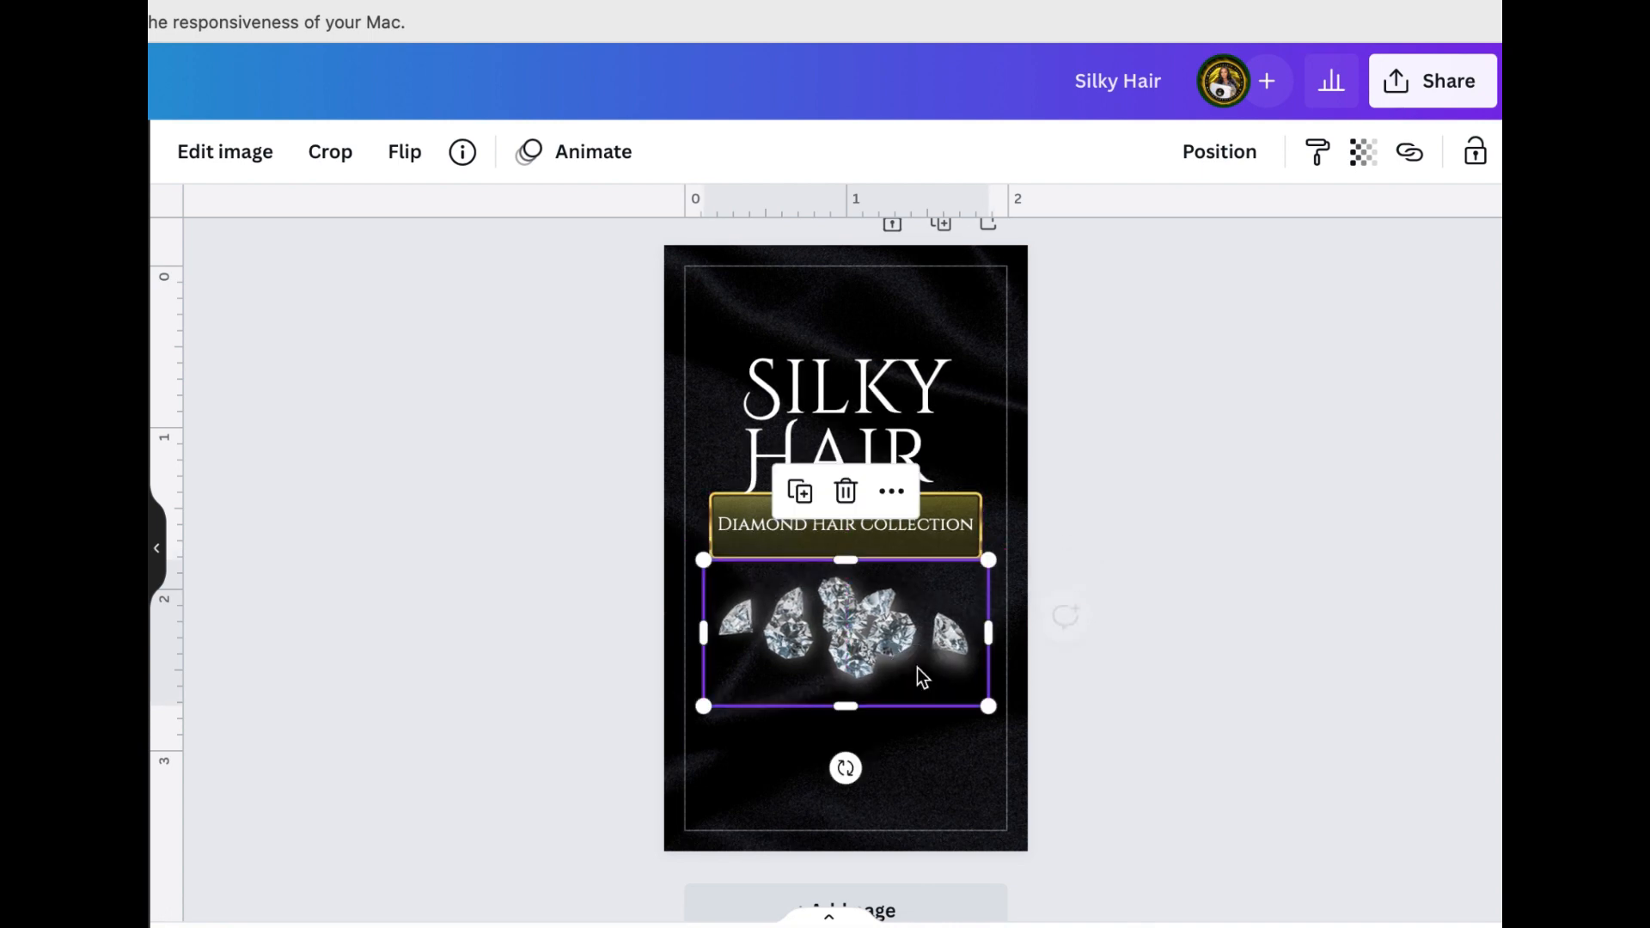
pyautogui.click(1210, 538)
# Select the title, banner, tagline and diamonds together and shift them down slightly on the card
pyautogui.scroll(1, 1211, 538)
pyautogui.scroll(-2, 1210, 538)
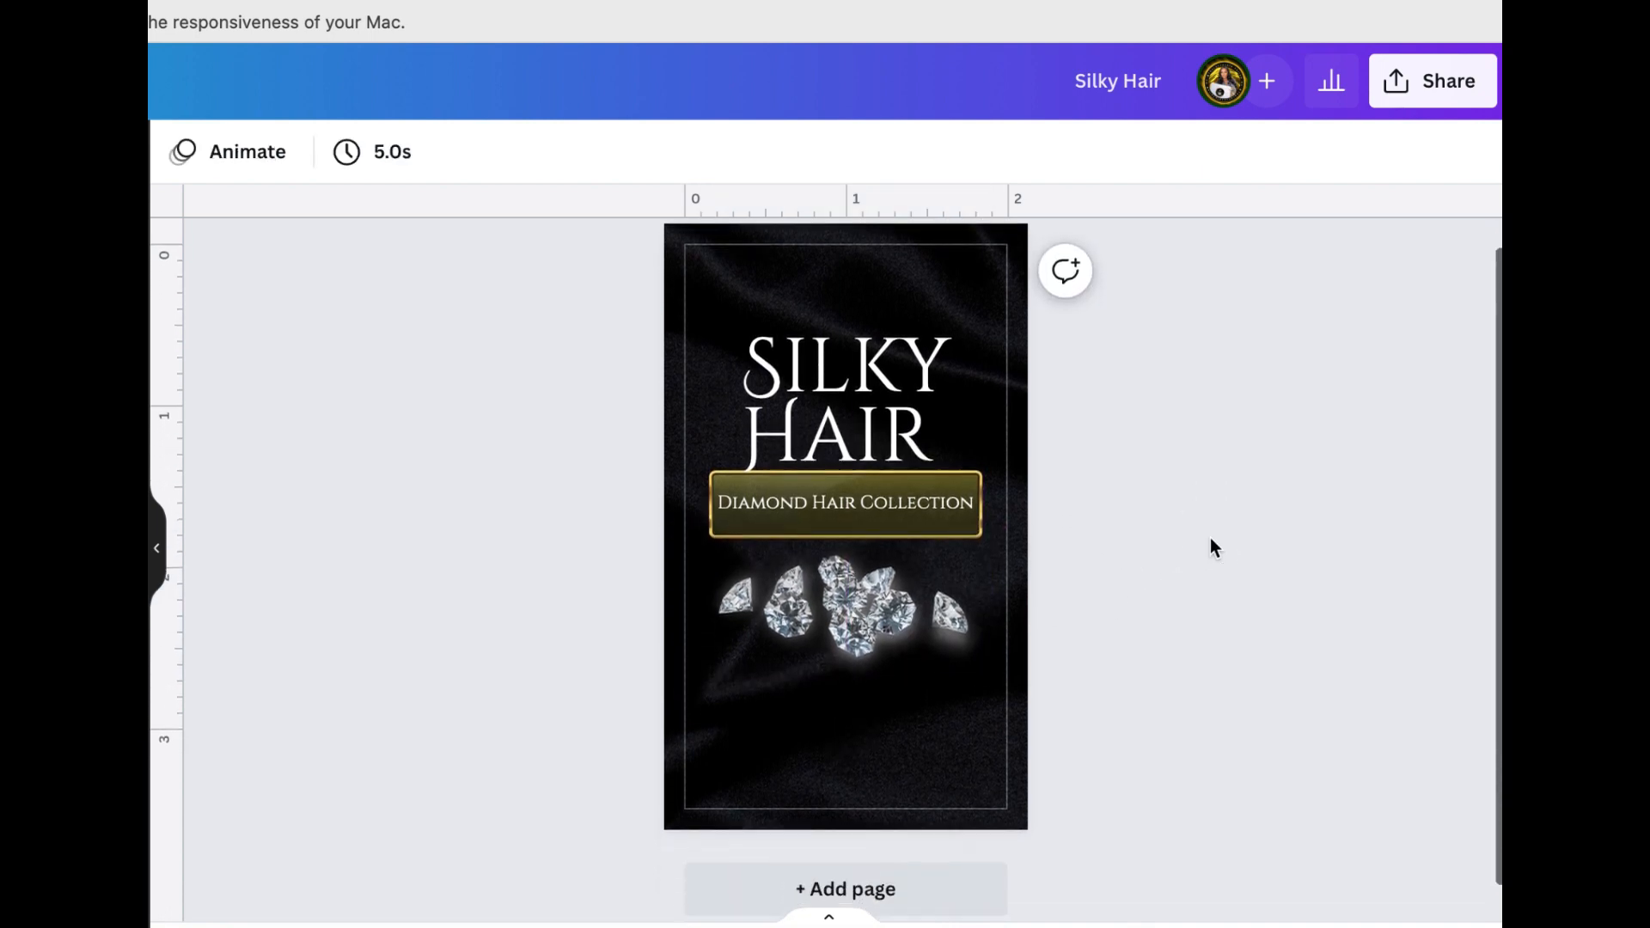
pyautogui.scroll(1, 1211, 538)
pyautogui.scroll(1, 1211, 538)
pyautogui.scroll(-1, 1210, 538)
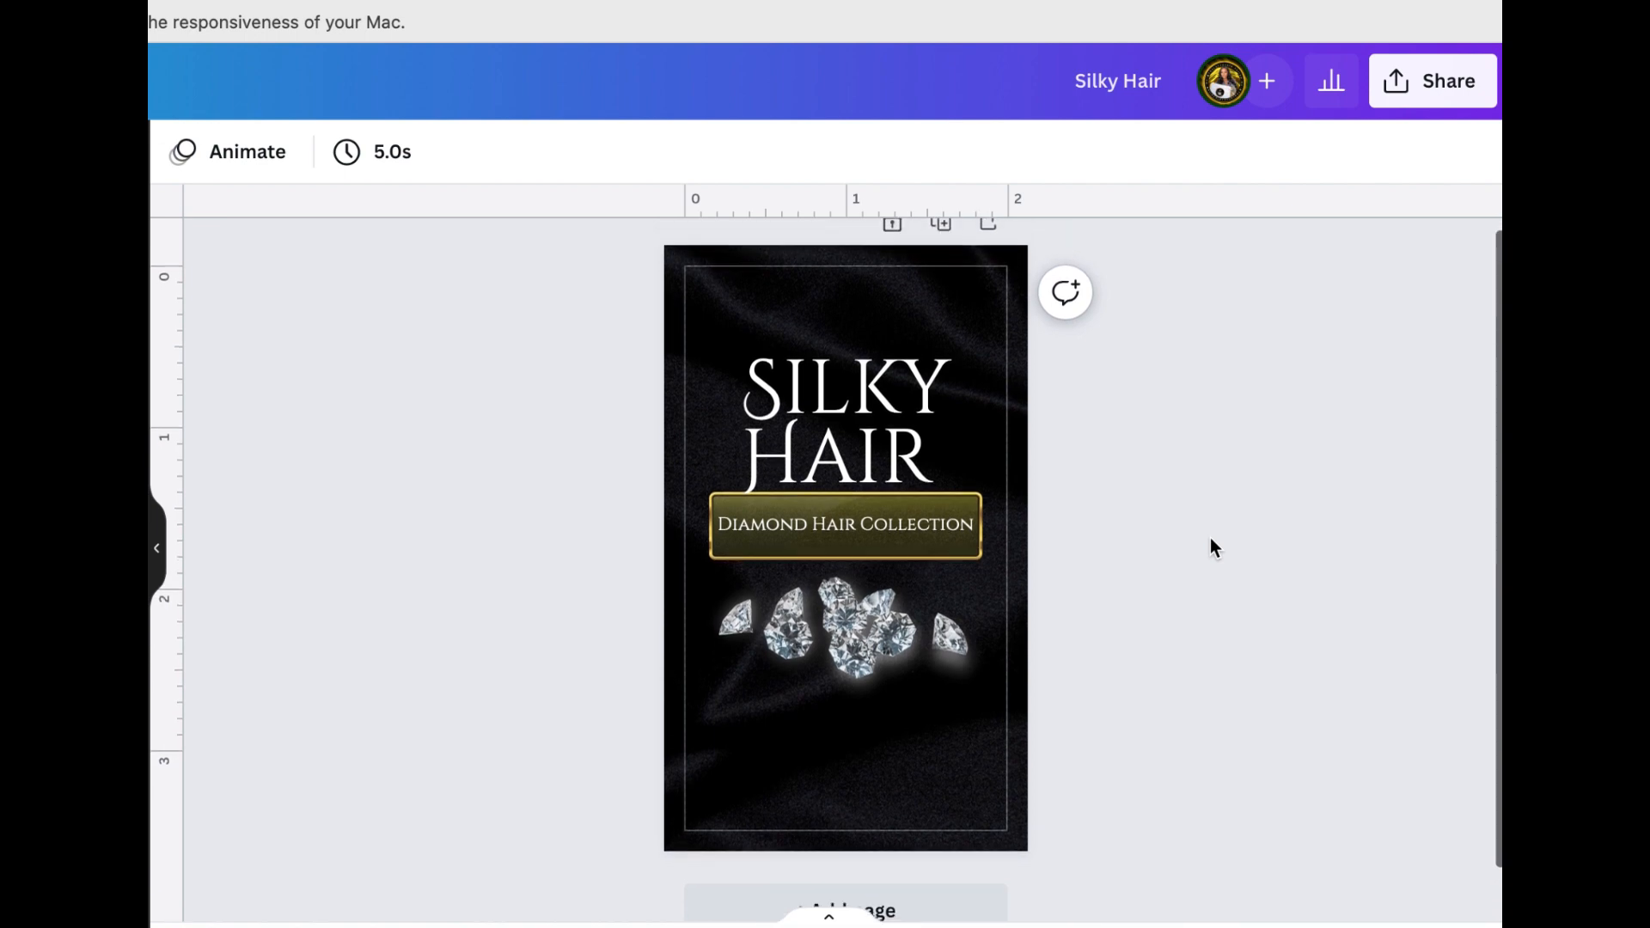
pyautogui.moveTo(845, 302); pyautogui.dragTo(893, 668)
pyautogui.click(1178, 515)
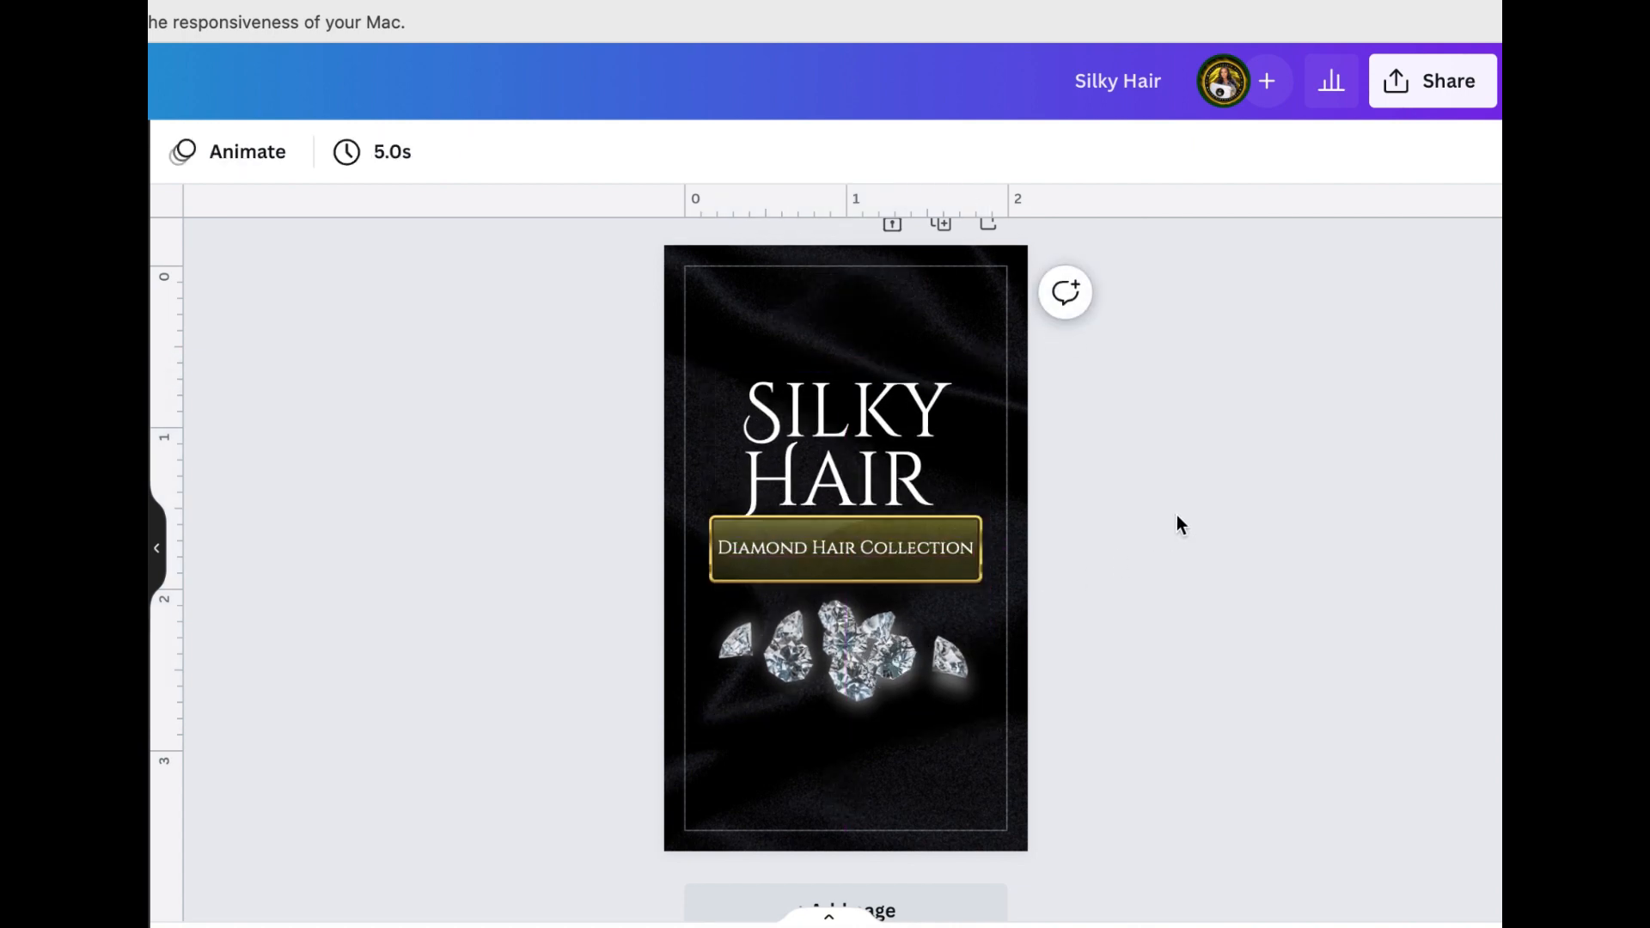
# Shrink the sparkle picture to well under half its size and center its flare on the gold banner's upper-left corner
pyautogui.scroll(-1, 1178, 516)
pyautogui.scroll(1, 1177, 516)
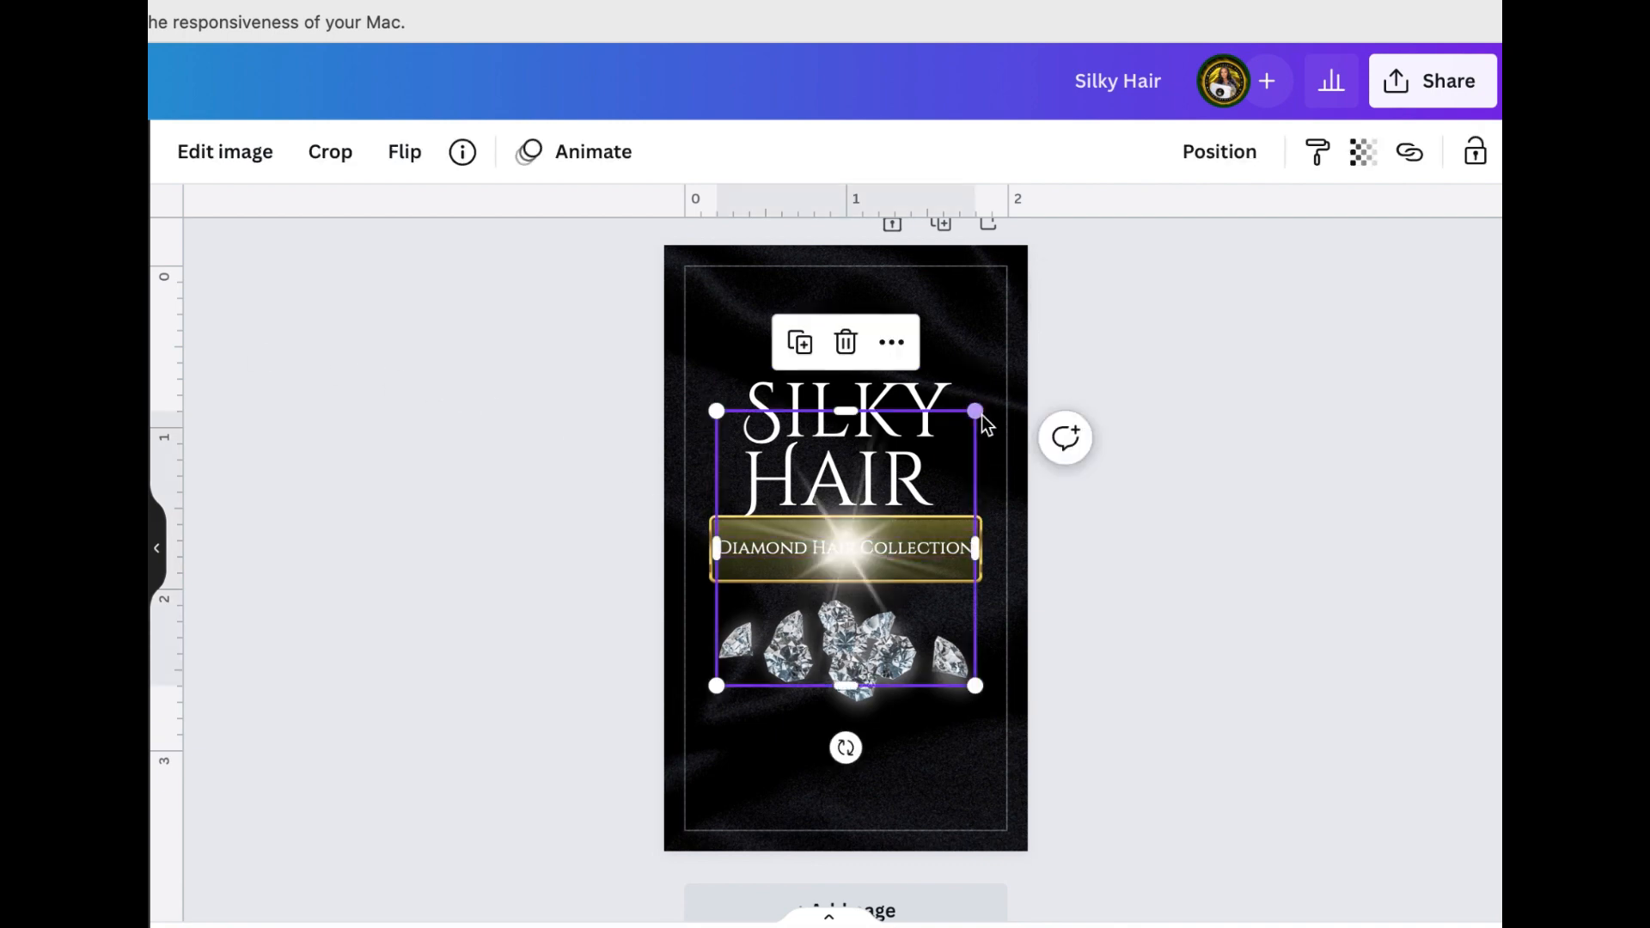
pyautogui.moveTo(978, 411); pyautogui.dragTo(855, 534)
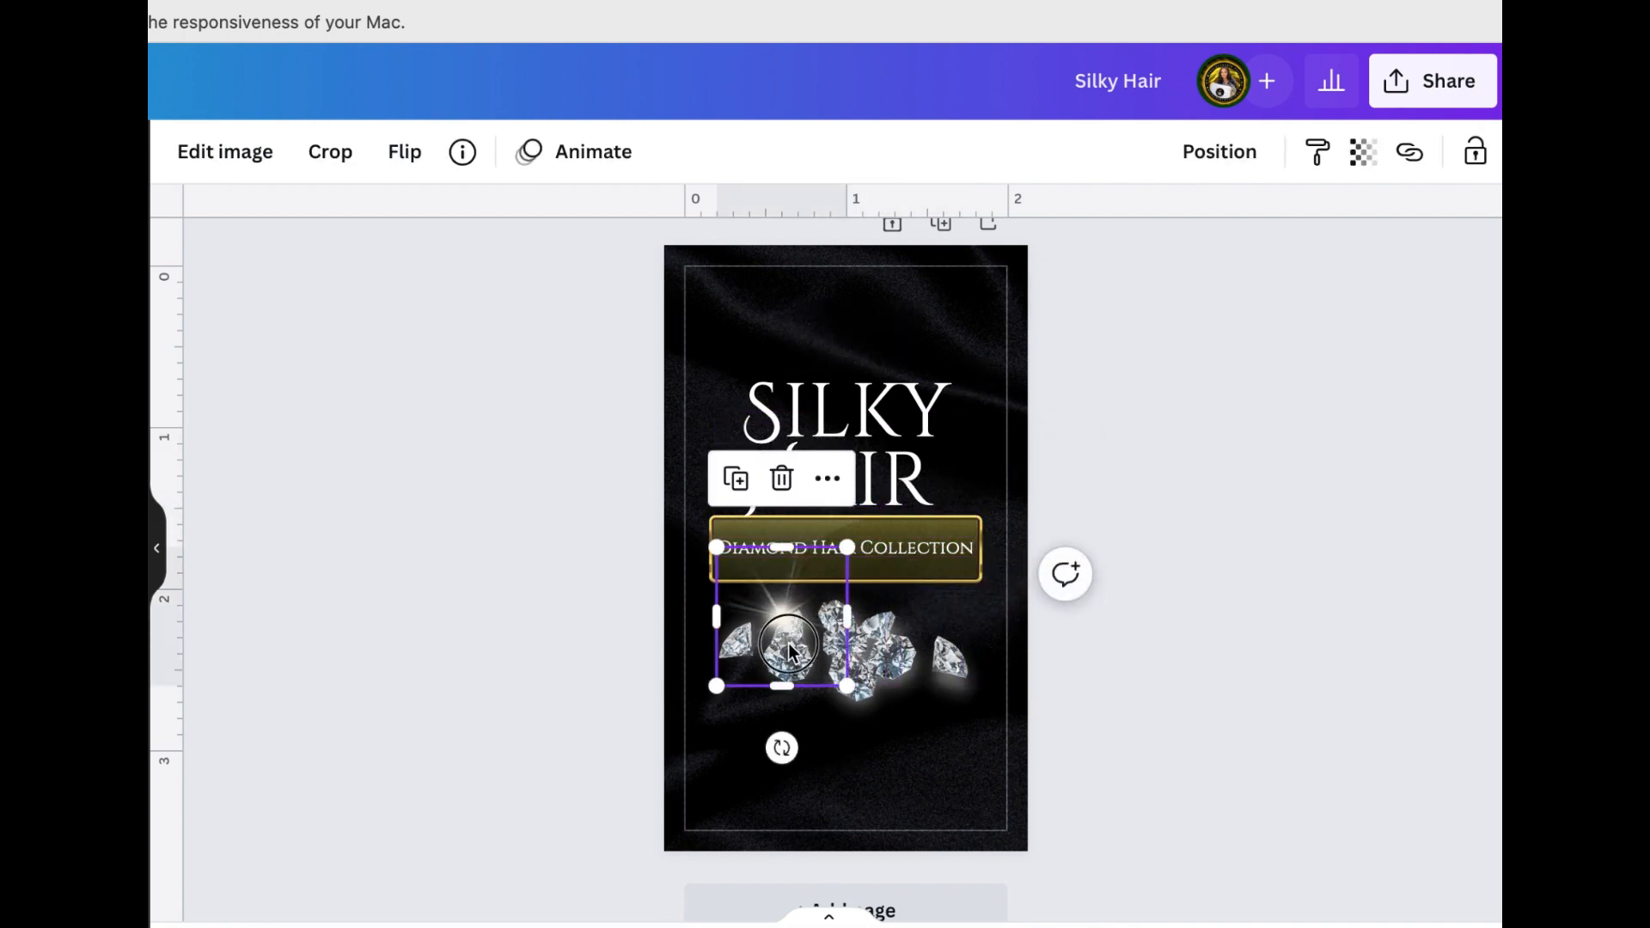
pyautogui.moveTo(782, 645); pyautogui.dragTo(721, 548)
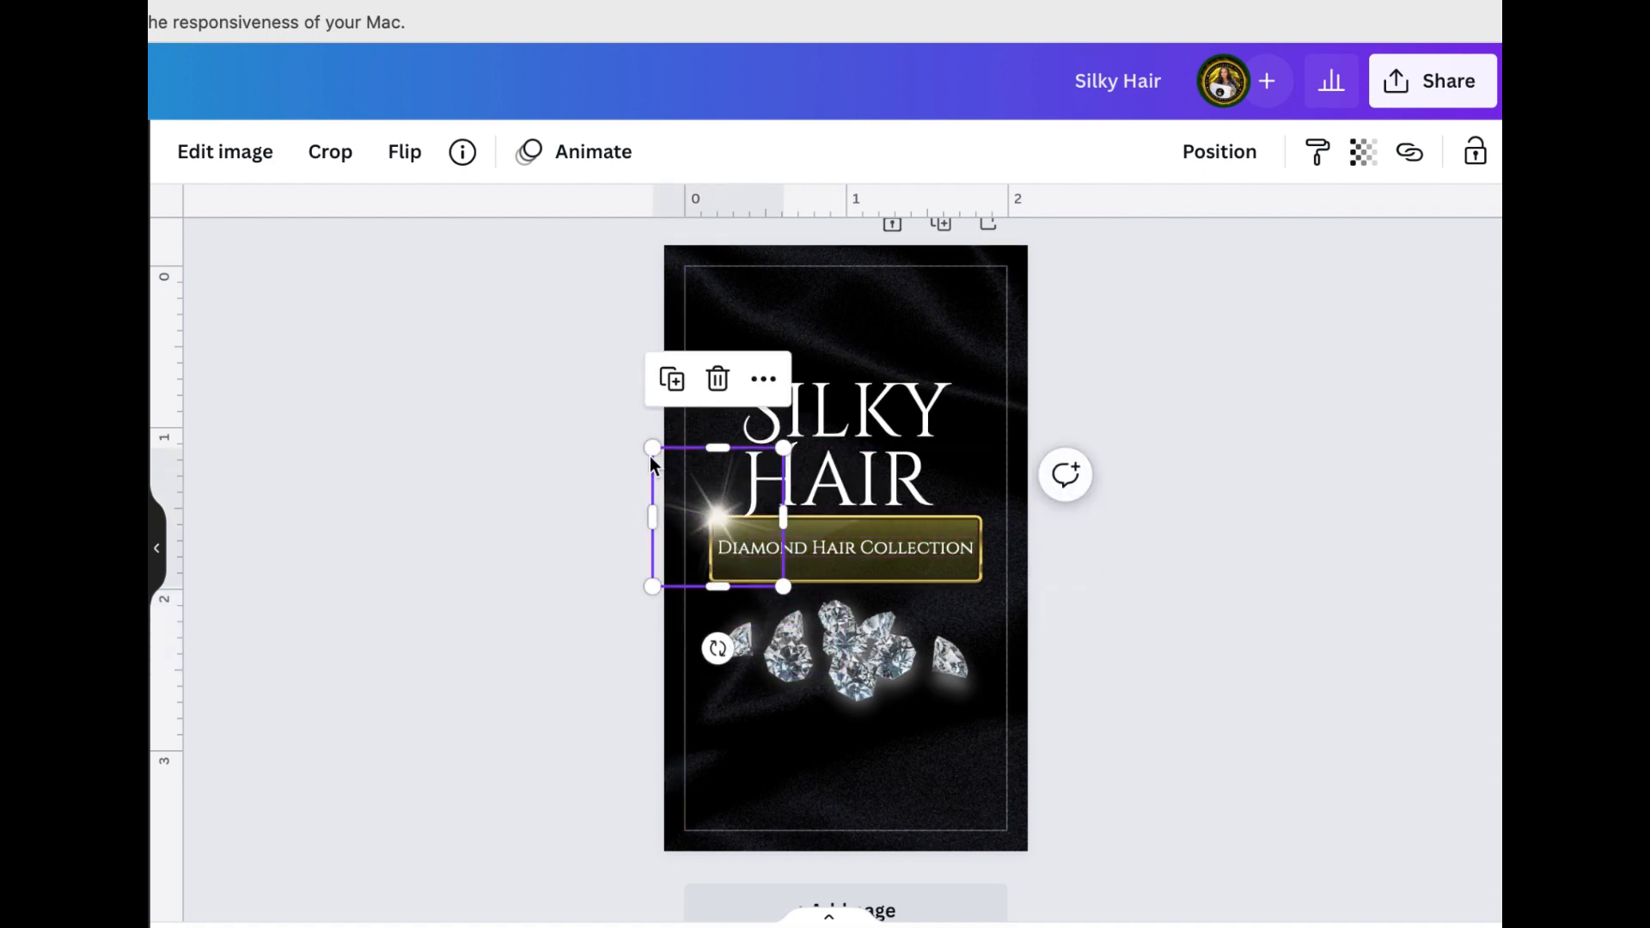
pyautogui.moveTo(647, 451); pyautogui.dragTo(683, 487)
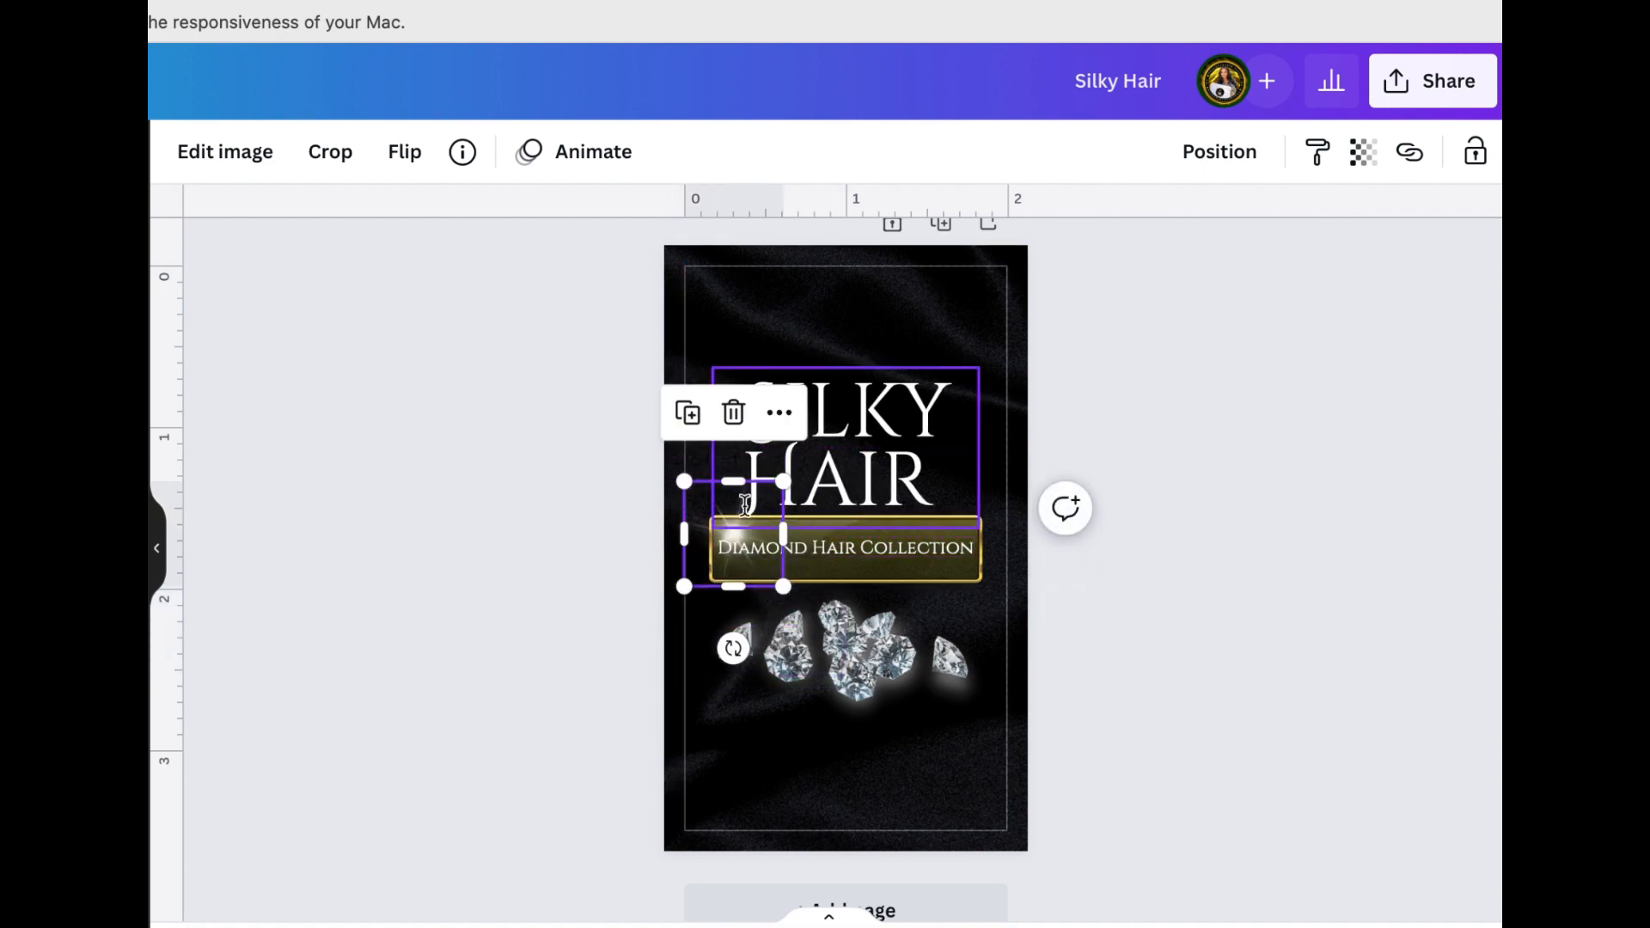
pyautogui.click(746, 506)
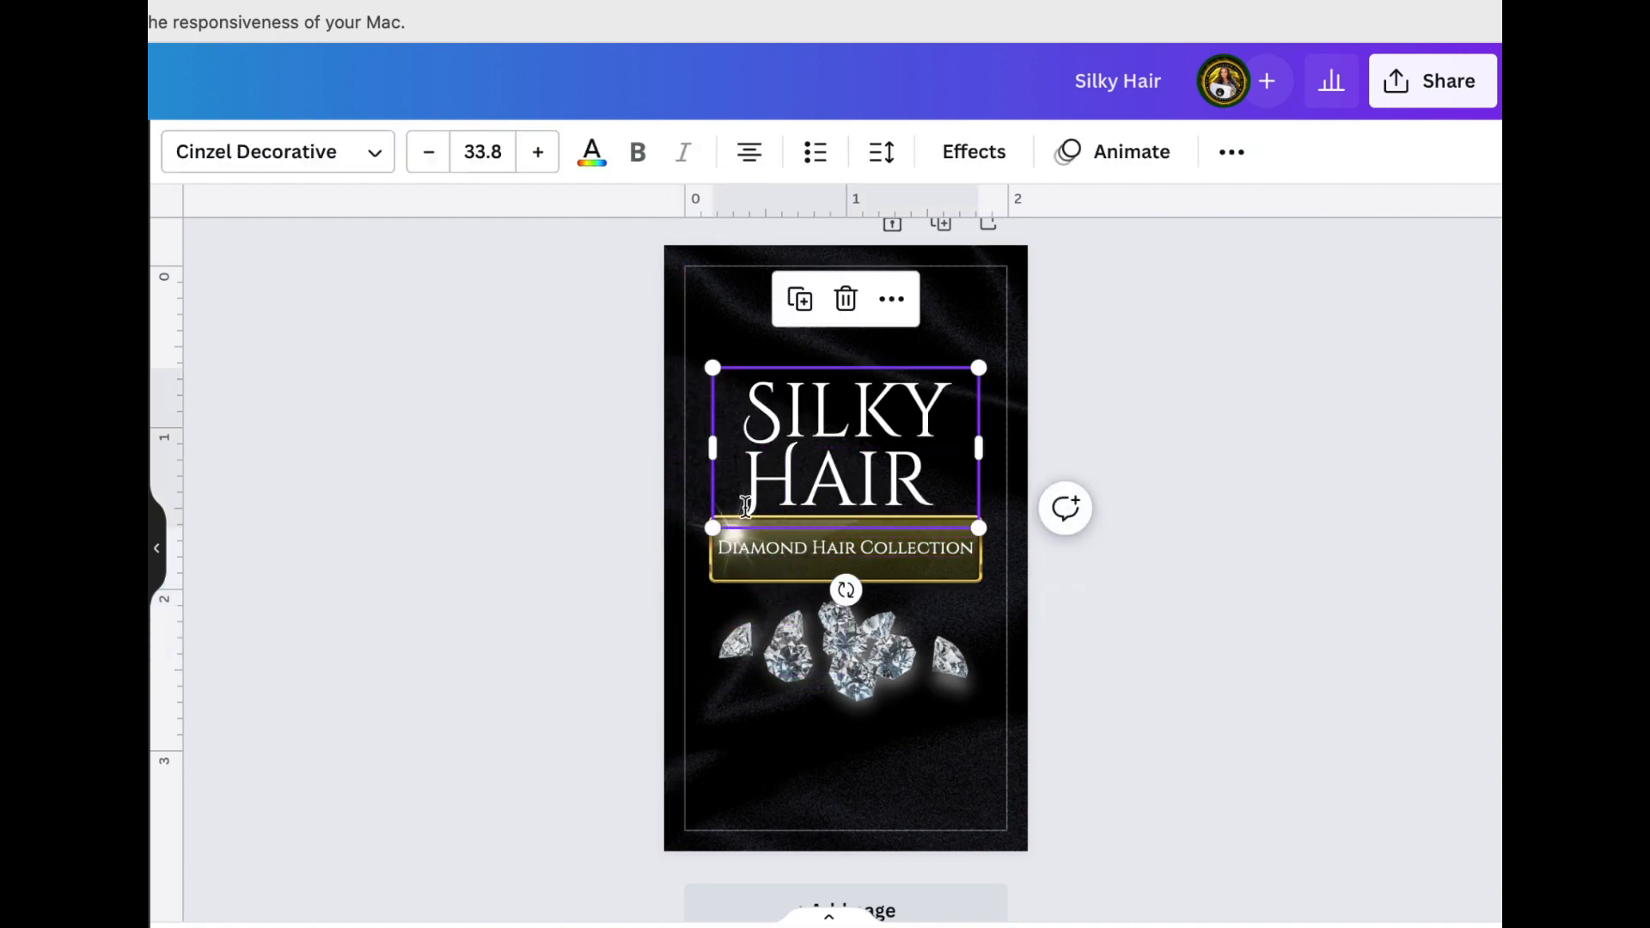
pyautogui.click(691, 510)
pyautogui.moveTo(690, 509); pyautogui.dragTo(672, 491)
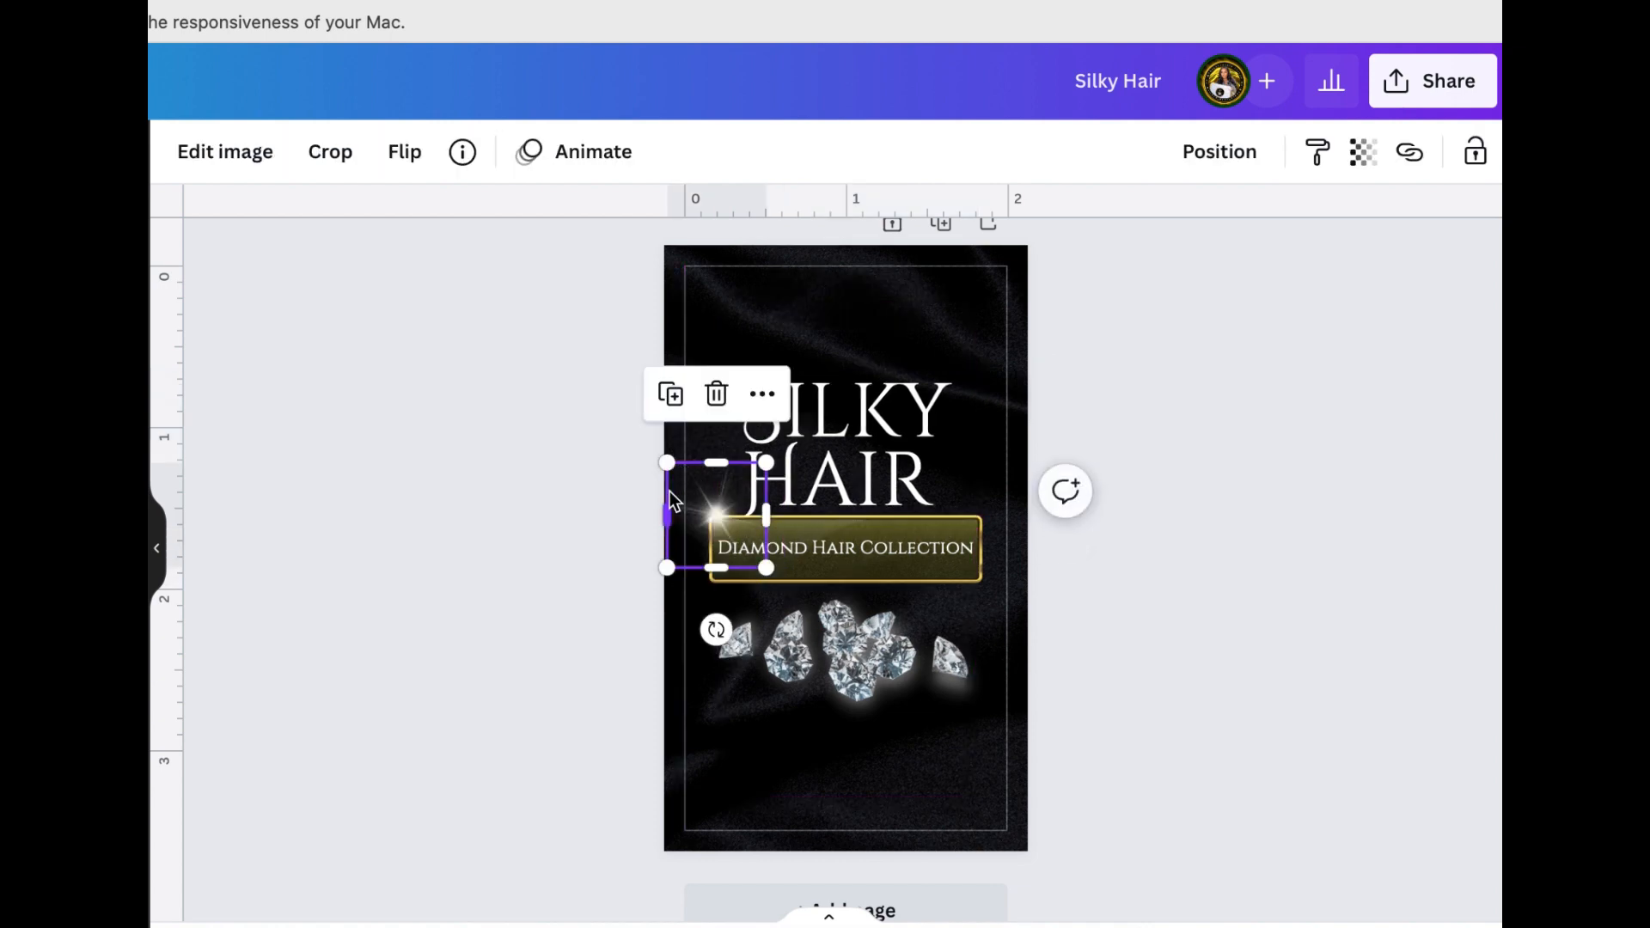
# Duplicate the sparkle, place the copy over the leftmost diamond and make it slightly smaller
pyautogui.click(671, 394)
pyautogui.moveTo(732, 544); pyautogui.dragTo(738, 625)
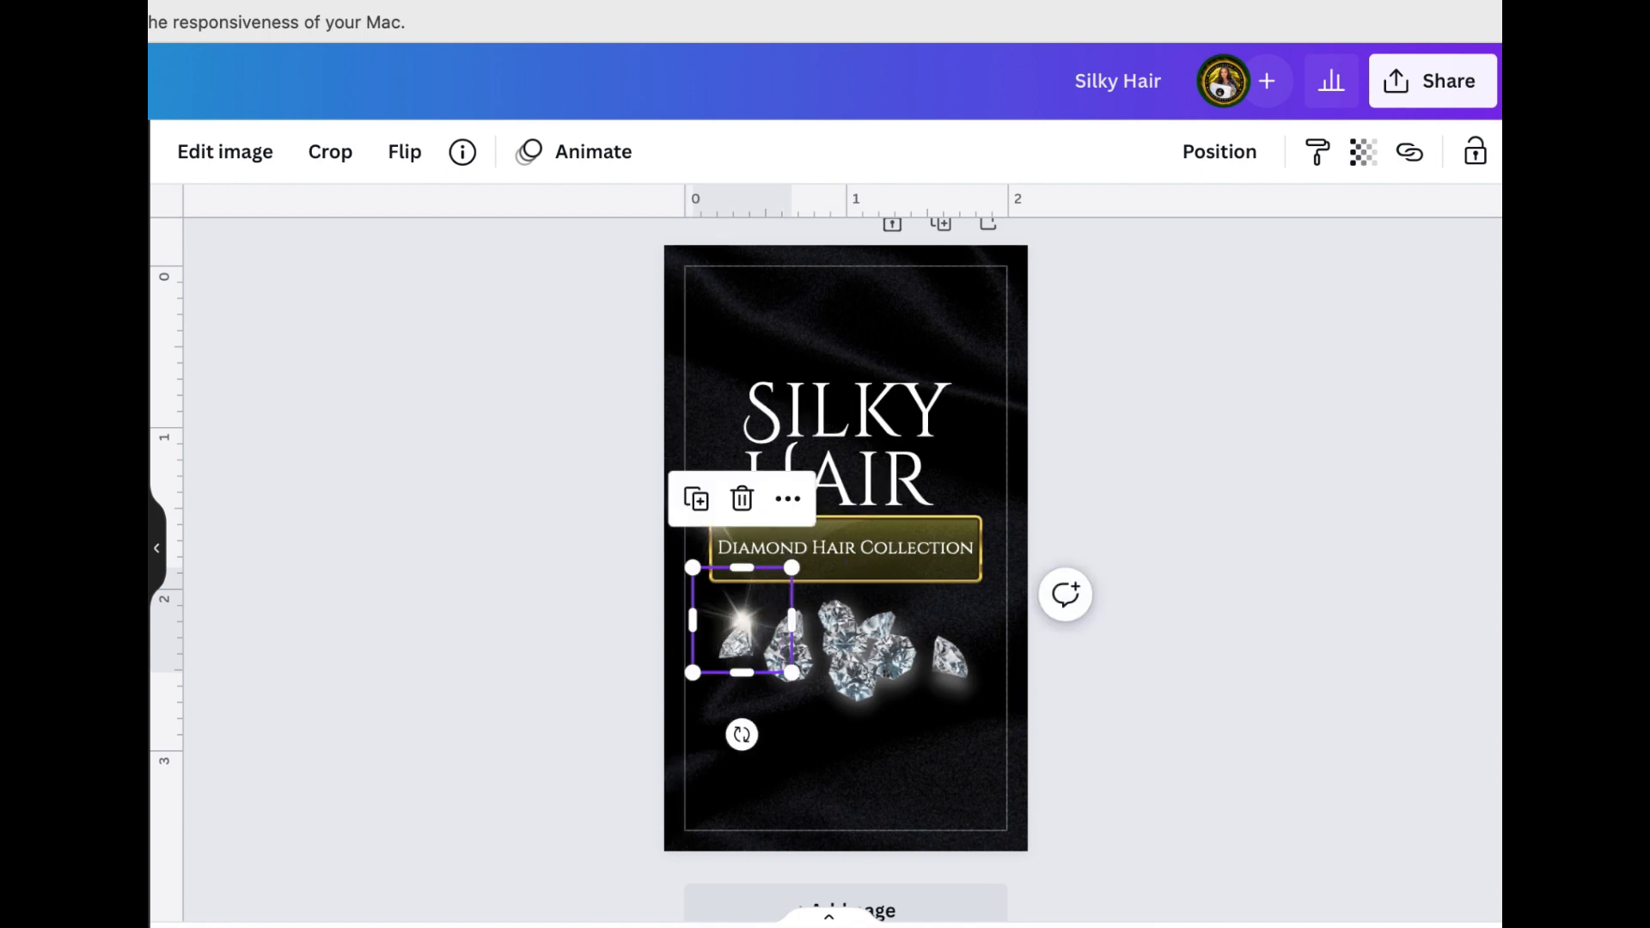
pyautogui.moveTo(1212, 927); pyautogui.dragTo(1250, 927)
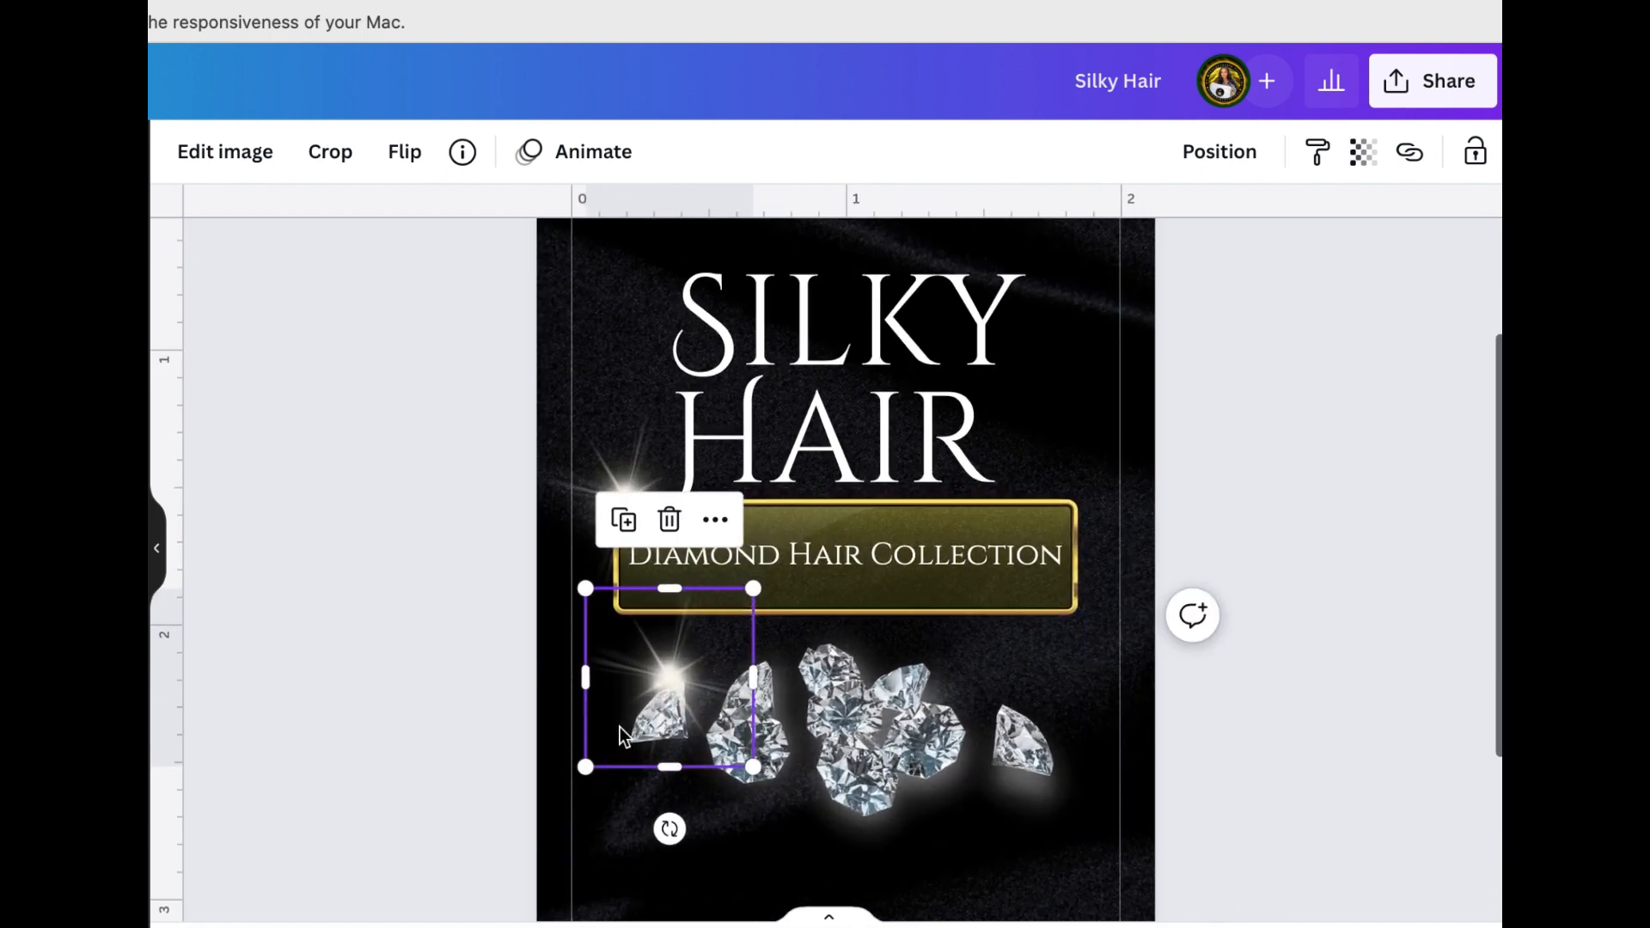
pyautogui.moveTo(669, 694); pyautogui.dragTo(654, 709)
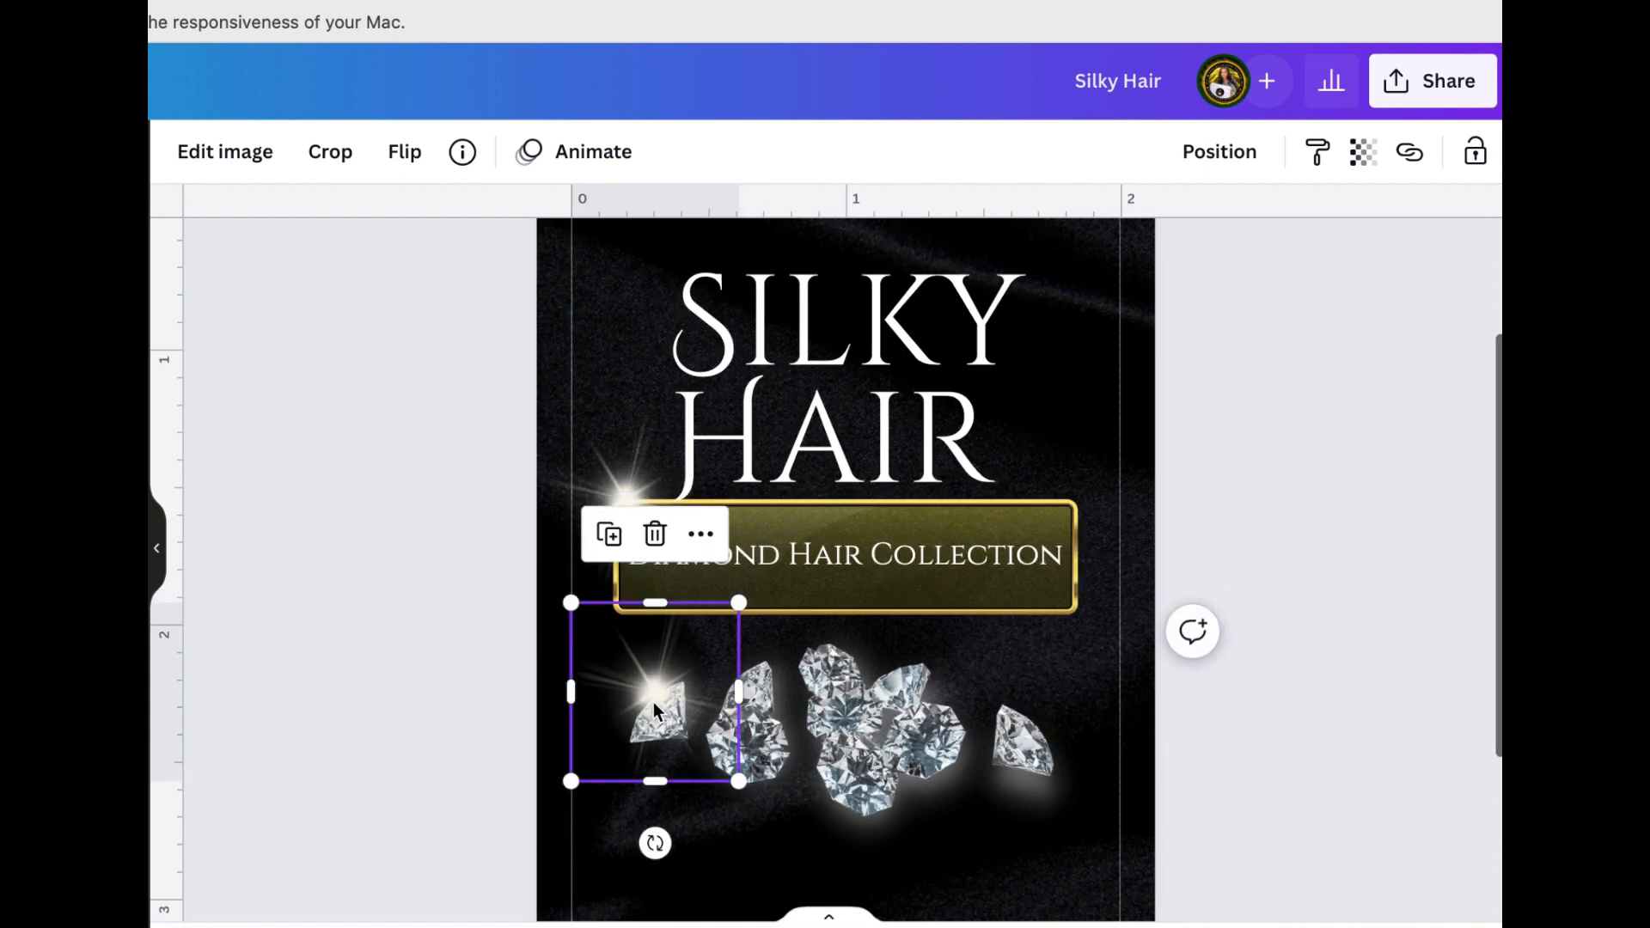
pyautogui.moveTo(739, 603); pyautogui.dragTo(735, 643)
pyautogui.moveTo(624, 697); pyautogui.dragTo(637, 699)
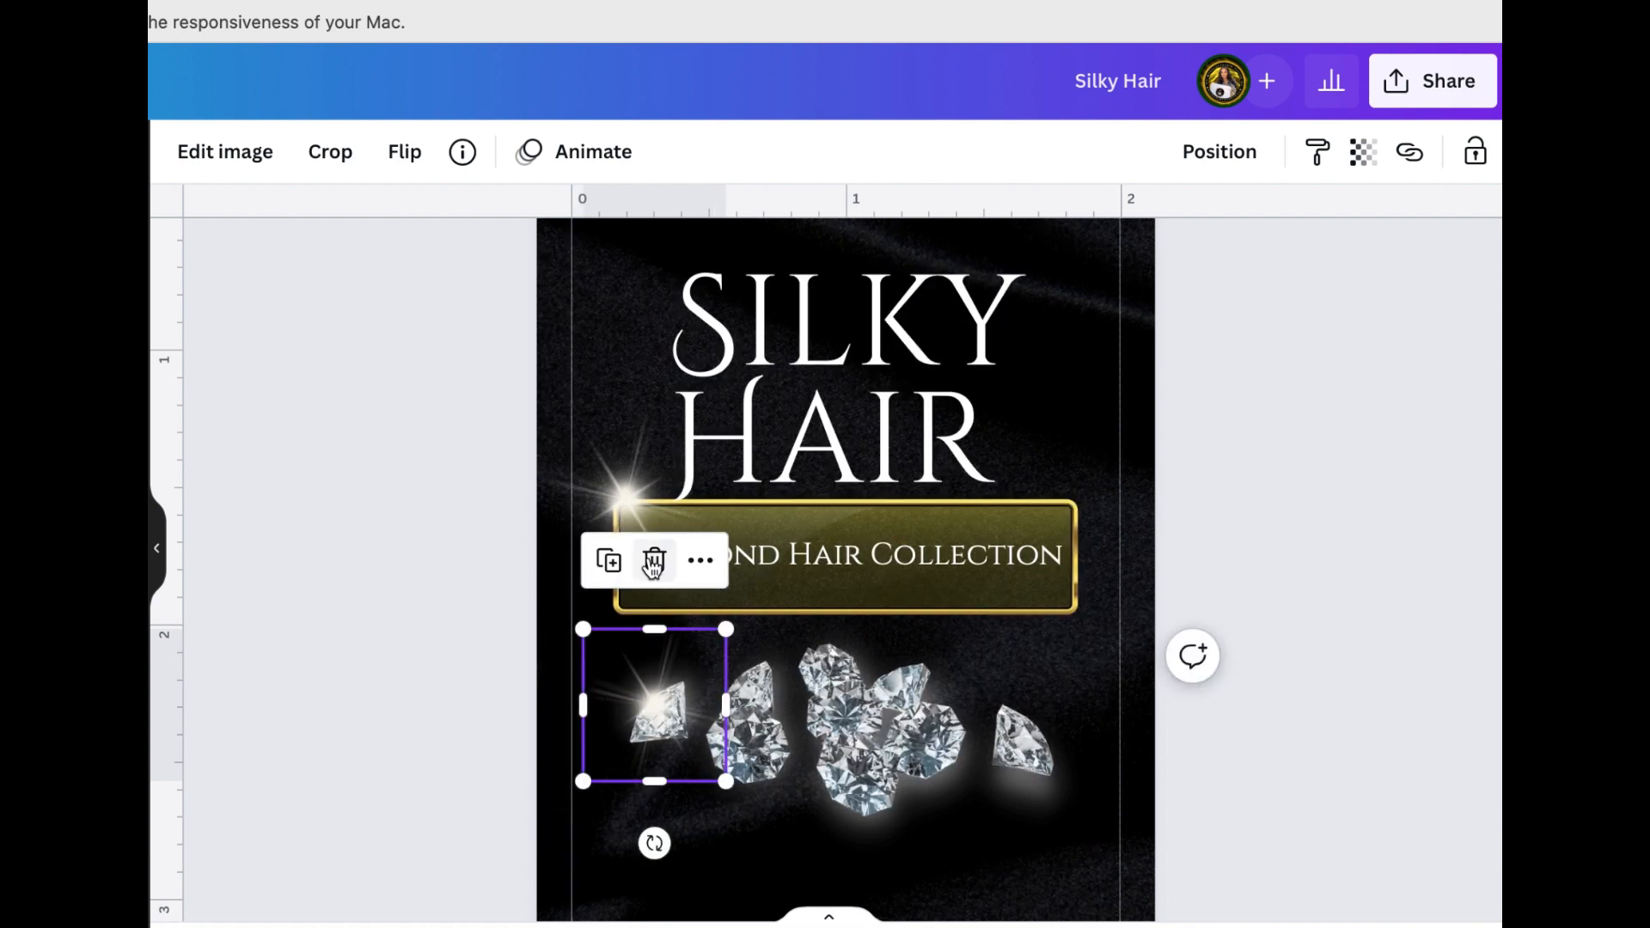
# Duplicate the small sparkle onto the rightmost diamond and onto the lower left side of the central diamond cluster
pyautogui.click(608, 561)
pyautogui.moveTo(675, 903); pyautogui.dragTo(997, 694)
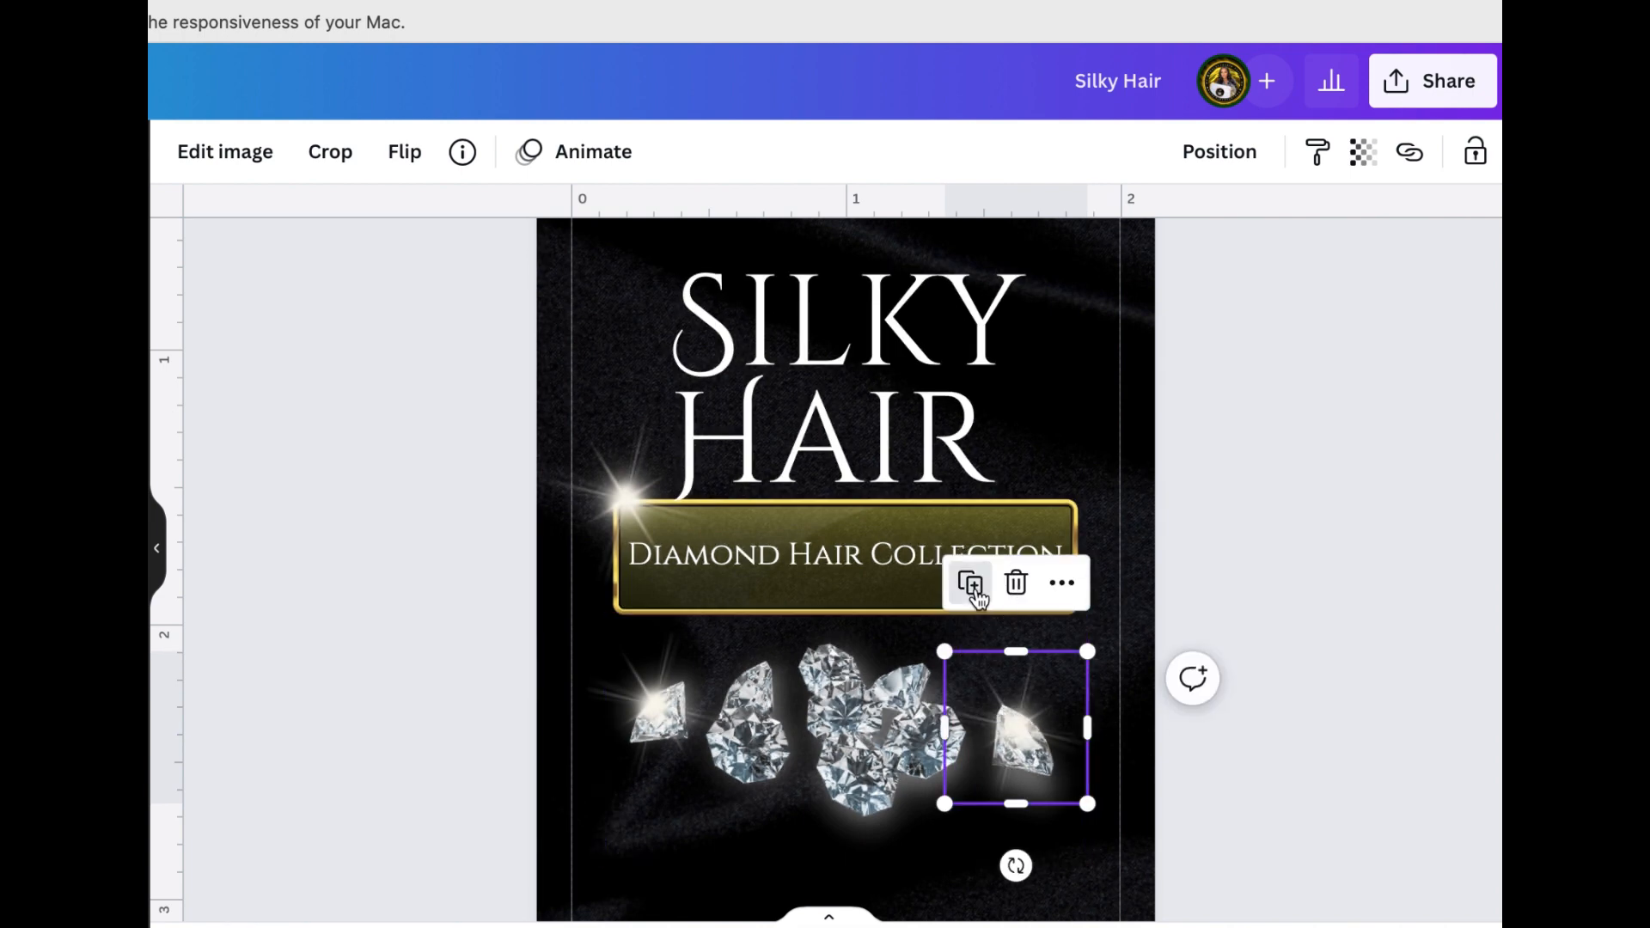
pyautogui.click(970, 583)
pyautogui.moveTo(1055, 812); pyautogui.dragTo(815, 802)
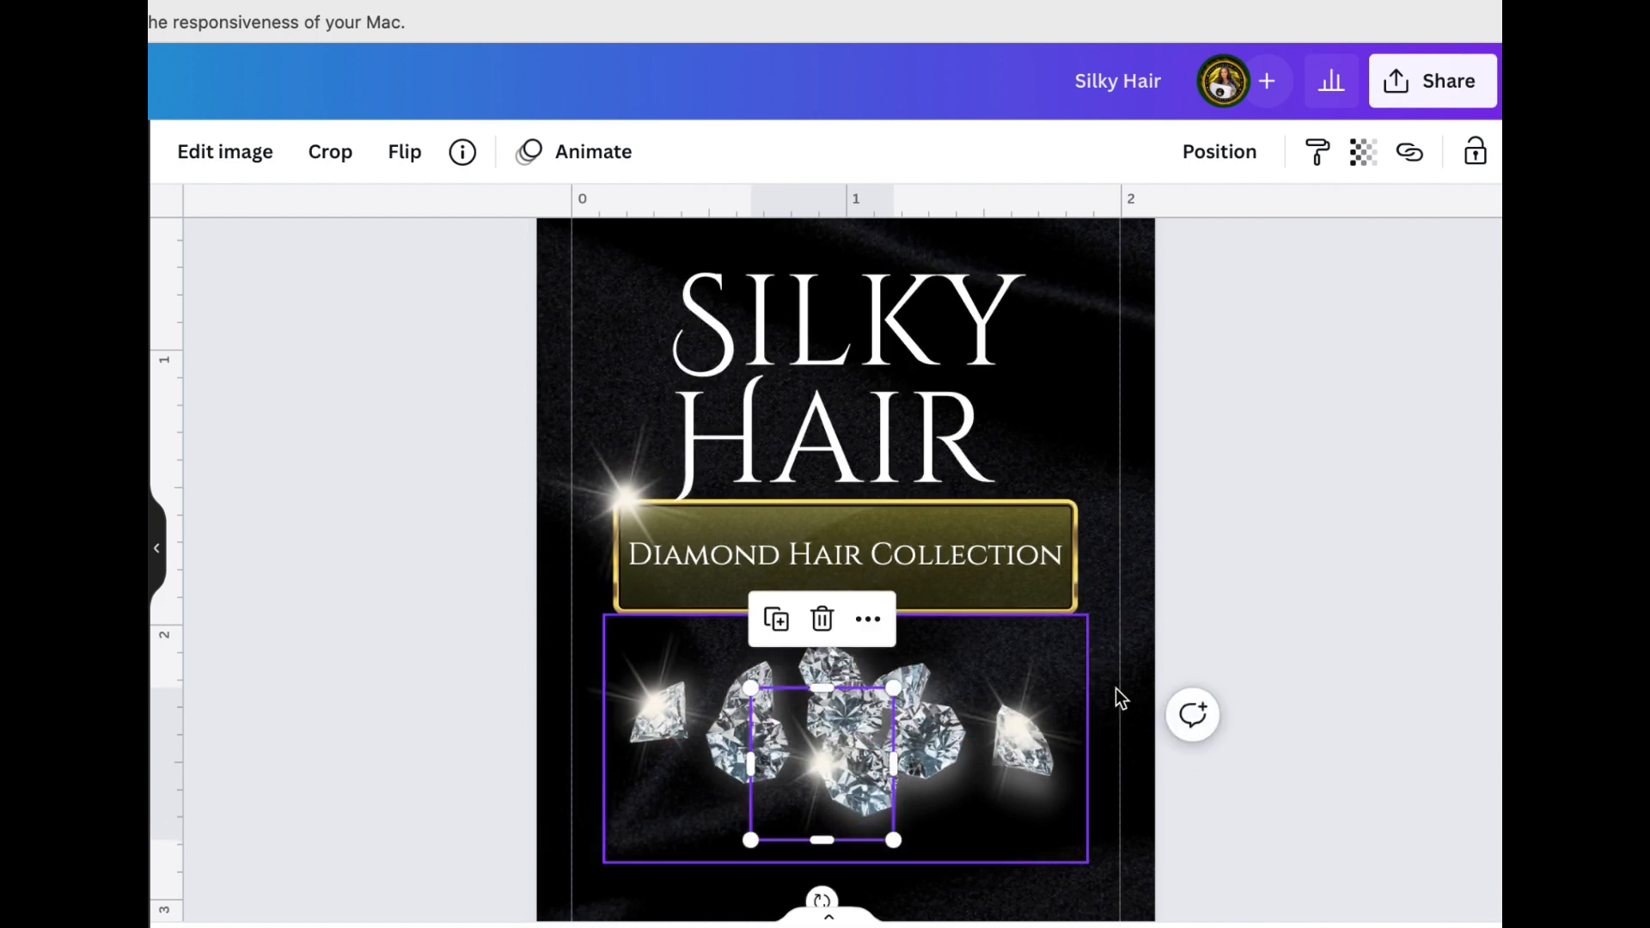
pyautogui.click(1327, 555)
pyautogui.scroll(2, 1326, 557)
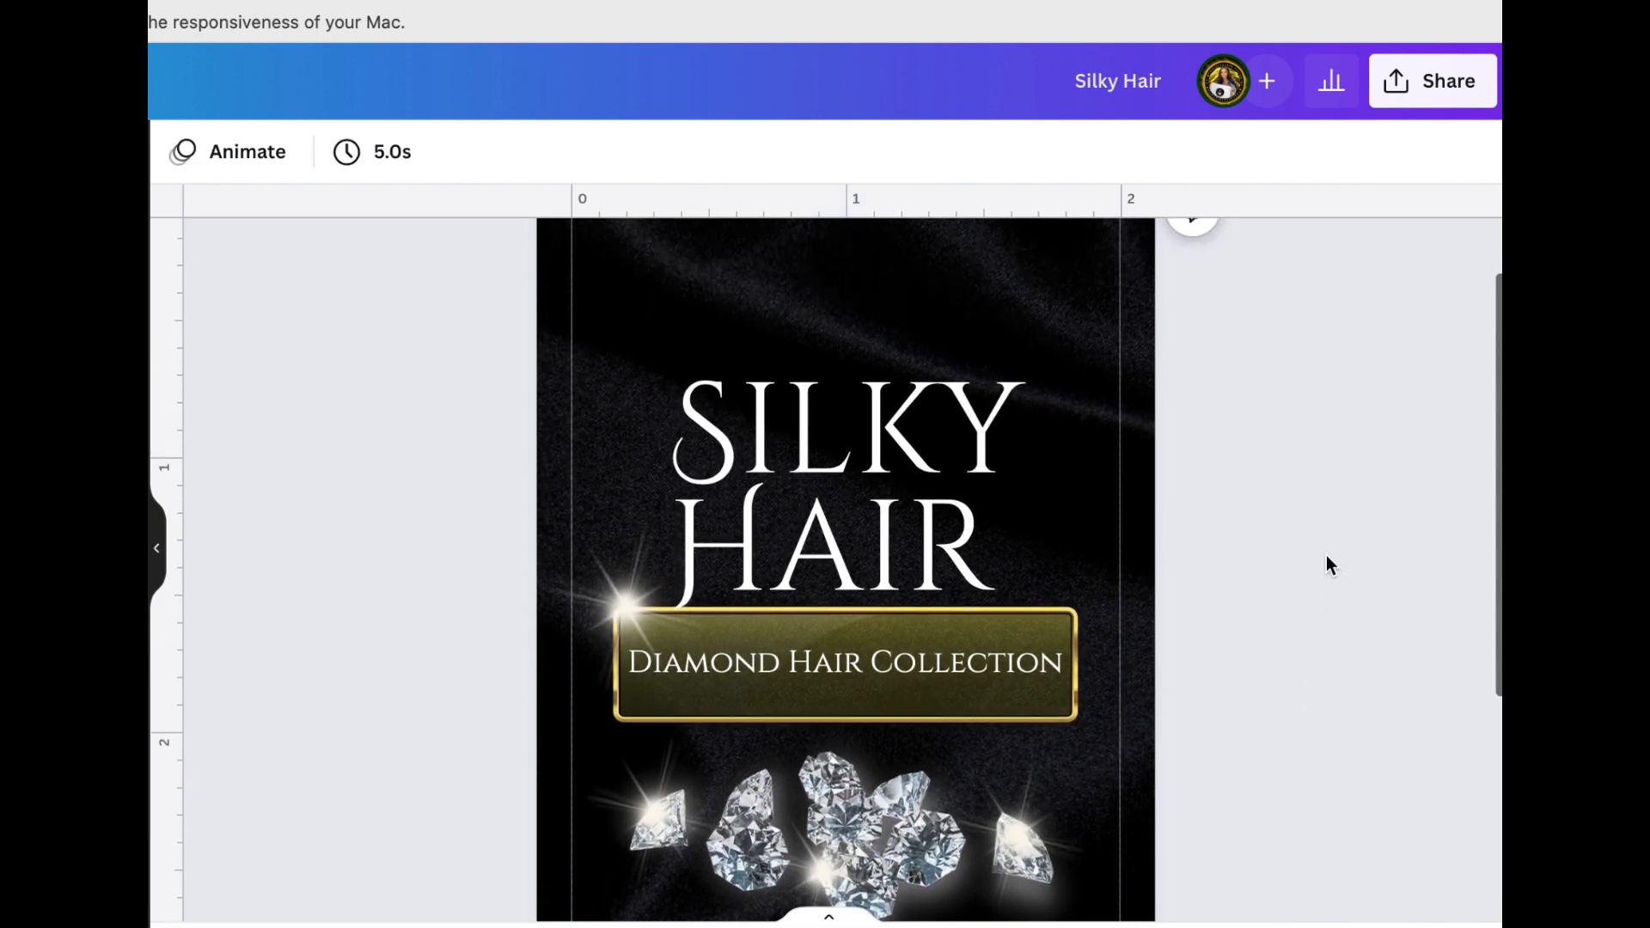
pyautogui.scroll(-2, 1327, 555)
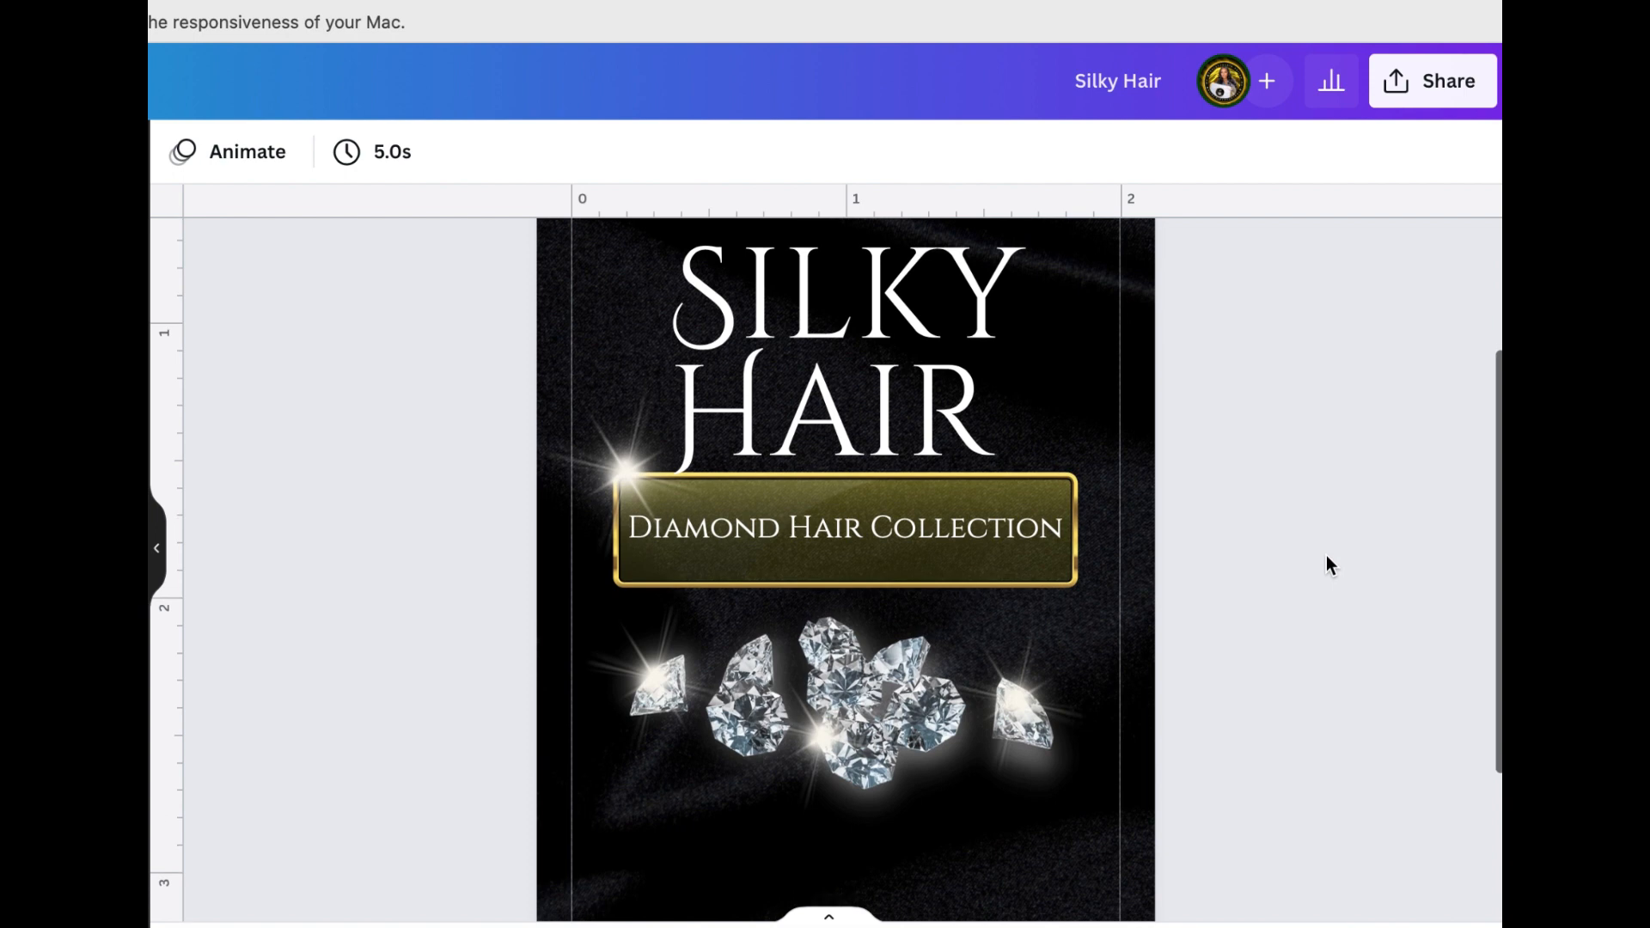
# Duplicate the central cluster's sparkle and place the copy on the gold banner's upper-right corner
pyautogui.click(863, 731)
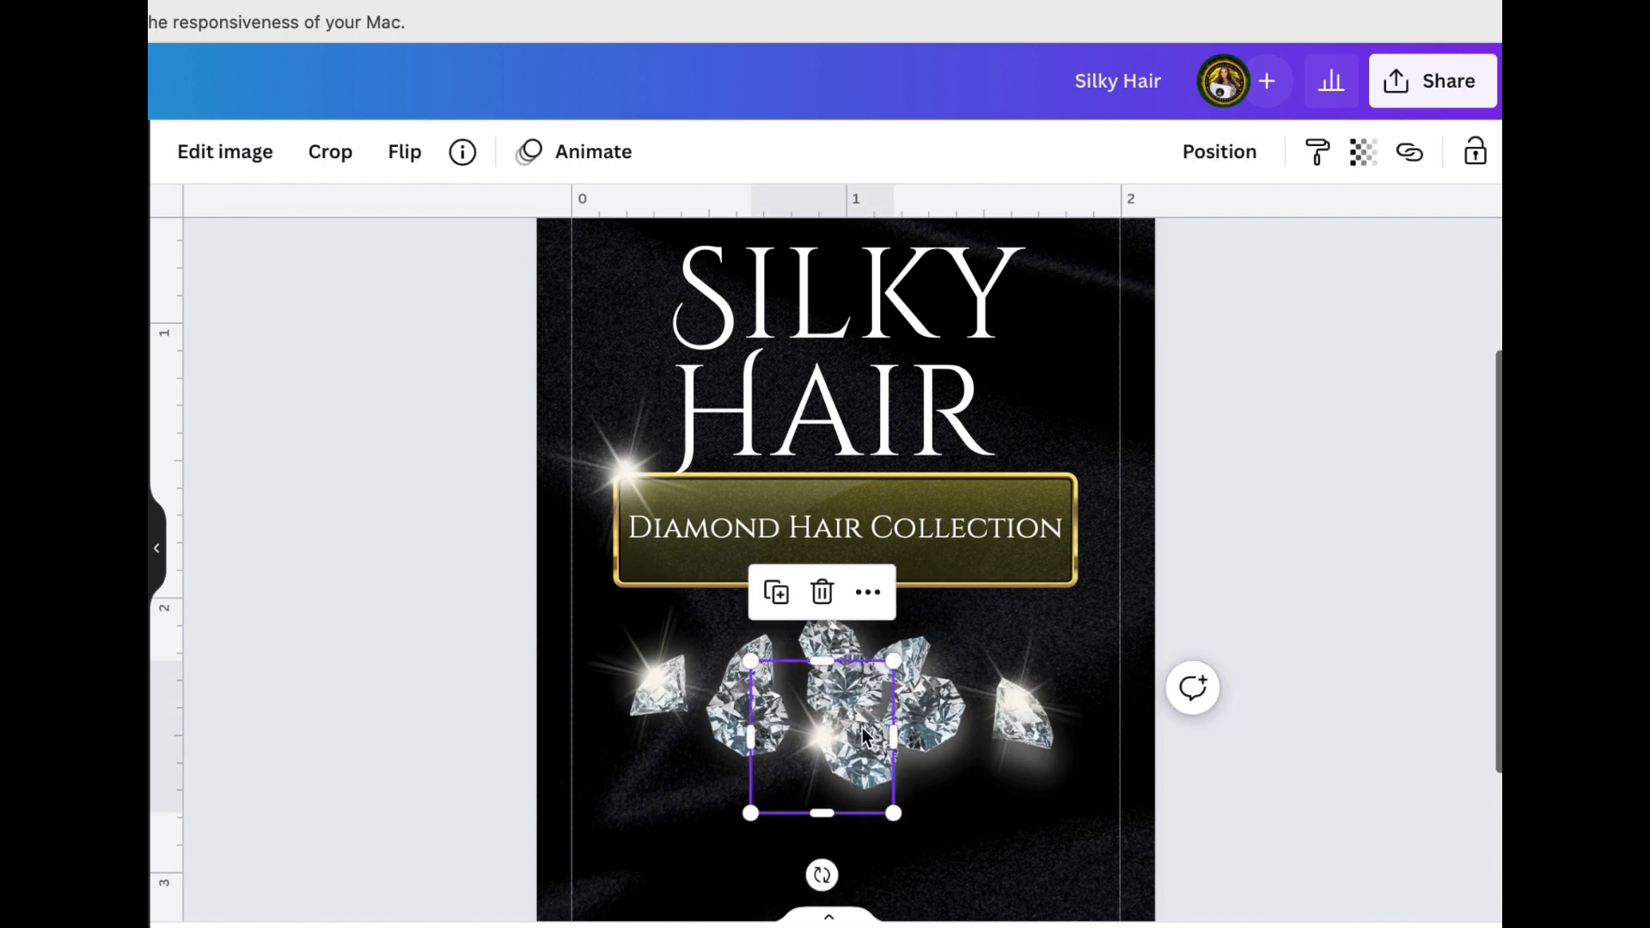
pyautogui.click(776, 592)
pyautogui.moveTo(859, 712); pyautogui.dragTo(1040, 462)
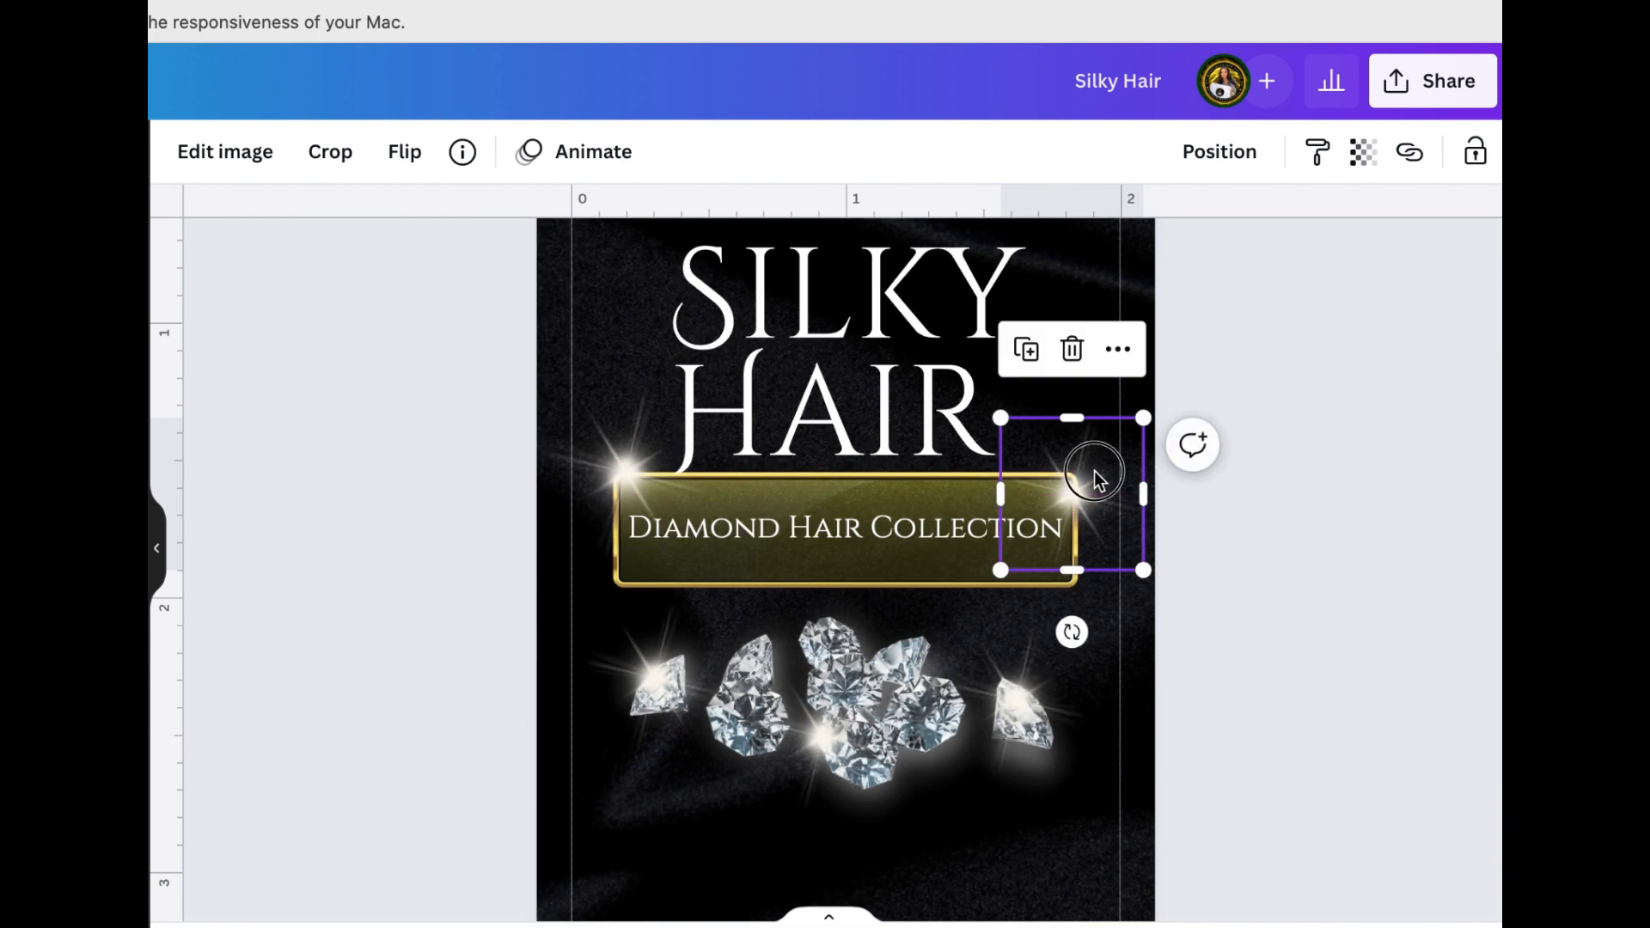
pyautogui.click(1292, 389)
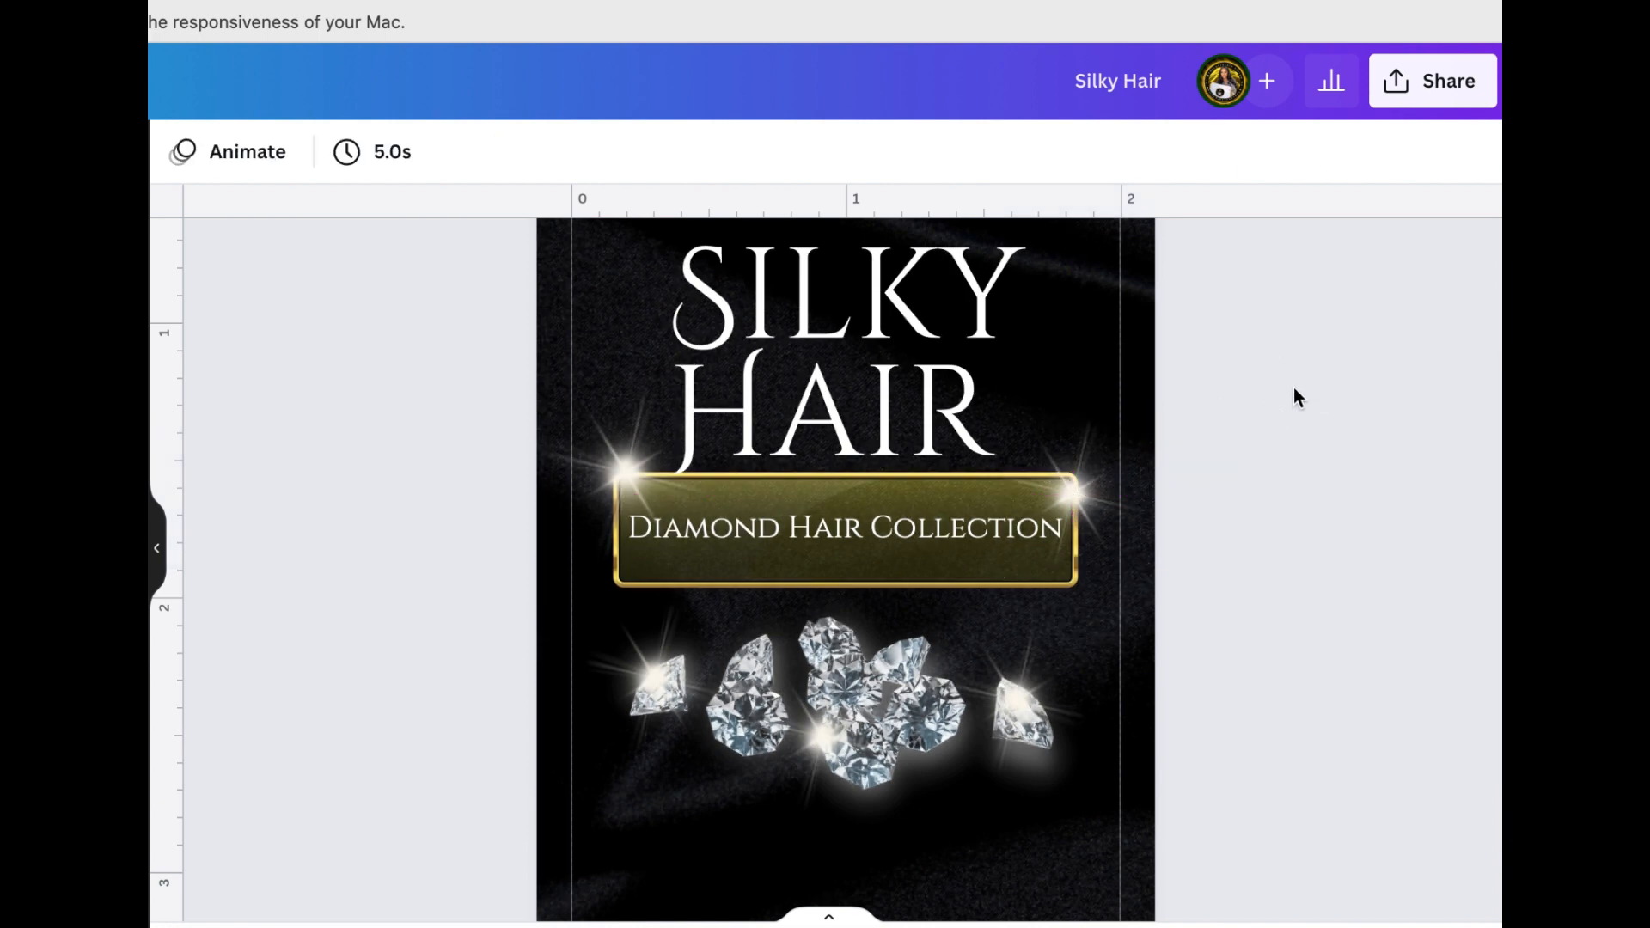
# Add a second page and set the black silk picture as its background
pyautogui.scroll(3, 1293, 389)
pyautogui.scroll(-6, 1298, 397)
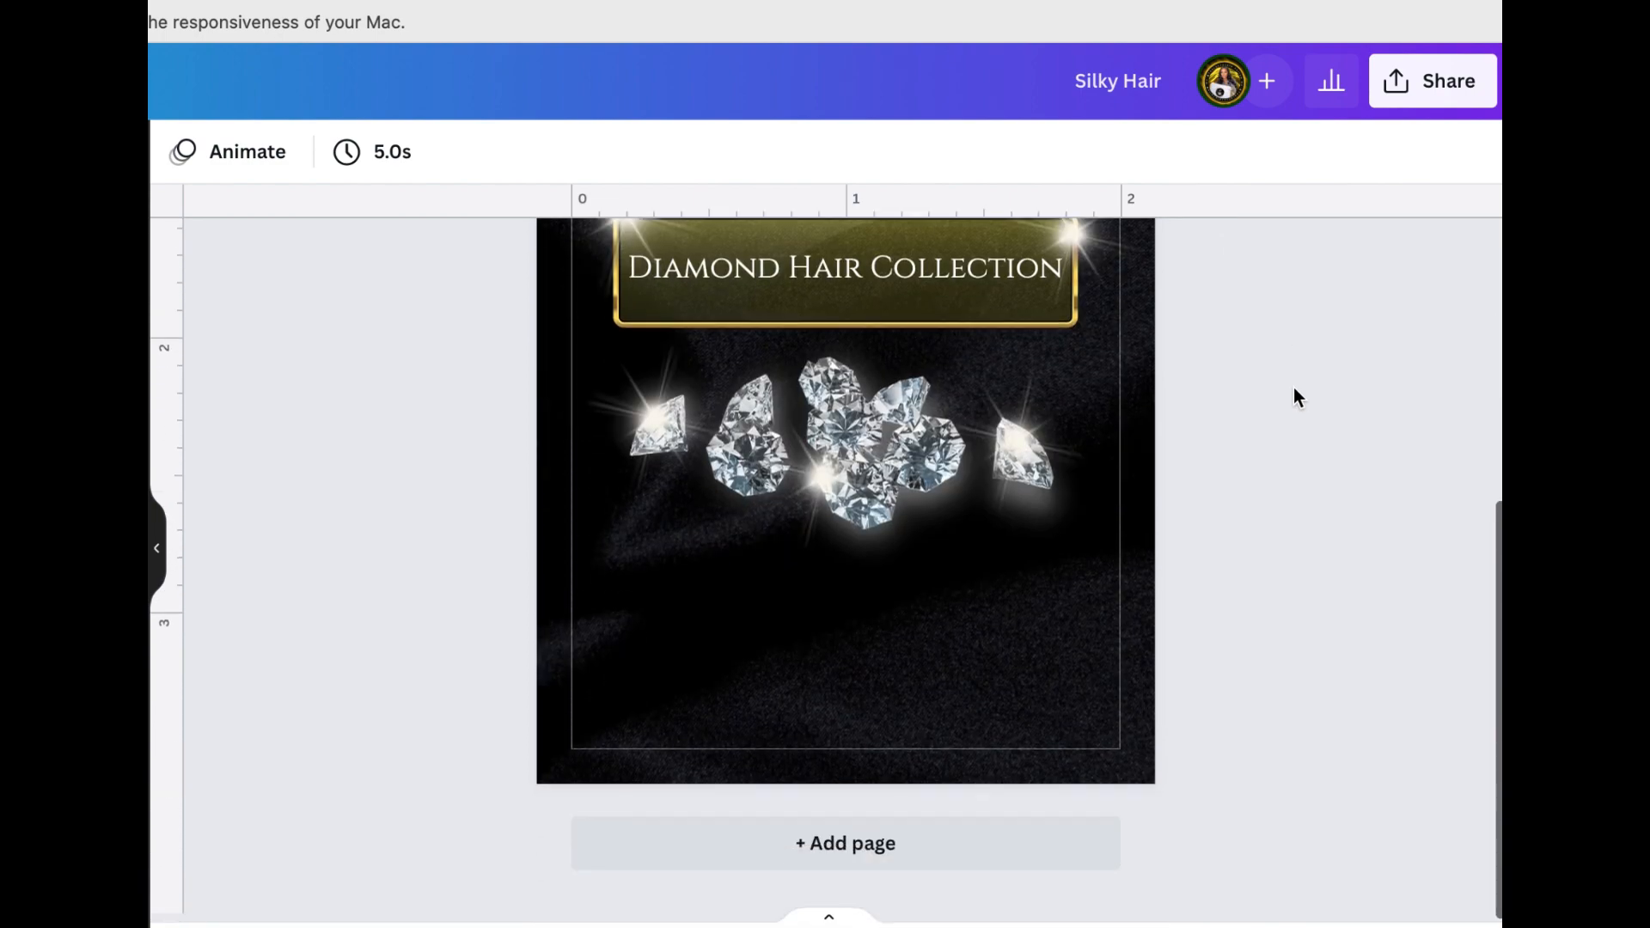
pyautogui.scroll(3, 1298, 397)
pyautogui.scroll(3, 1295, 395)
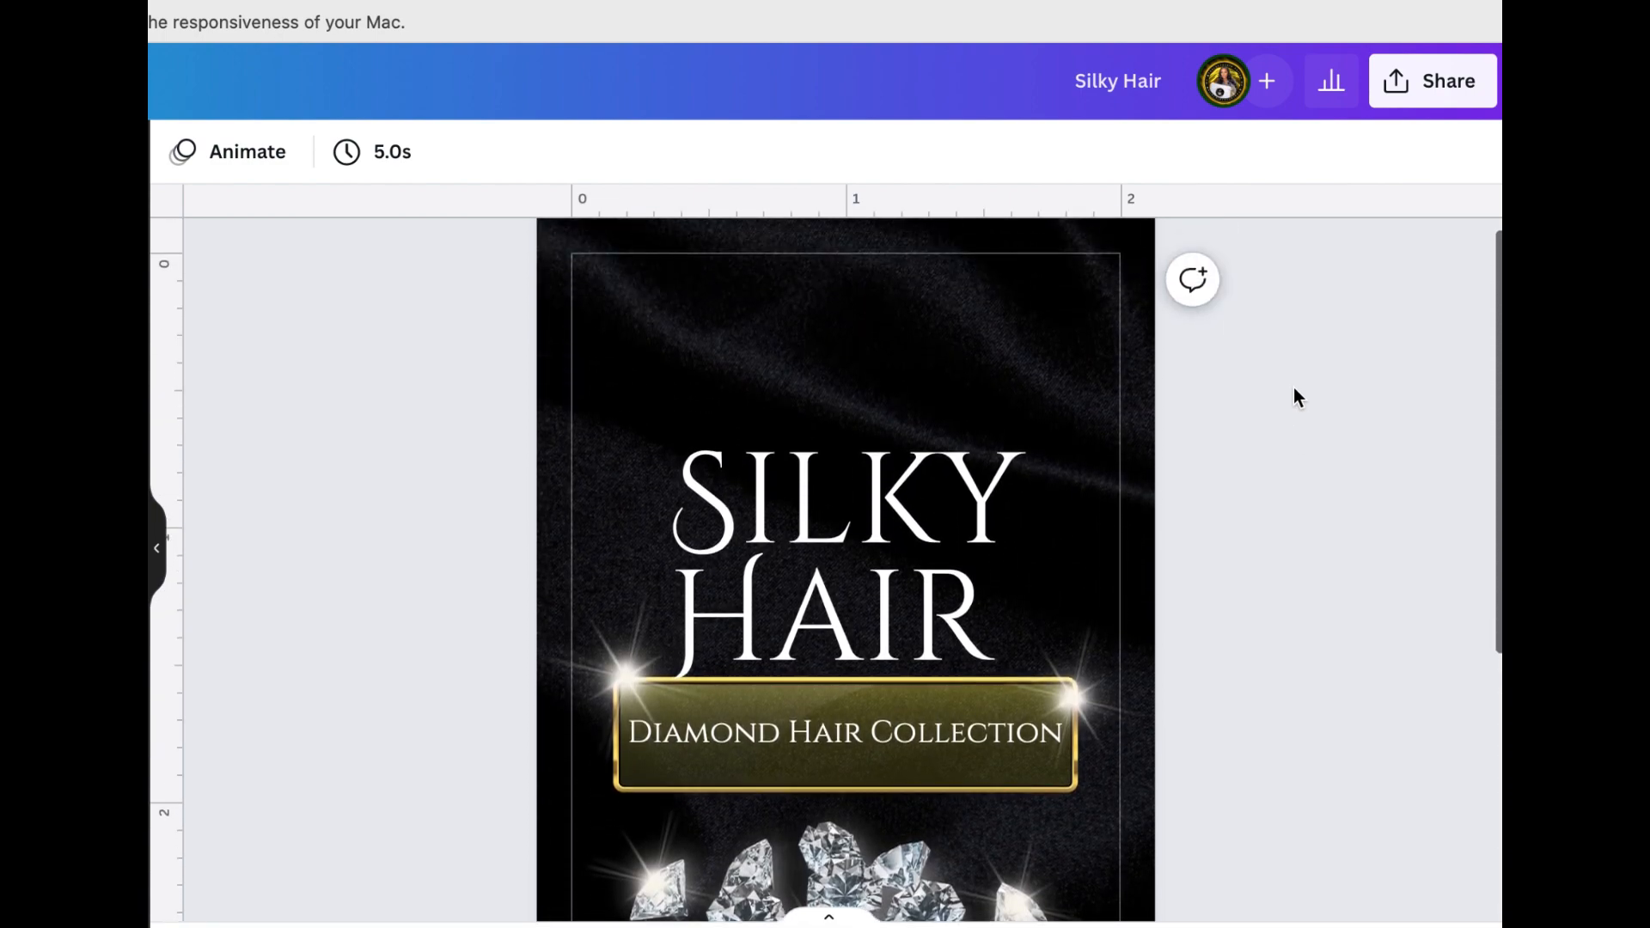
pyautogui.scroll(-3, 1295, 396)
pyautogui.scroll(4, 1295, 395)
pyautogui.scroll(1, 1296, 397)
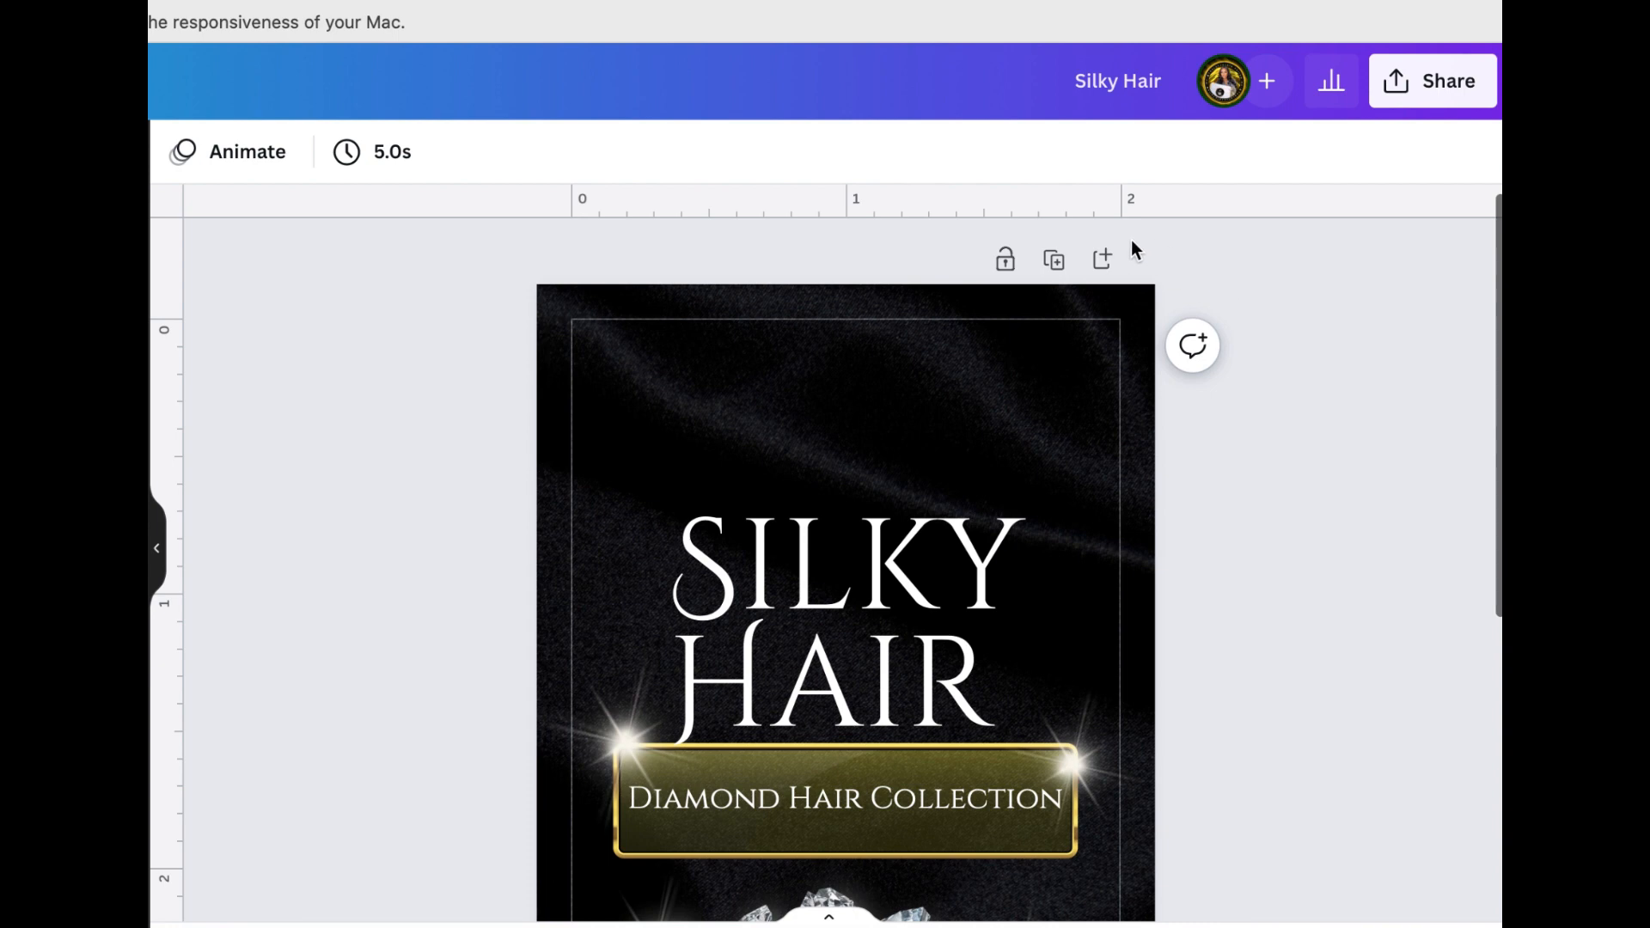
pyautogui.click(1104, 261)
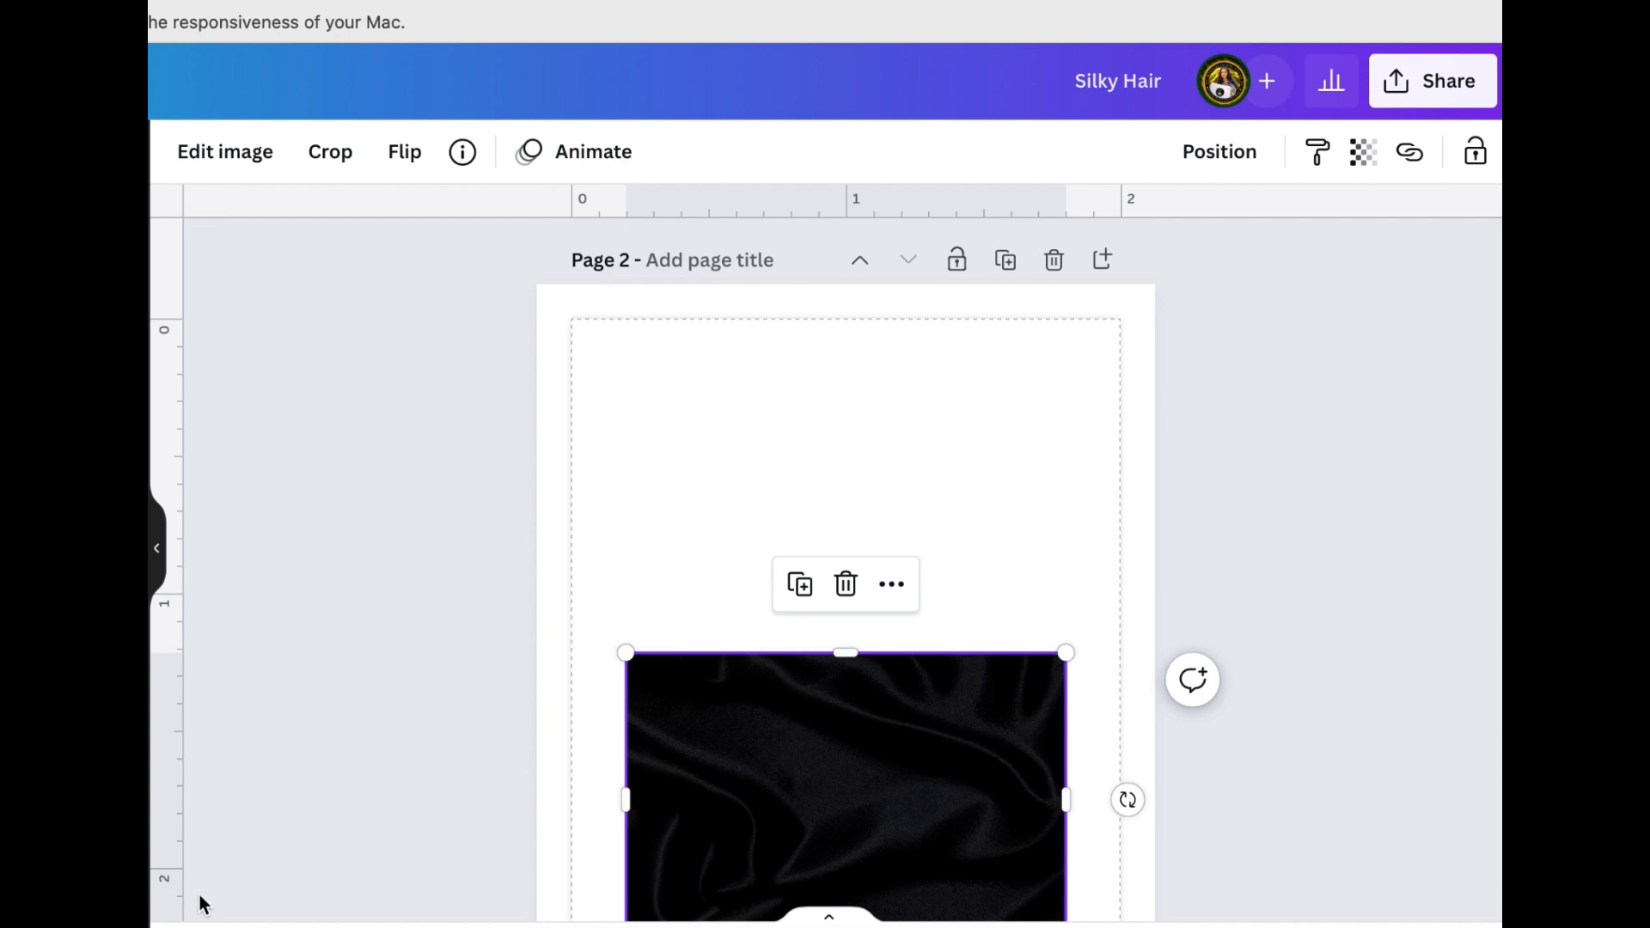
pyautogui.rightClick(755, 830)
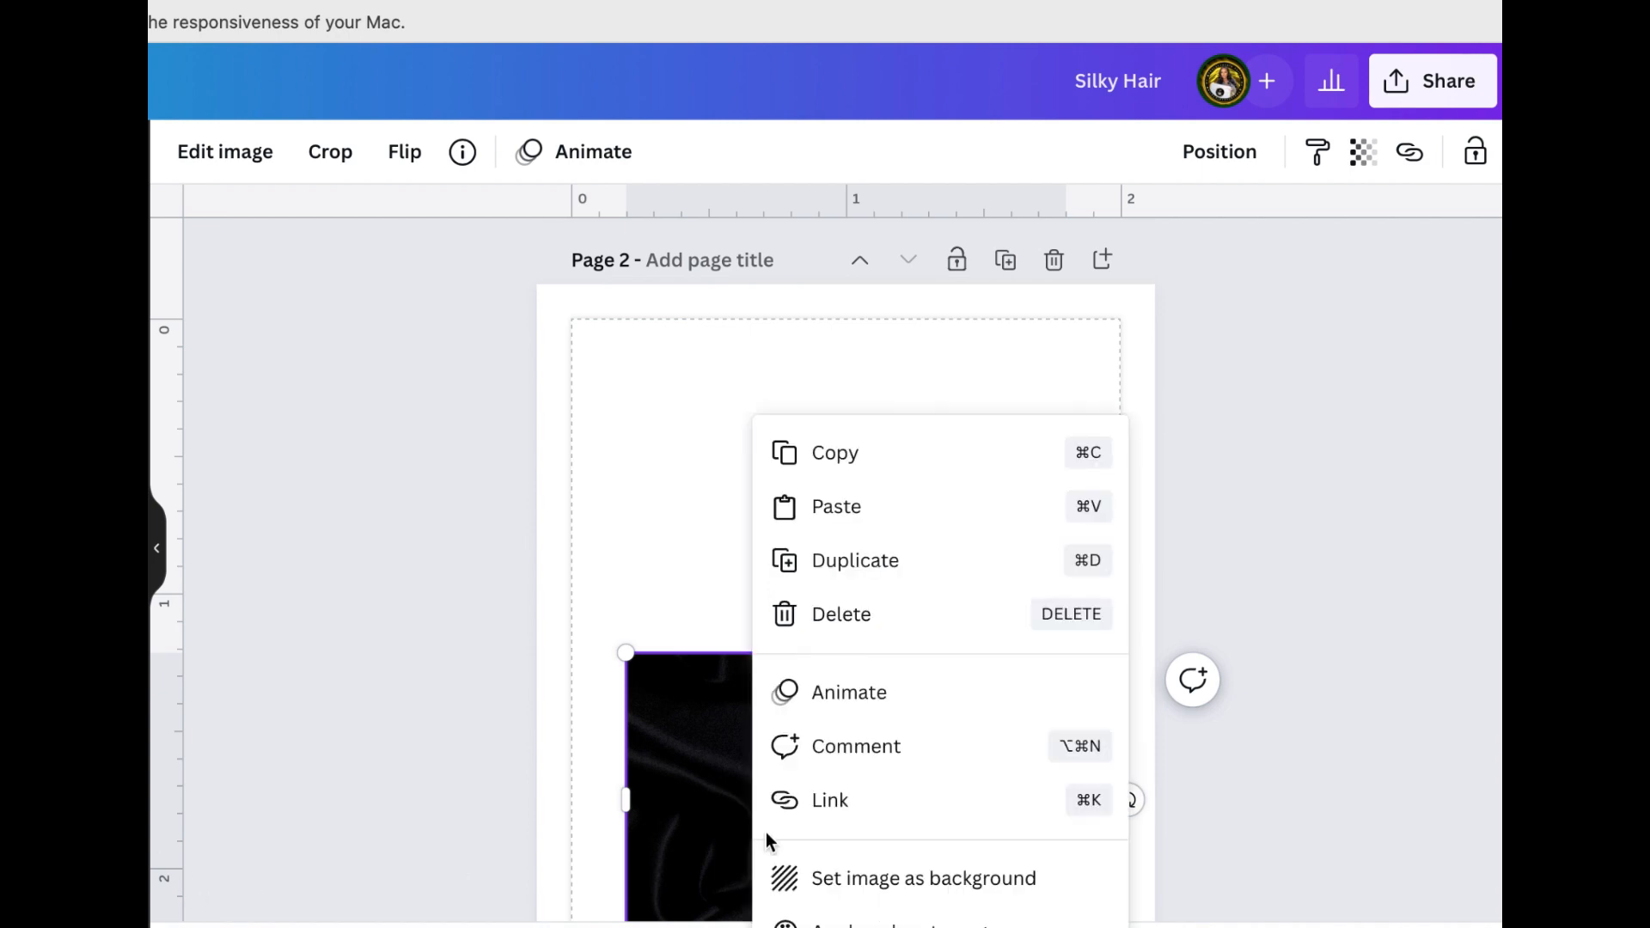
pyautogui.click(851, 898)
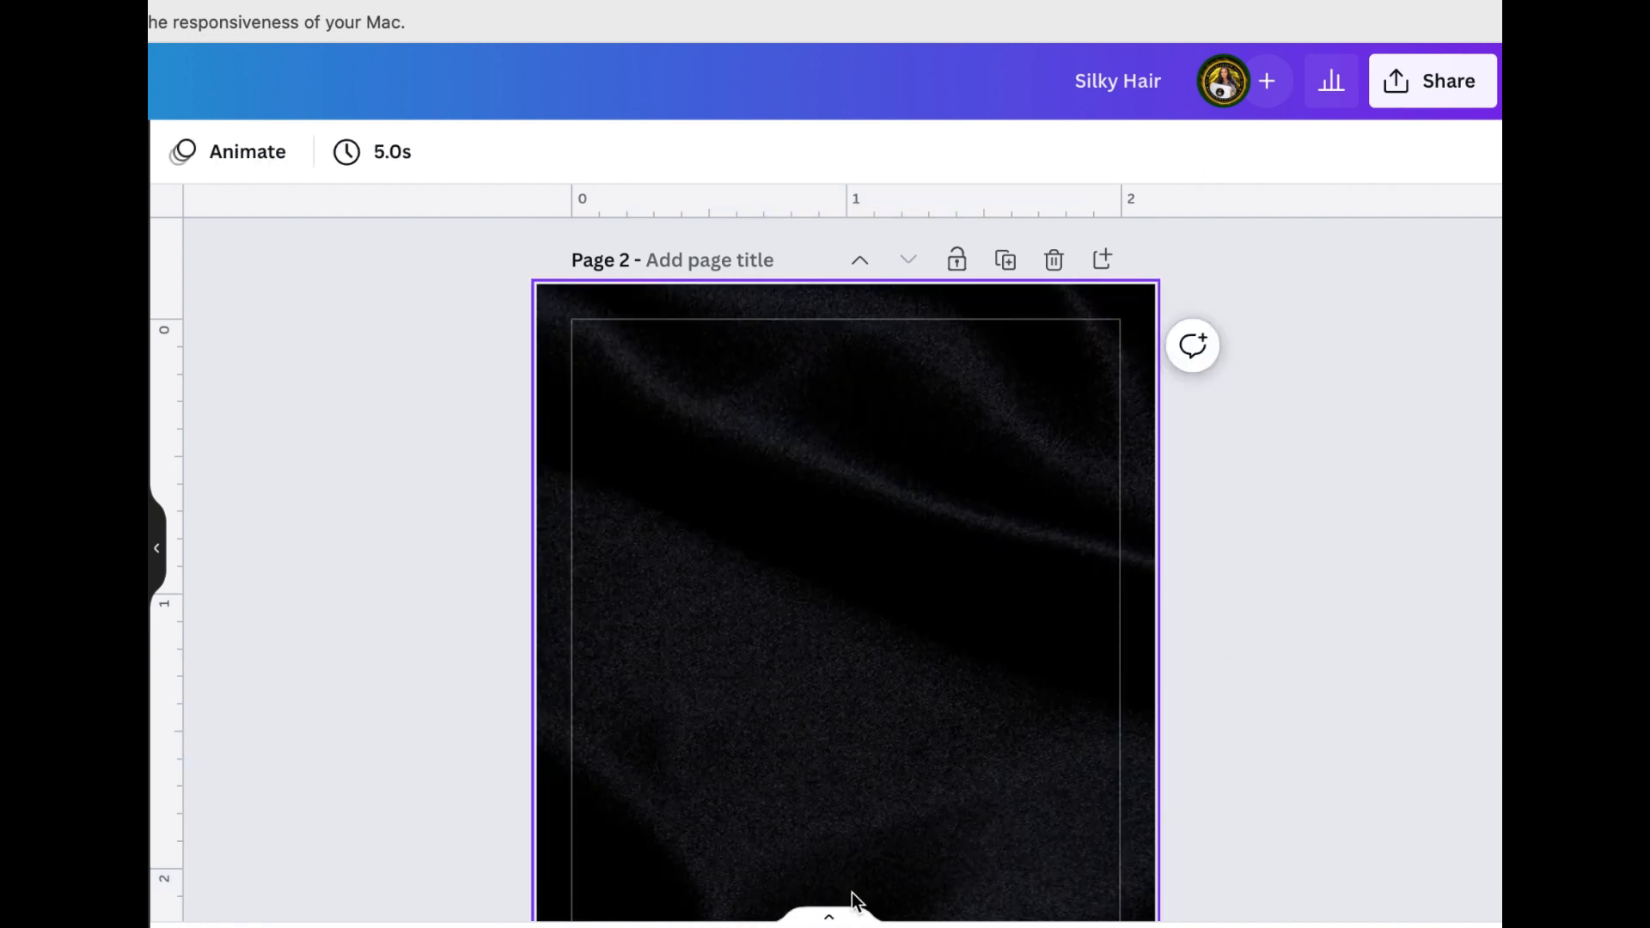
# Add a white Length heading in Cinzel, size 12, centered in the upper part of page 2
pyautogui.scroll(-1, 851, 898)
pyautogui.write('tLength')
pyautogui.click(277, 153)
pyautogui.scroll(1, 602, 533)
pyautogui.moveTo(870, 707)
pyautogui.mouseDown()
pyautogui.moveTo(867, 498)
pyautogui.moveTo(846, 714)
pyautogui.mouseUp()
# Duplicate the Length heading below the original and change the copy's text to texture
pyautogui.press('super+d')
pyautogui.moveTo(913, 624); pyautogui.dragTo(1021, 624)
pyautogui.press('Delete')
pyautogui.moveTo(900, 714)
pyautogui.mouseDown()
pyautogui.moveTo(870, 524)
pyautogui.moveTo(882, 717)
pyautogui.mouseUp()
pyautogui.press('super+d')
pyautogui.moveTo(948, 628); pyautogui.dragTo(766, 628)
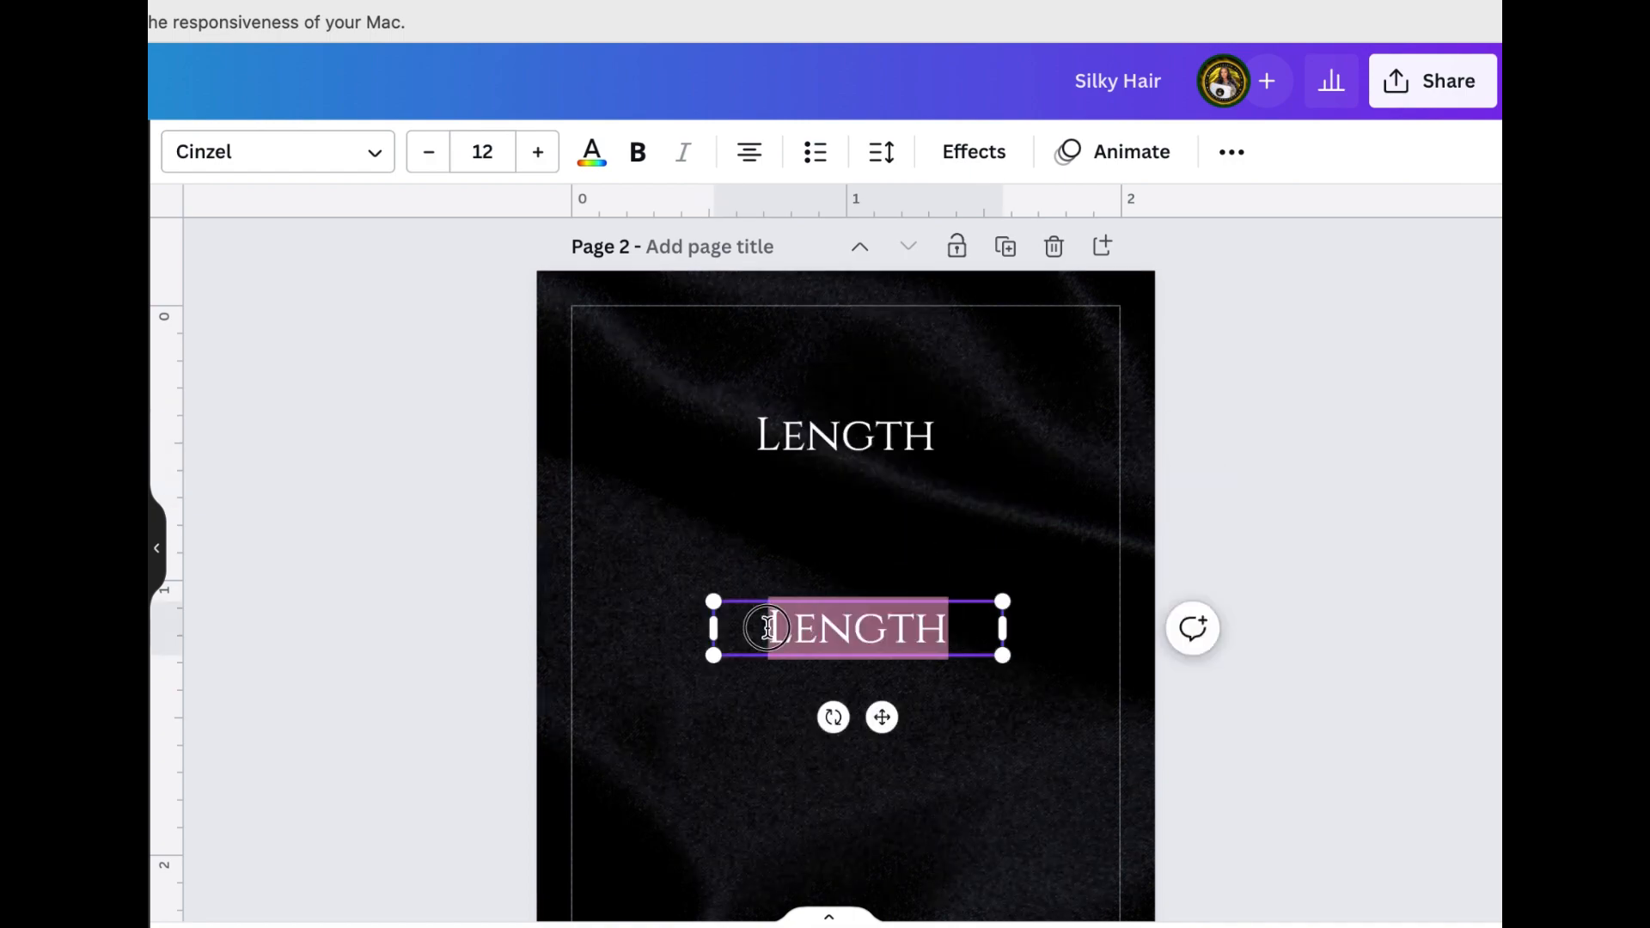
pyautogui.write('texture')
pyautogui.scroll(-2, 767, 628)
# Duplicate the texture heading farther down the page and change the copy's text to product
pyautogui.press('super+d')
pyautogui.moveTo(916, 613); pyautogui.dragTo(870, 838)
pyautogui.write('p')
pyautogui.press('BackSpace')
pyautogui.press('BackSpace')
pyautogui.press('BackSpace')
pyautogui.press('BackSpace')
pyautogui.press('BackSpace')
pyautogui.press('BackSpace')
pyautogui.press('BackSpace')
pyautogui.press('BackSpace')
pyautogui.write('prod')
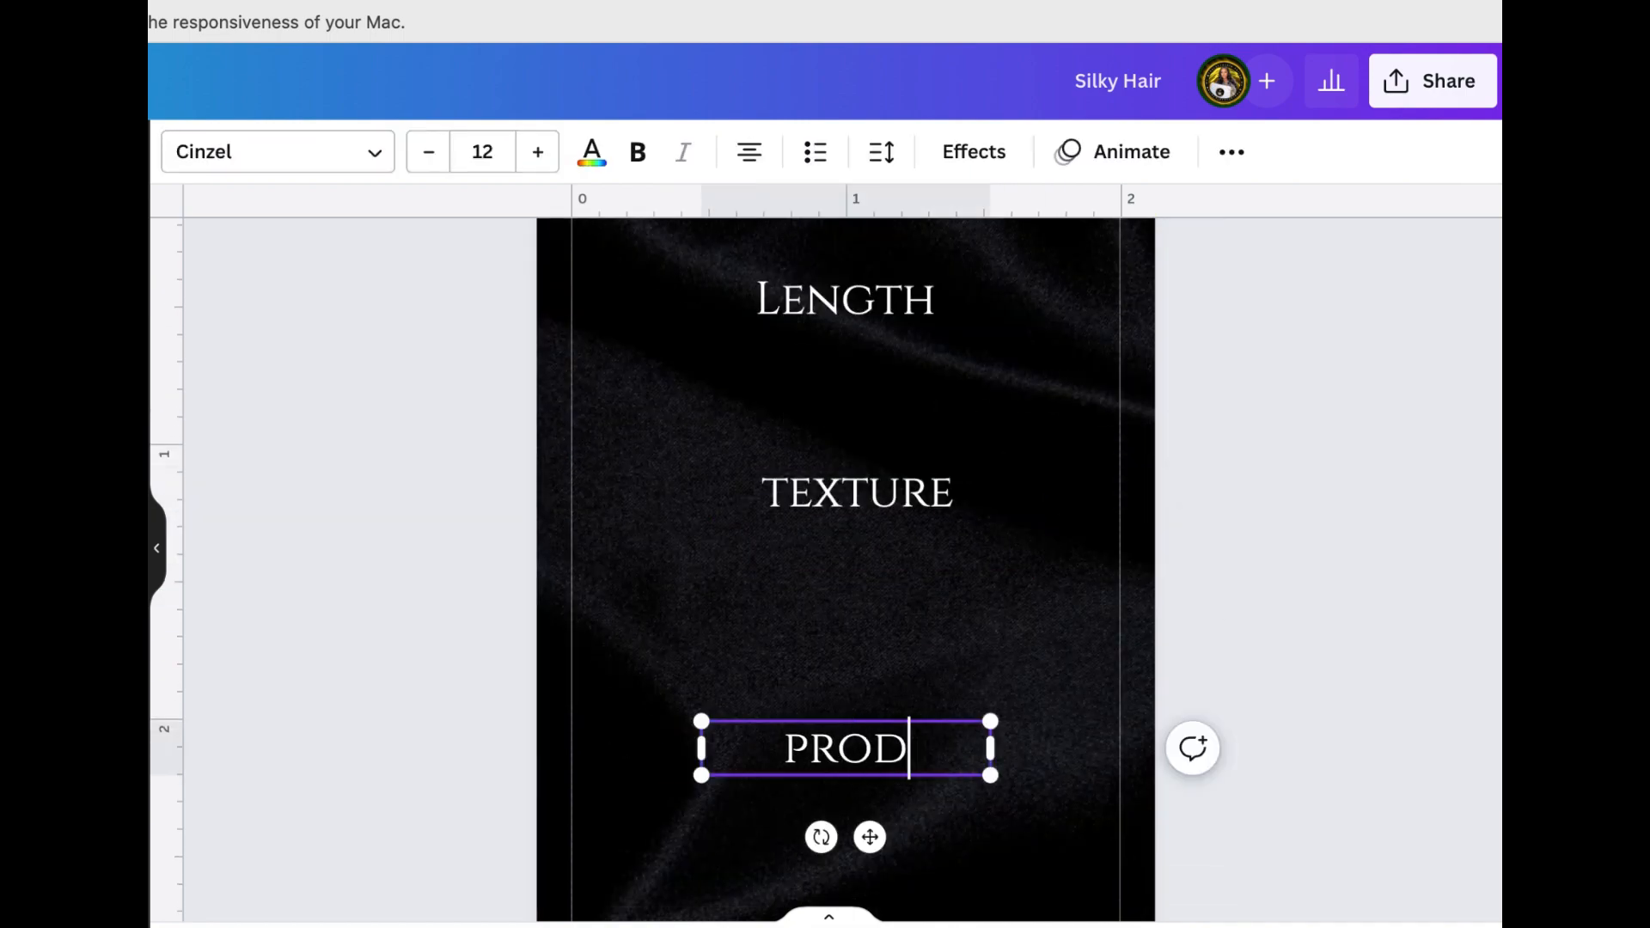
pyautogui.write('uct')
# Spread the headings down page 2, moving product toward the lower edge and texture lower, all centered
pyautogui.scroll(-4, 847, 550)
pyautogui.scroll(4, 846, 550)
pyautogui.moveTo(850, 425); pyautogui.dragTo(851, 439)
pyautogui.scroll(-2, 846, 550)
pyautogui.moveTo(843, 578); pyautogui.dragTo(842, 716)
pyautogui.moveTo(854, 403); pyautogui.dragTo(846, 473)
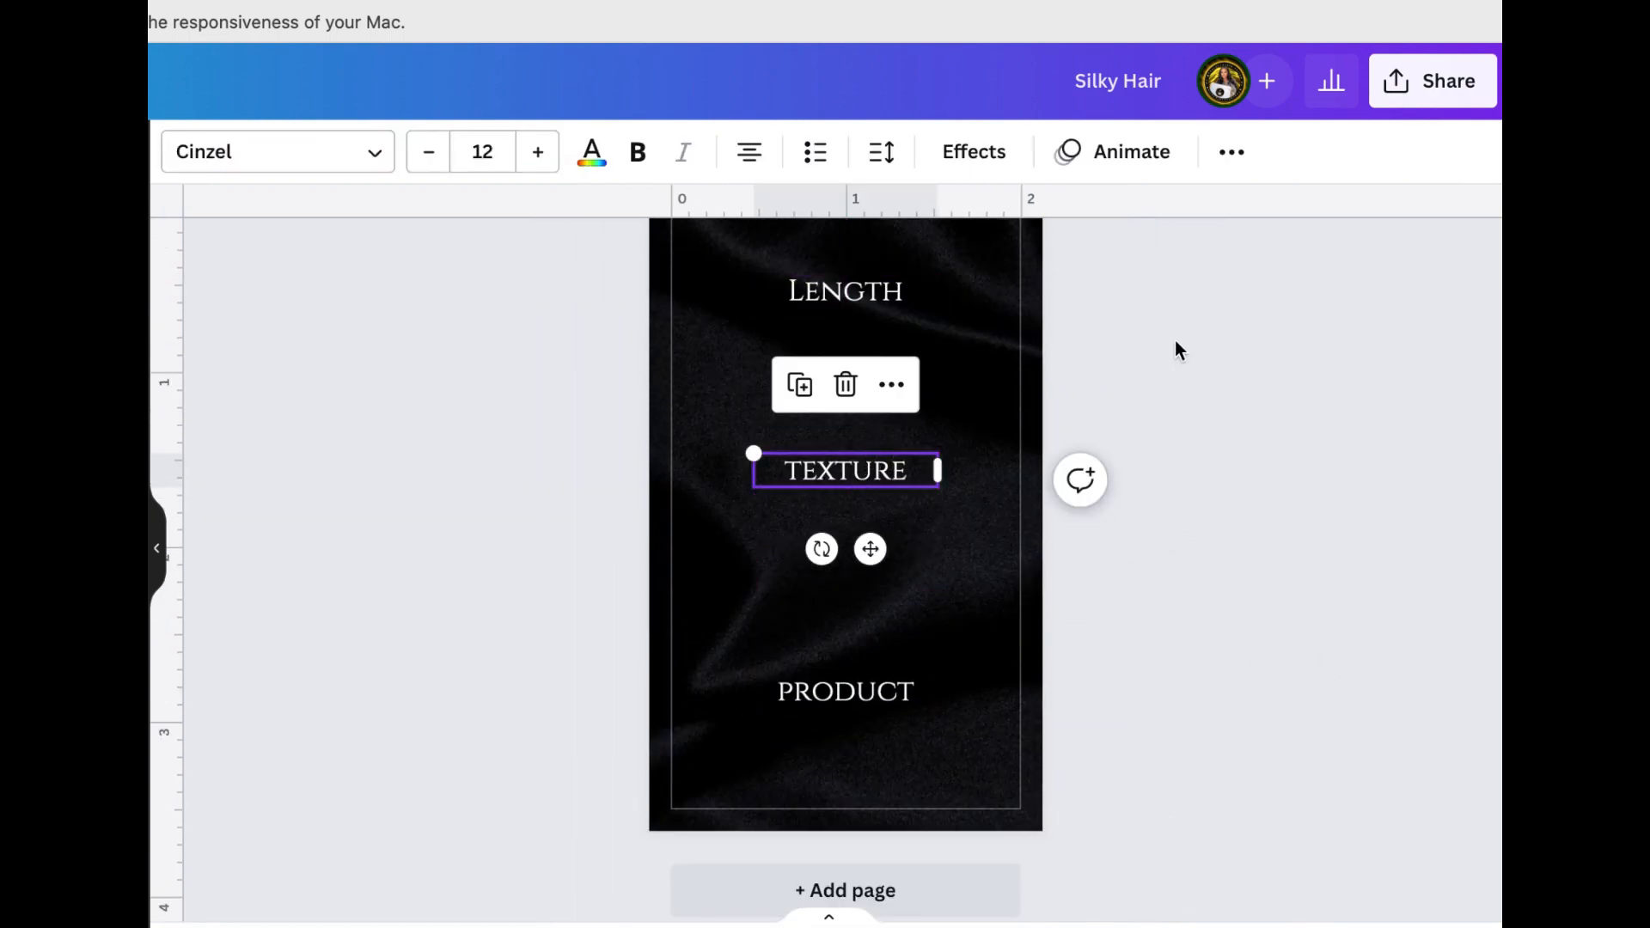
# Paste the gold-bordered banner under the Length heading and duplicate it under the texture and product headings
pyautogui.scroll(1, 1178, 351)
pyautogui.press('super+v')
pyautogui.moveTo(814, 567); pyautogui.dragTo(821, 409)
pyautogui.press('super+d')
pyautogui.moveTo(903, 533); pyautogui.dragTo(855, 616)
pyautogui.press('super+d')
pyautogui.scroll(-1, 872, 765)
pyautogui.moveTo(920, 662)
pyautogui.mouseDown()
pyautogui.moveTo(921, 689)
pyautogui.moveTo(920, 661)
pyautogui.mouseUp()
# Move the texture and product headings up together with their banners to tighten the gaps between the three sections
pyautogui.scroll(1, 899, 593)
pyautogui.moveTo(858, 460); pyautogui.dragTo(858, 440)
pyautogui.moveTo(877, 520); pyautogui.dragTo(877, 495)
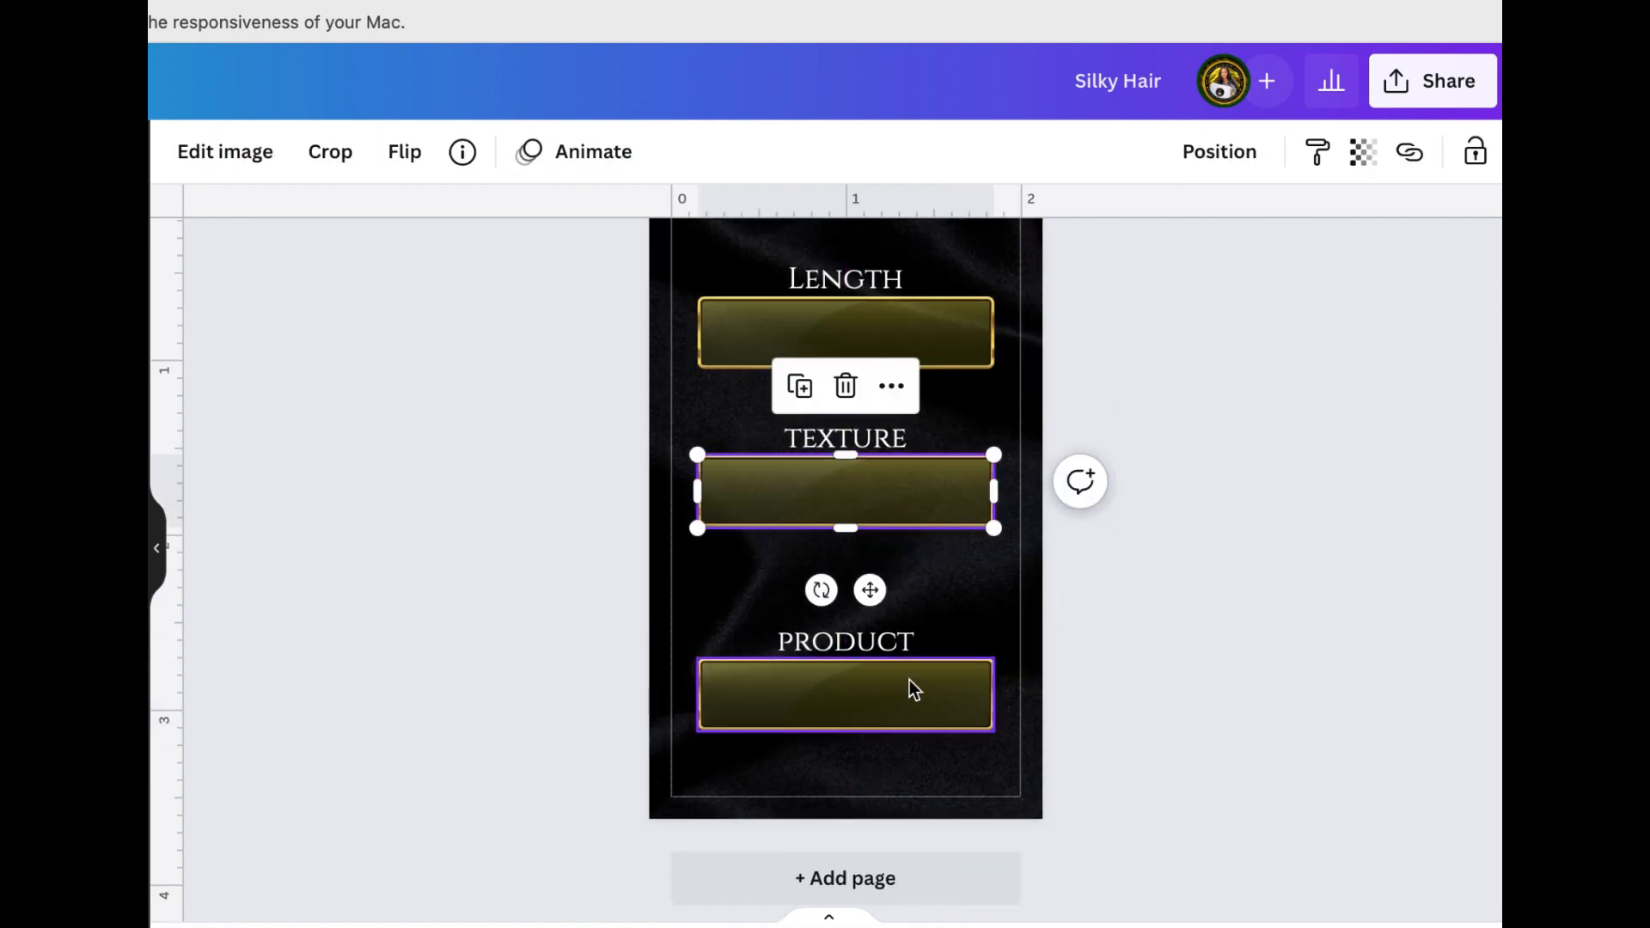
pyautogui.moveTo(851, 642); pyautogui.dragTo(851, 575)
pyautogui.moveTo(883, 701); pyautogui.dragTo(883, 634)
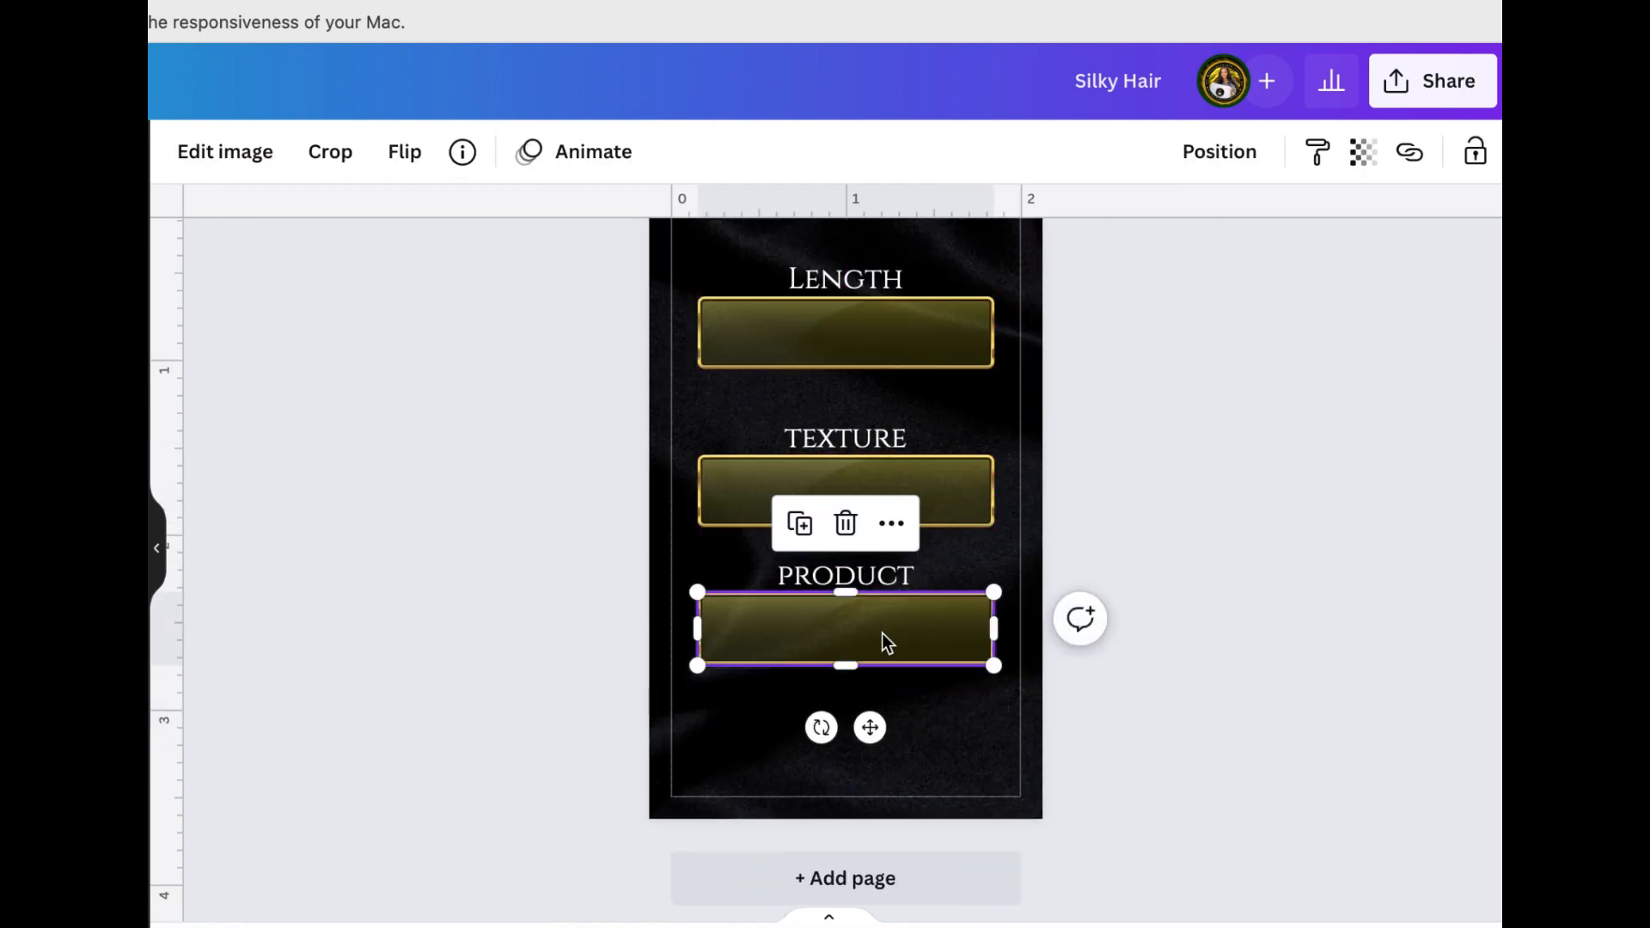
pyautogui.click(1169, 458)
pyautogui.scroll(1, 1169, 459)
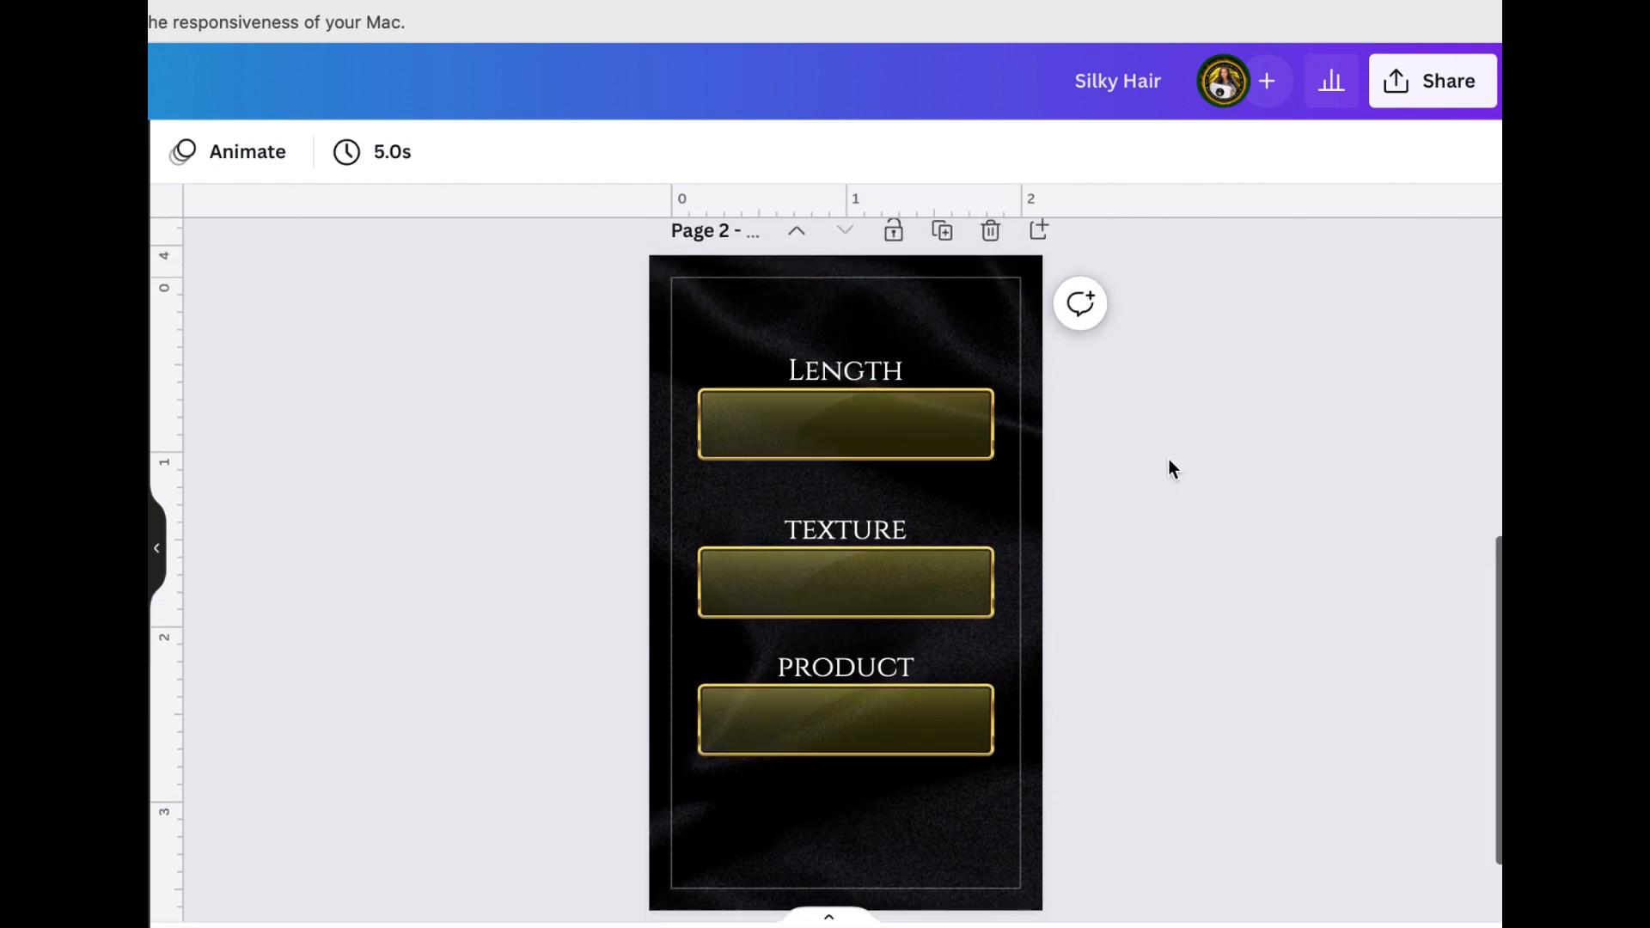
# Select the Length, texture and product headings and space them evenly in the vertical direction
pyautogui.click(872, 361)
pyautogui.click(872, 360)
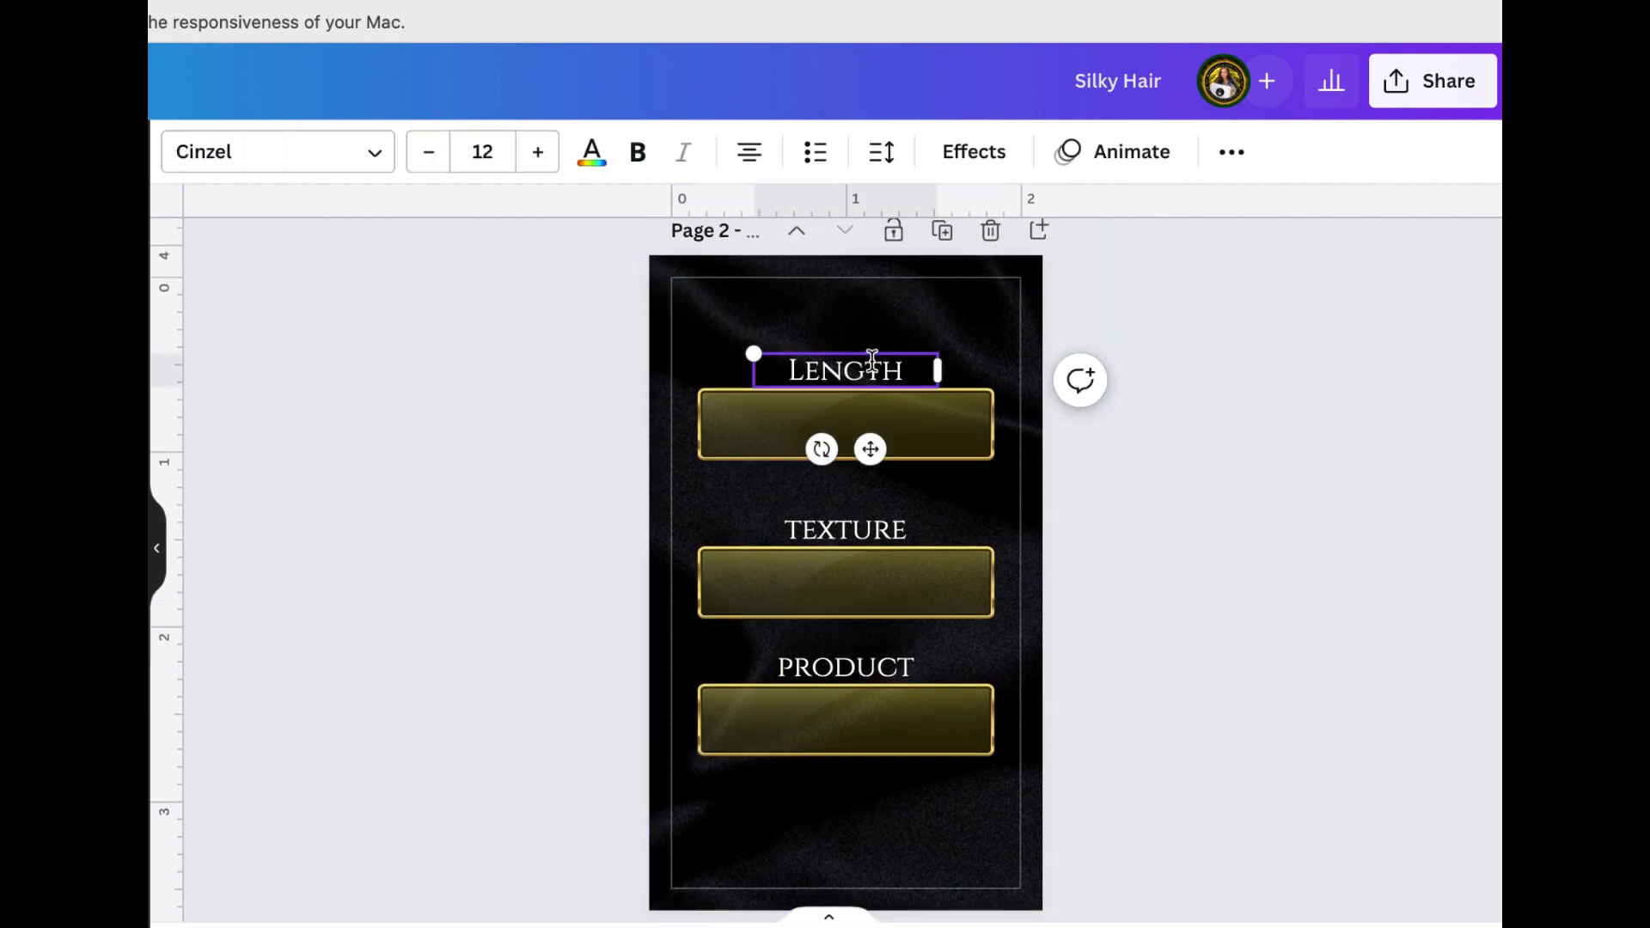
pyautogui.keyDown('shift'); pyautogui.click(843, 535); pyautogui.keyUp('shift')
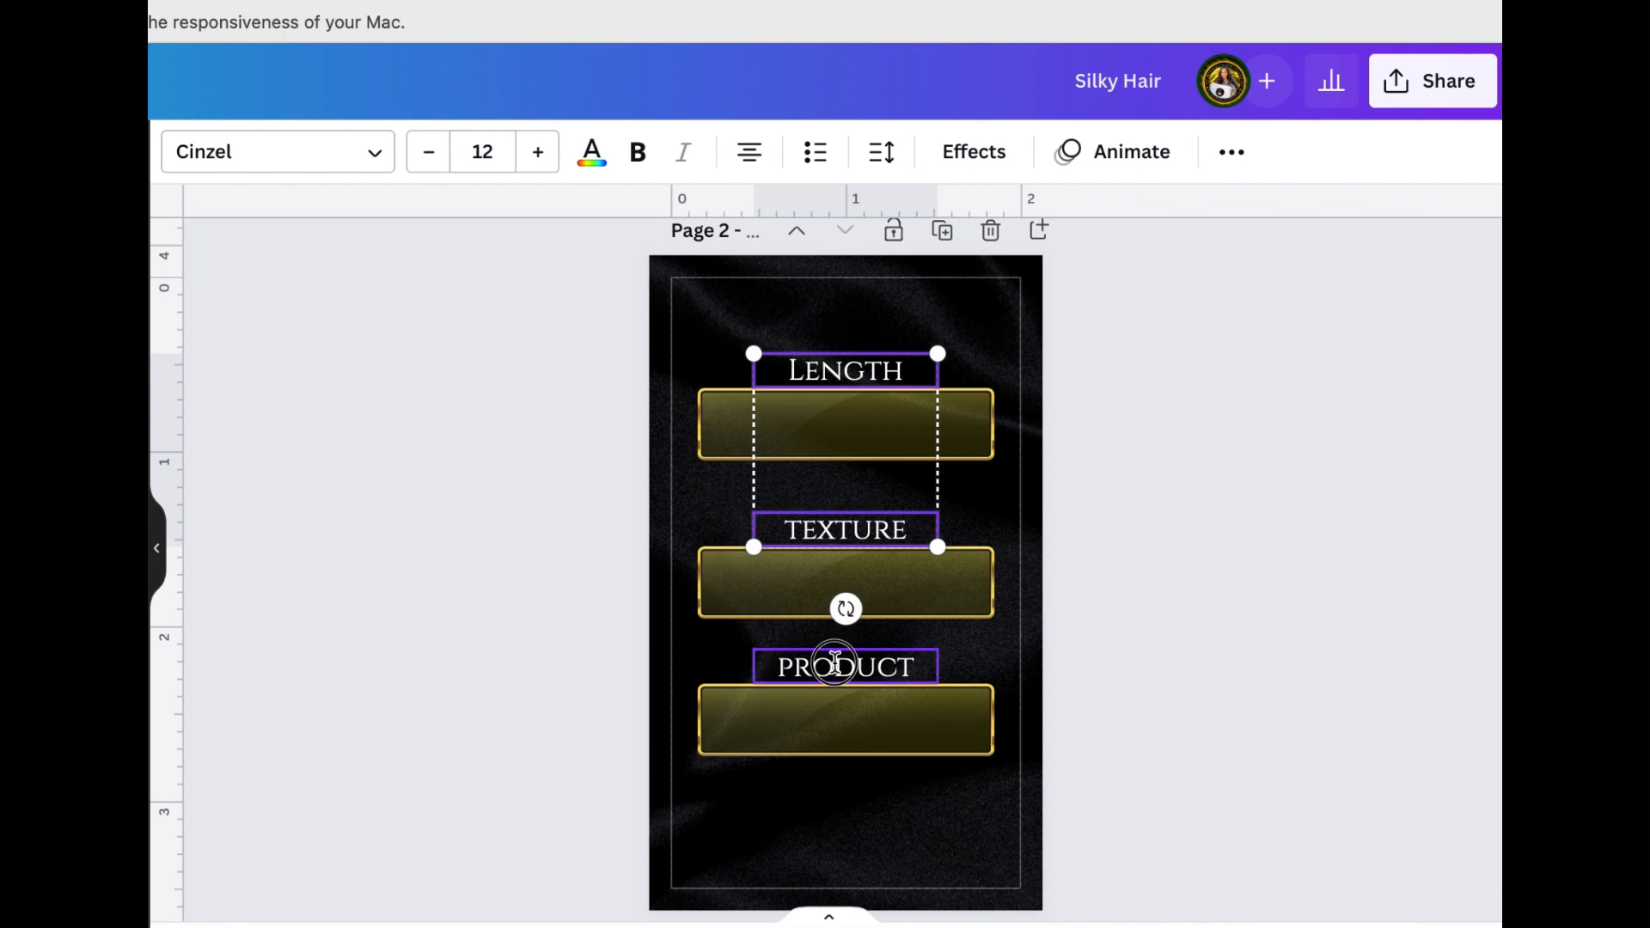
pyautogui.keyDown('shift'); pyautogui.click(834, 663); pyautogui.keyUp('shift')
pyautogui.click(1232, 153)
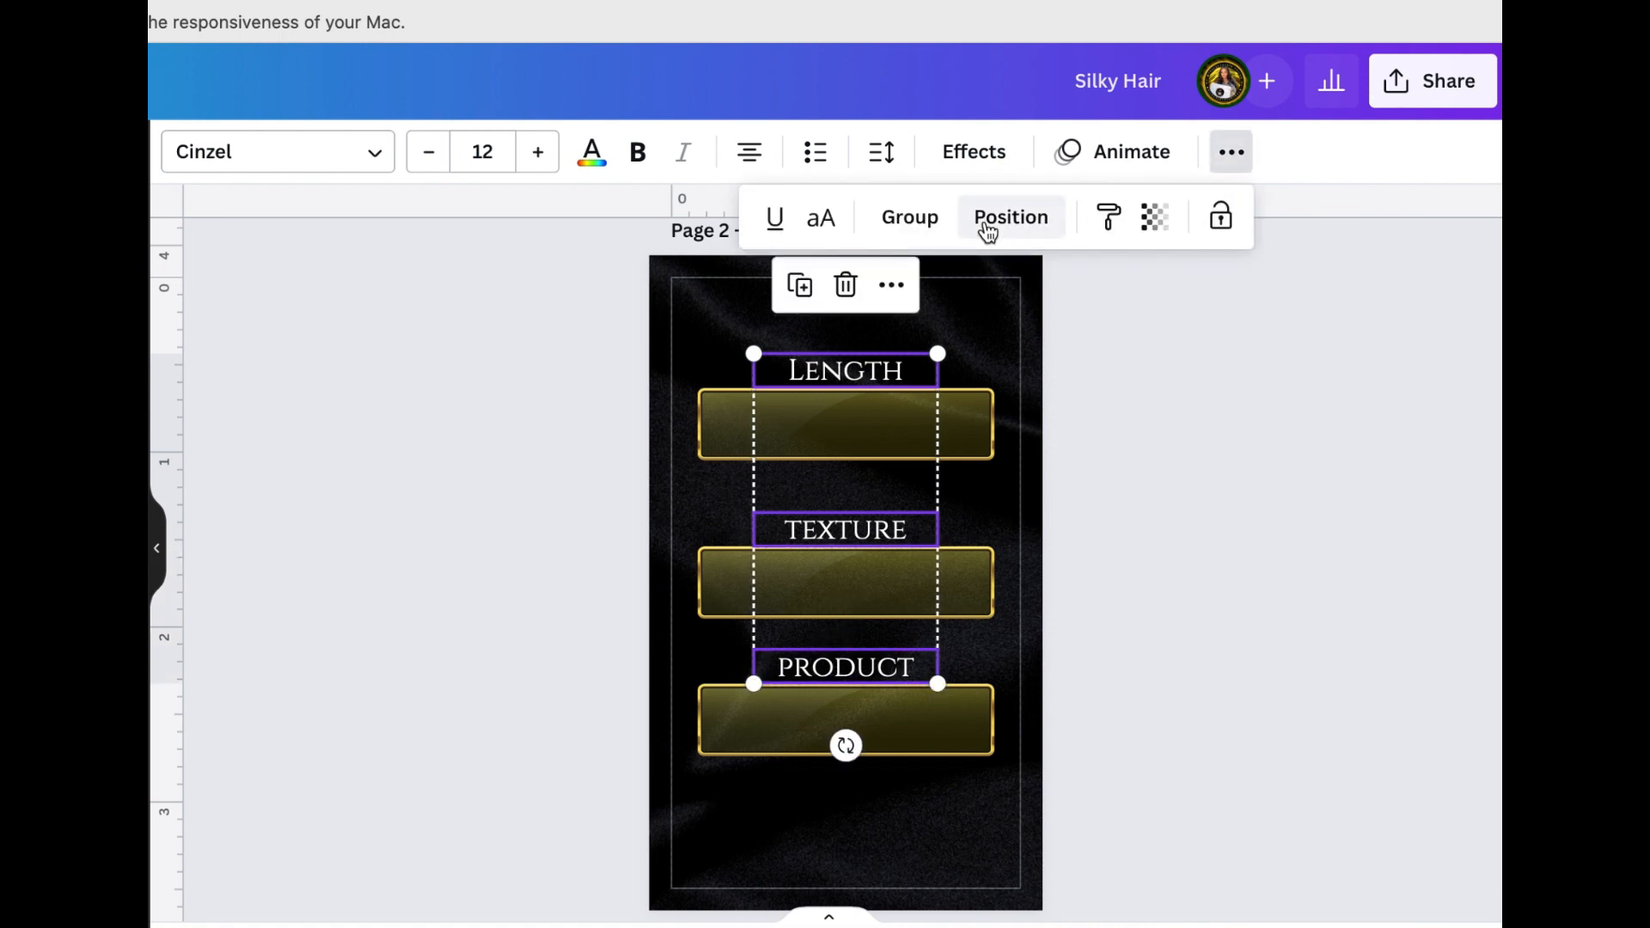
pyautogui.click(1006, 220)
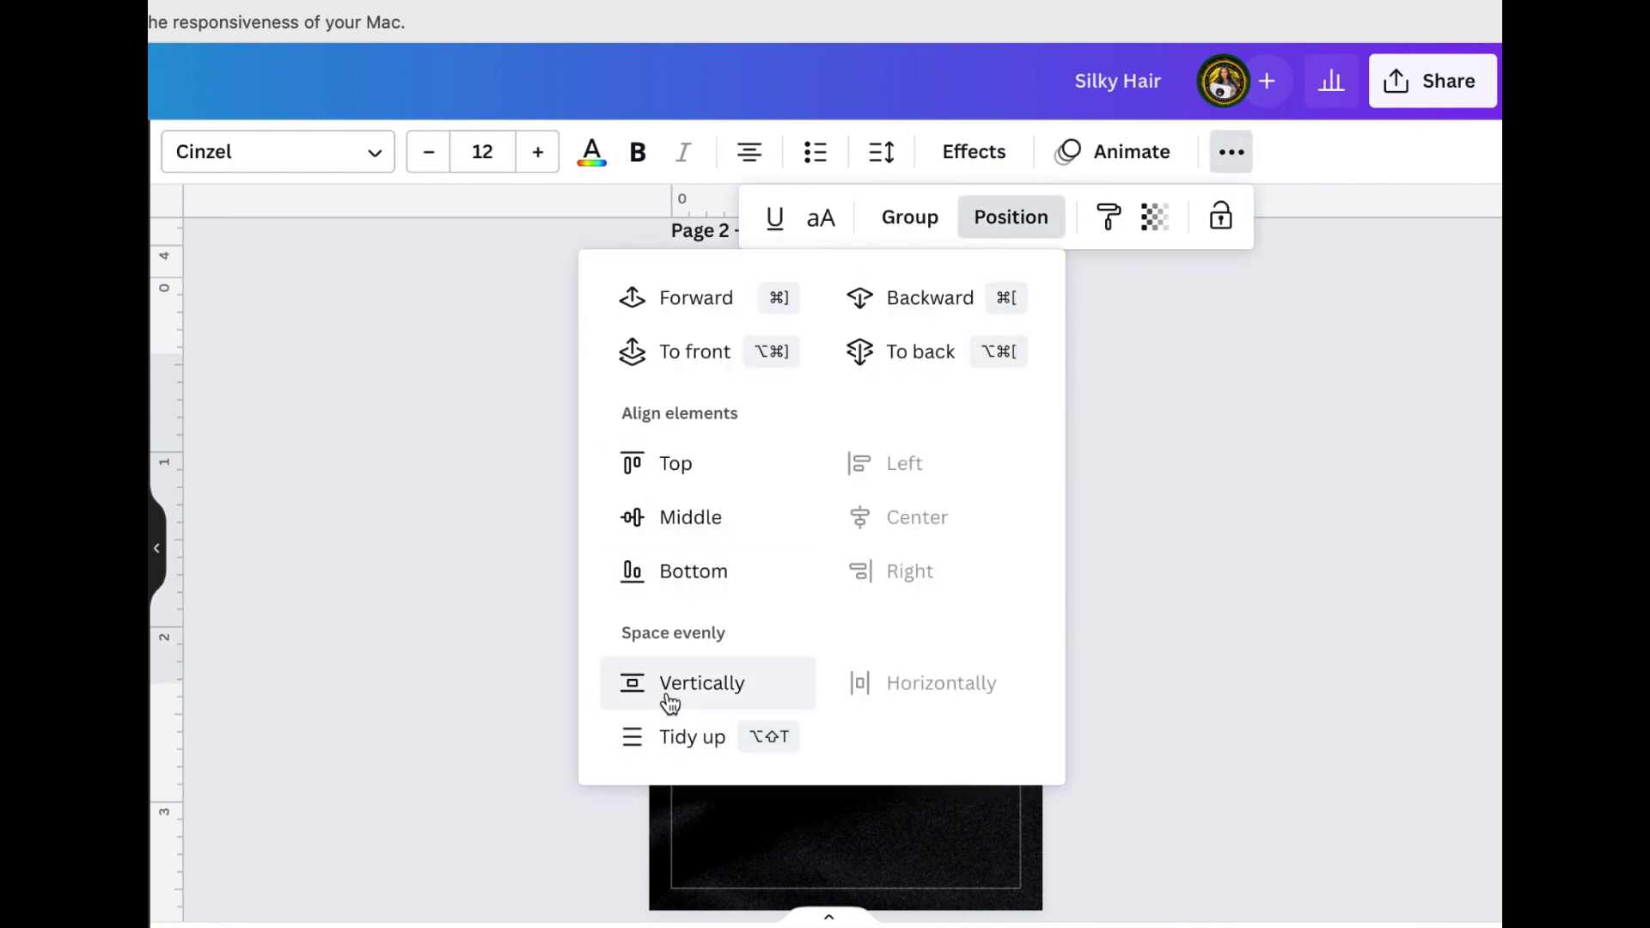
pyautogui.click(674, 727)
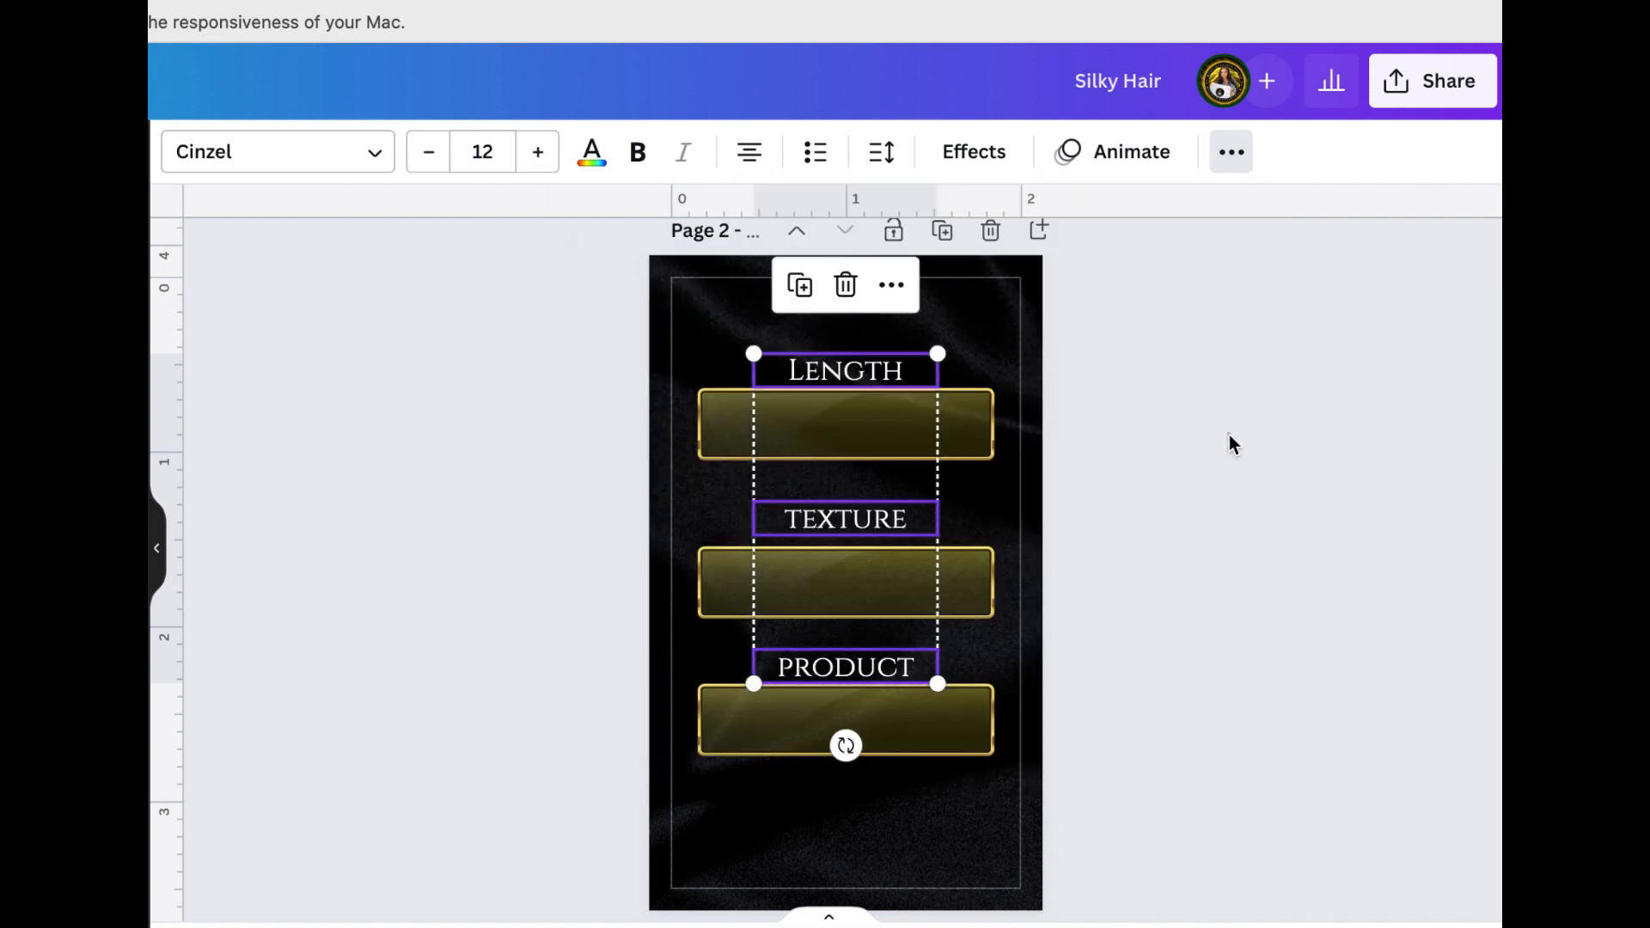
pyautogui.click(1230, 438)
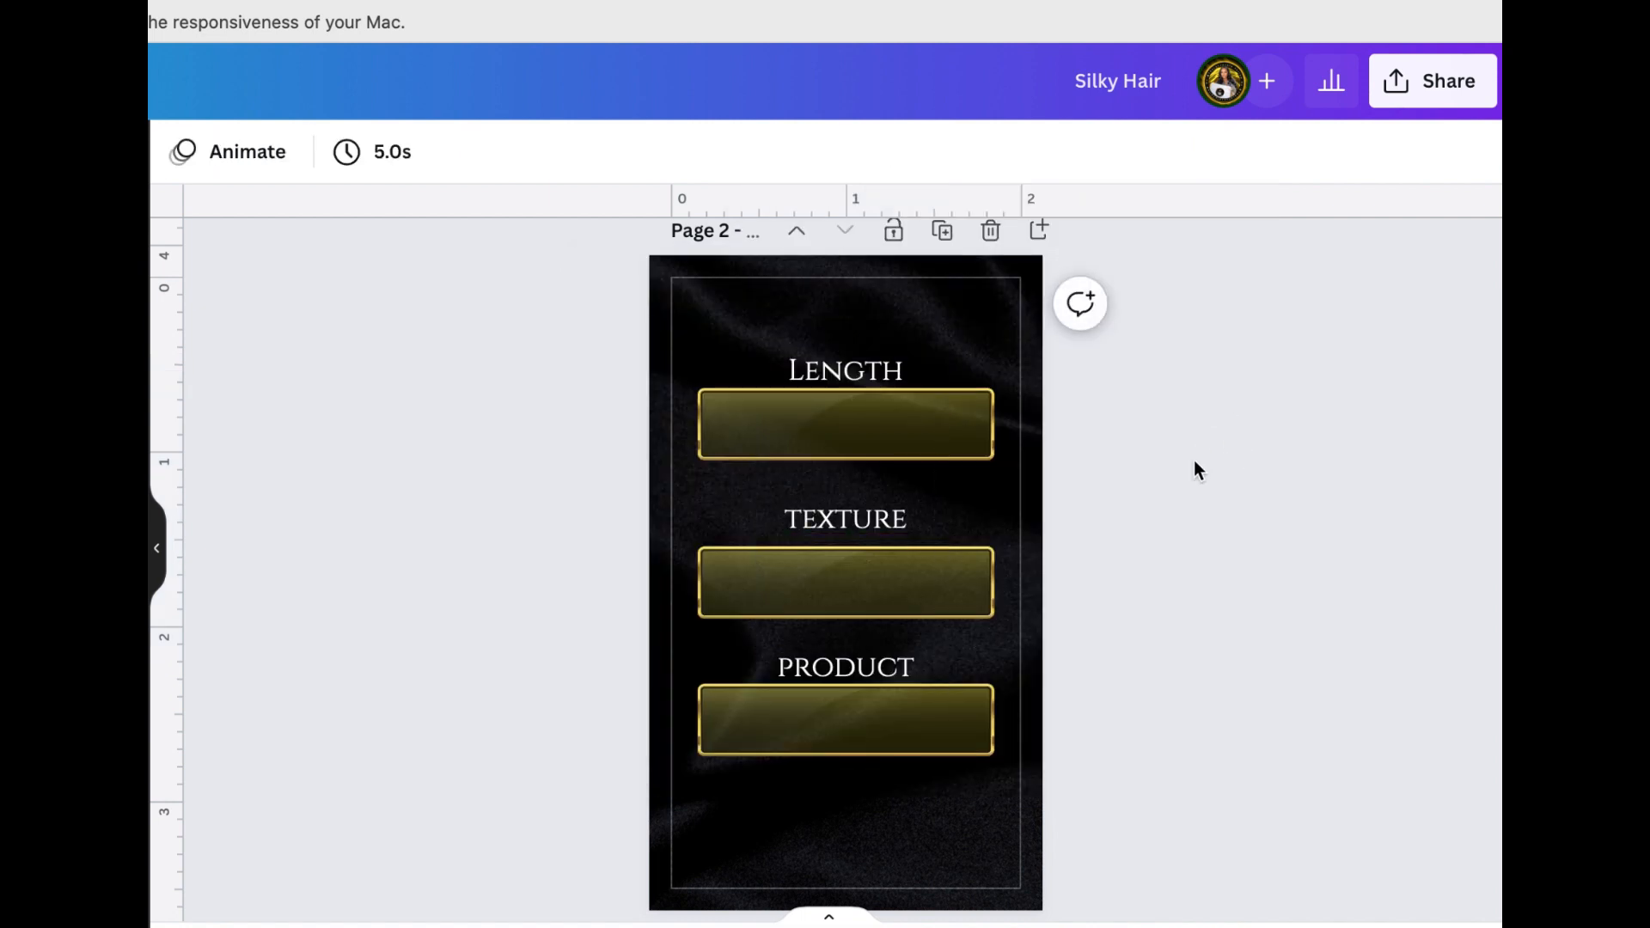
# Select the gold banners under Length, texture and product and space them evenly with Tidy up
pyautogui.click(976, 435)
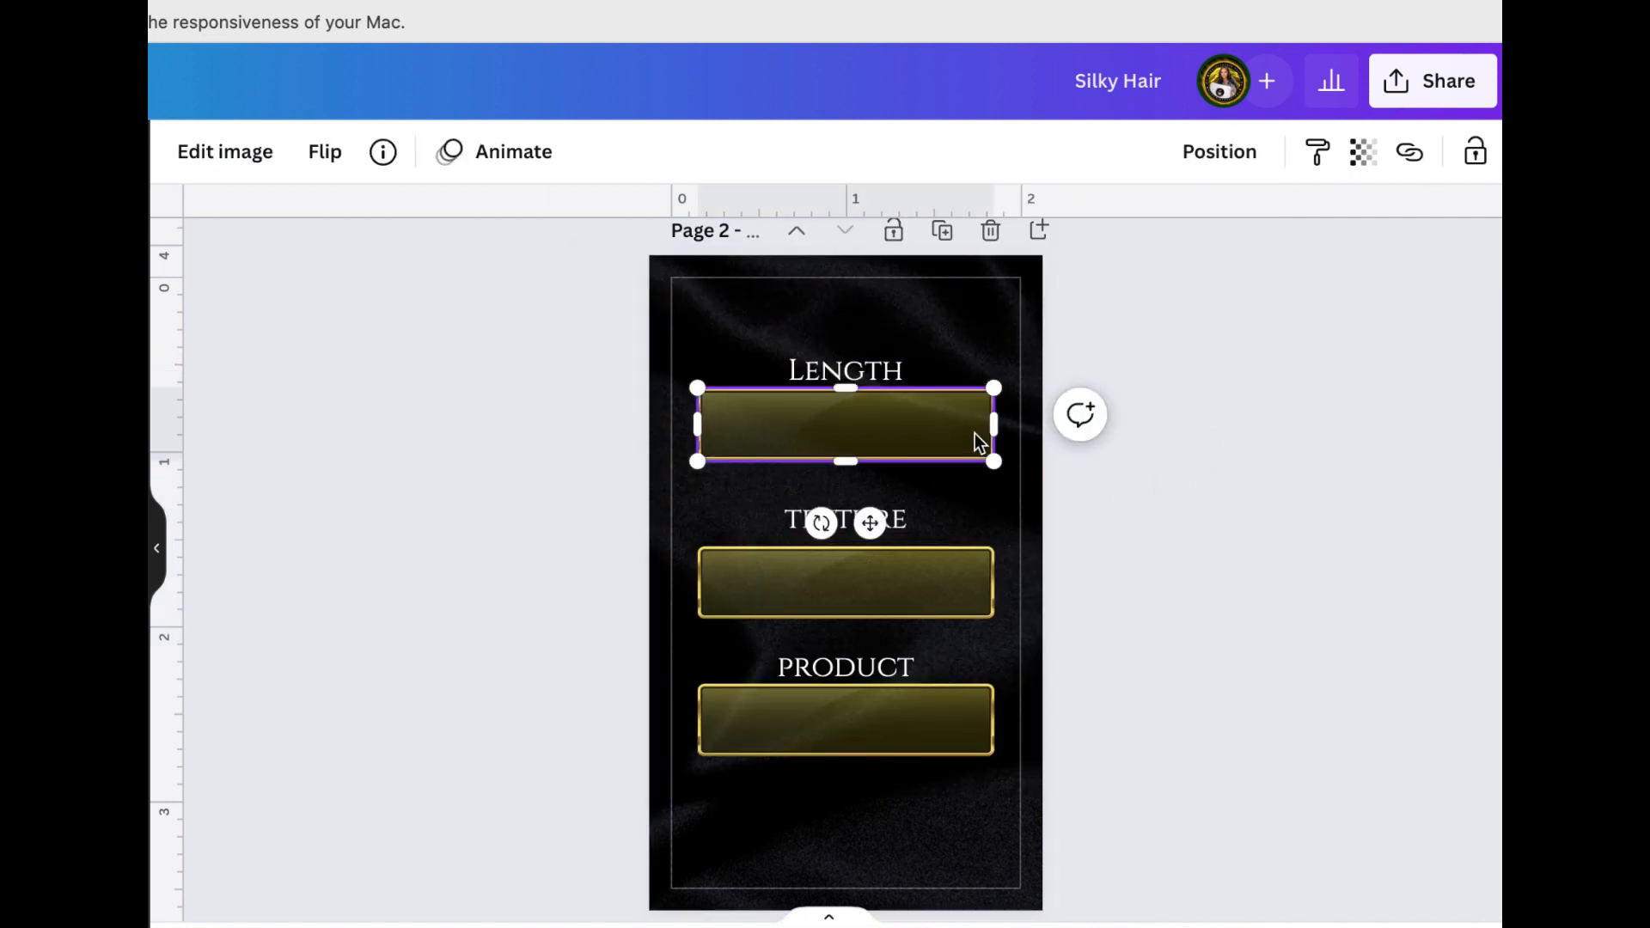
pyautogui.keyDown('shift'); pyautogui.click(955, 580); pyautogui.keyUp('shift')
pyautogui.keyDown('shift'); pyautogui.click(956, 718); pyautogui.keyUp('shift')
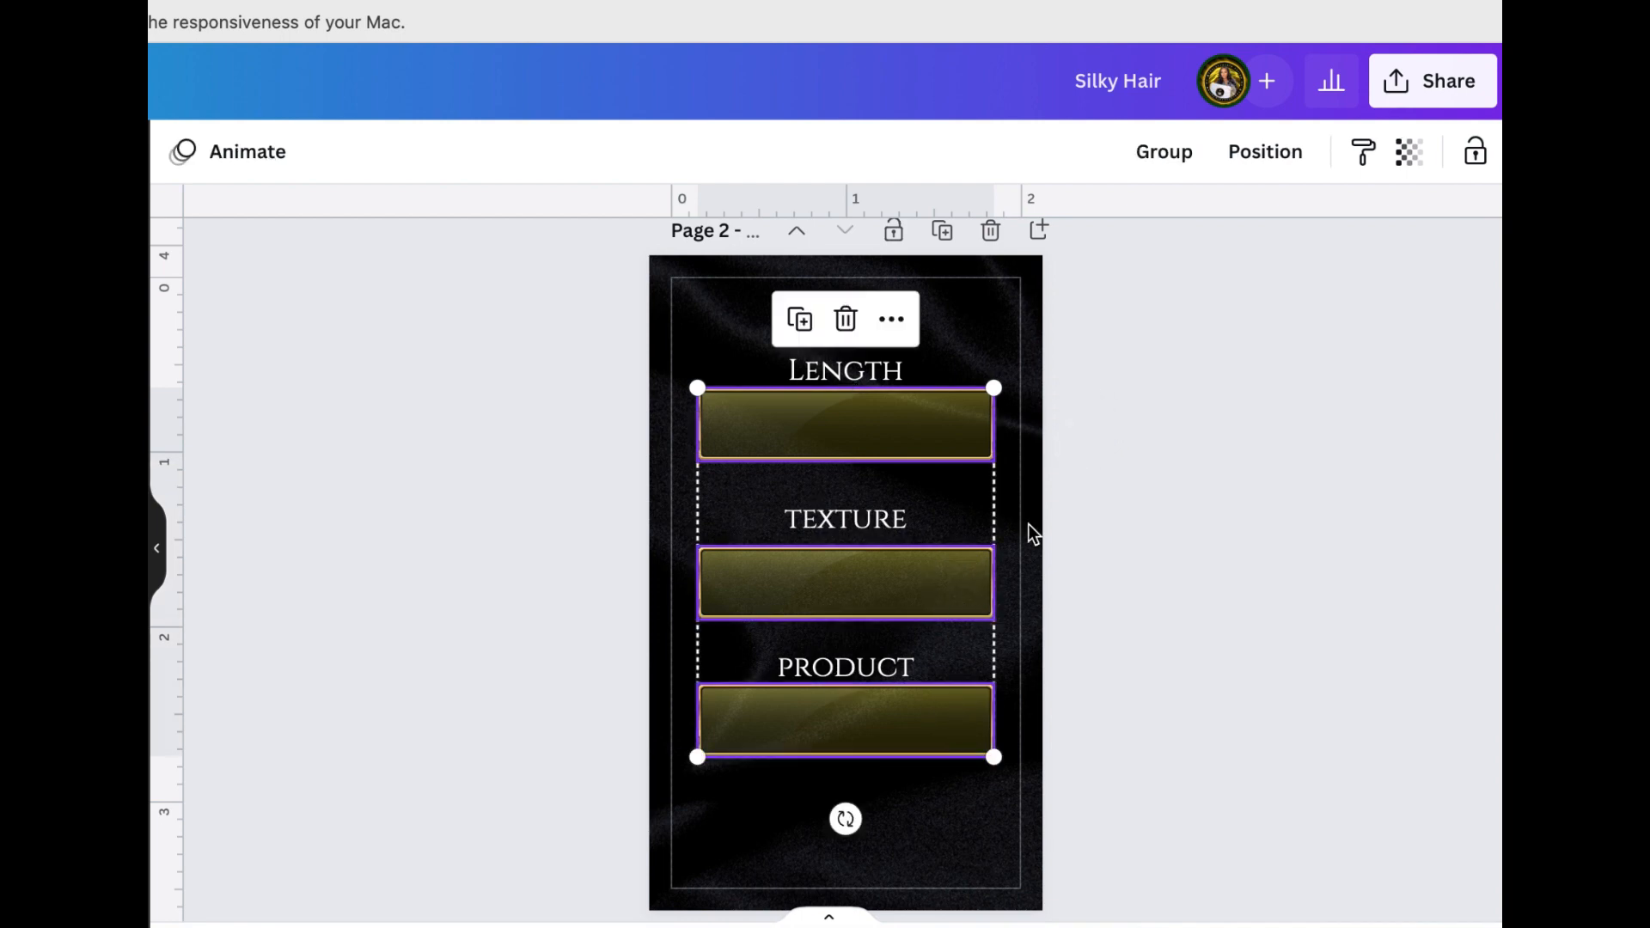
pyautogui.click(1164, 151)
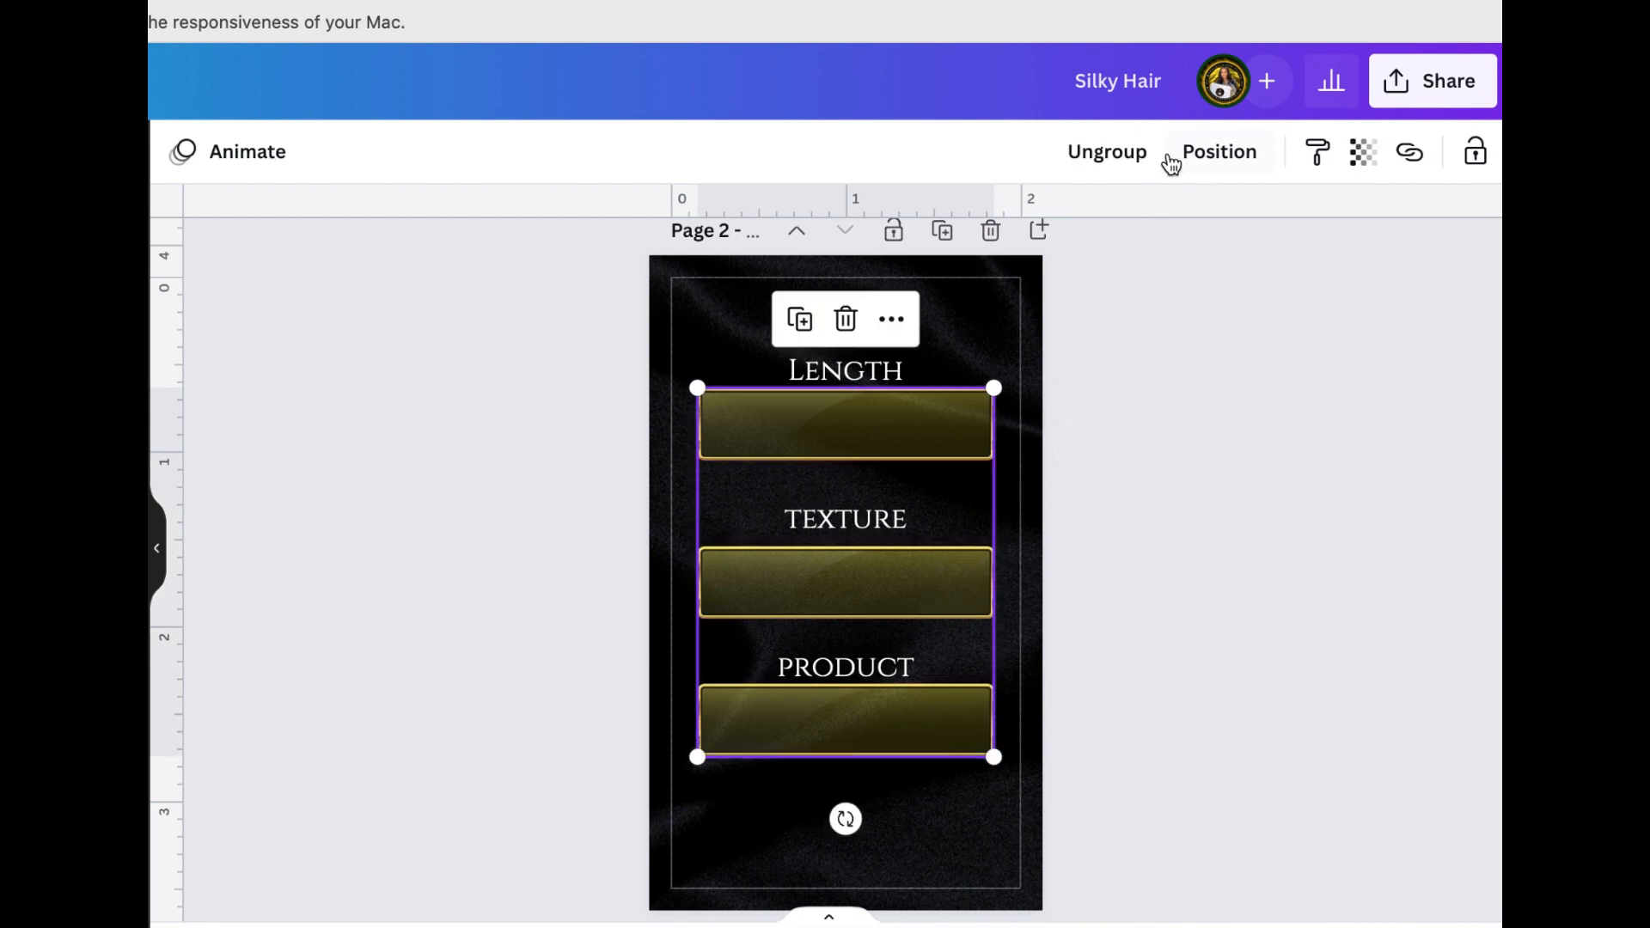
pyautogui.click(1116, 151)
pyautogui.click(1262, 163)
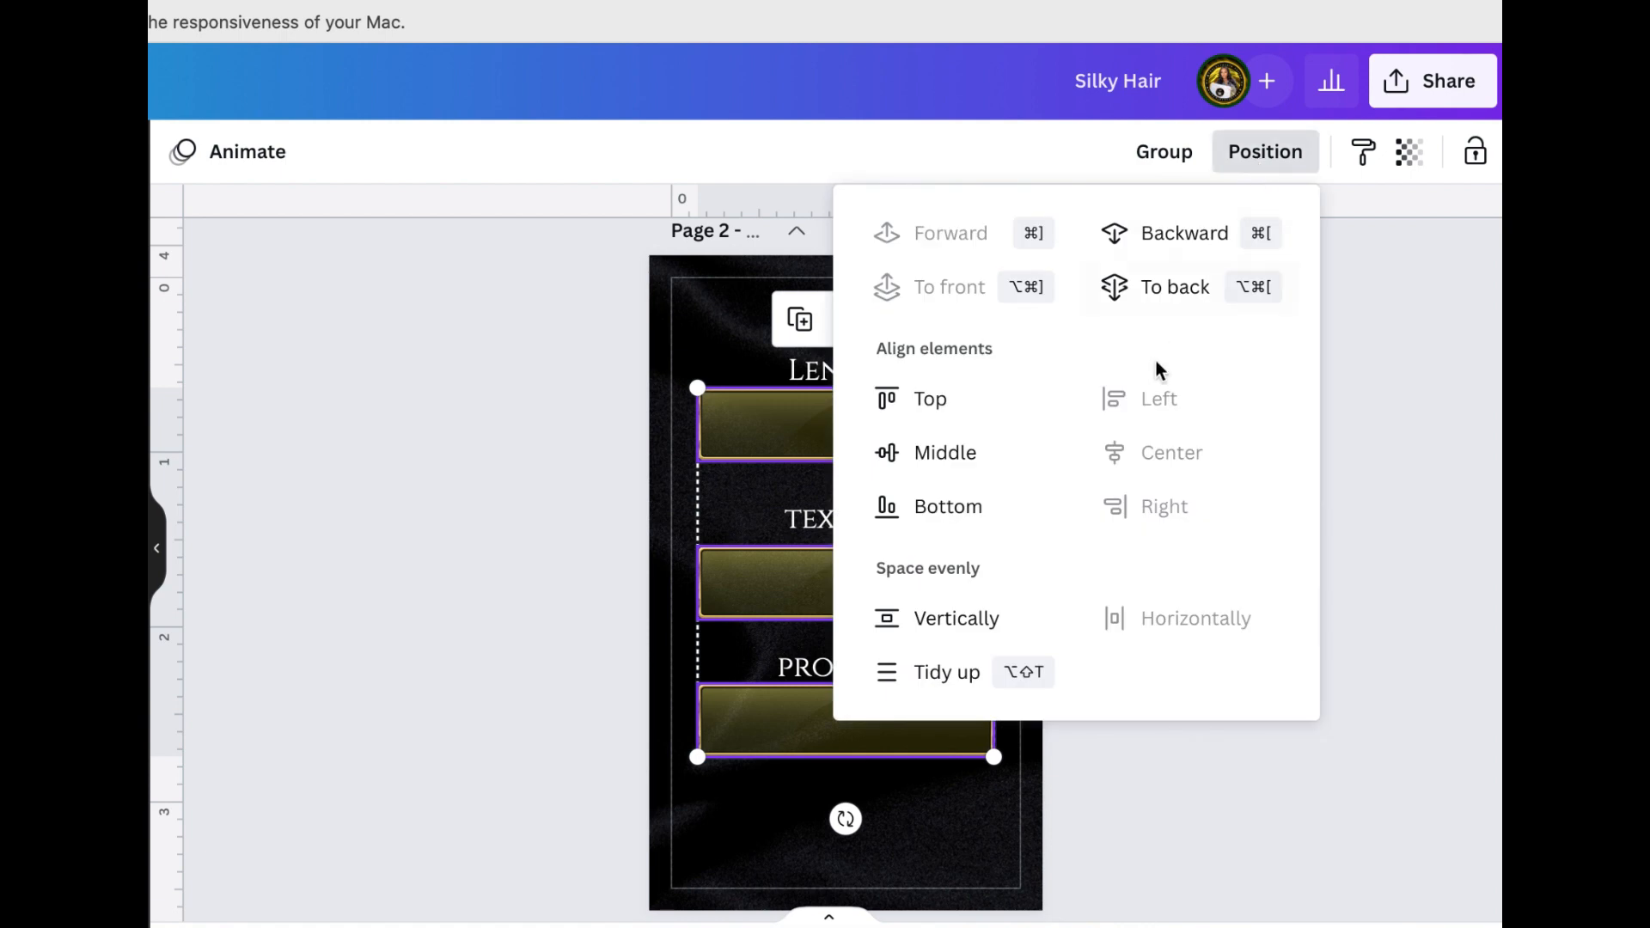
pyautogui.click(935, 679)
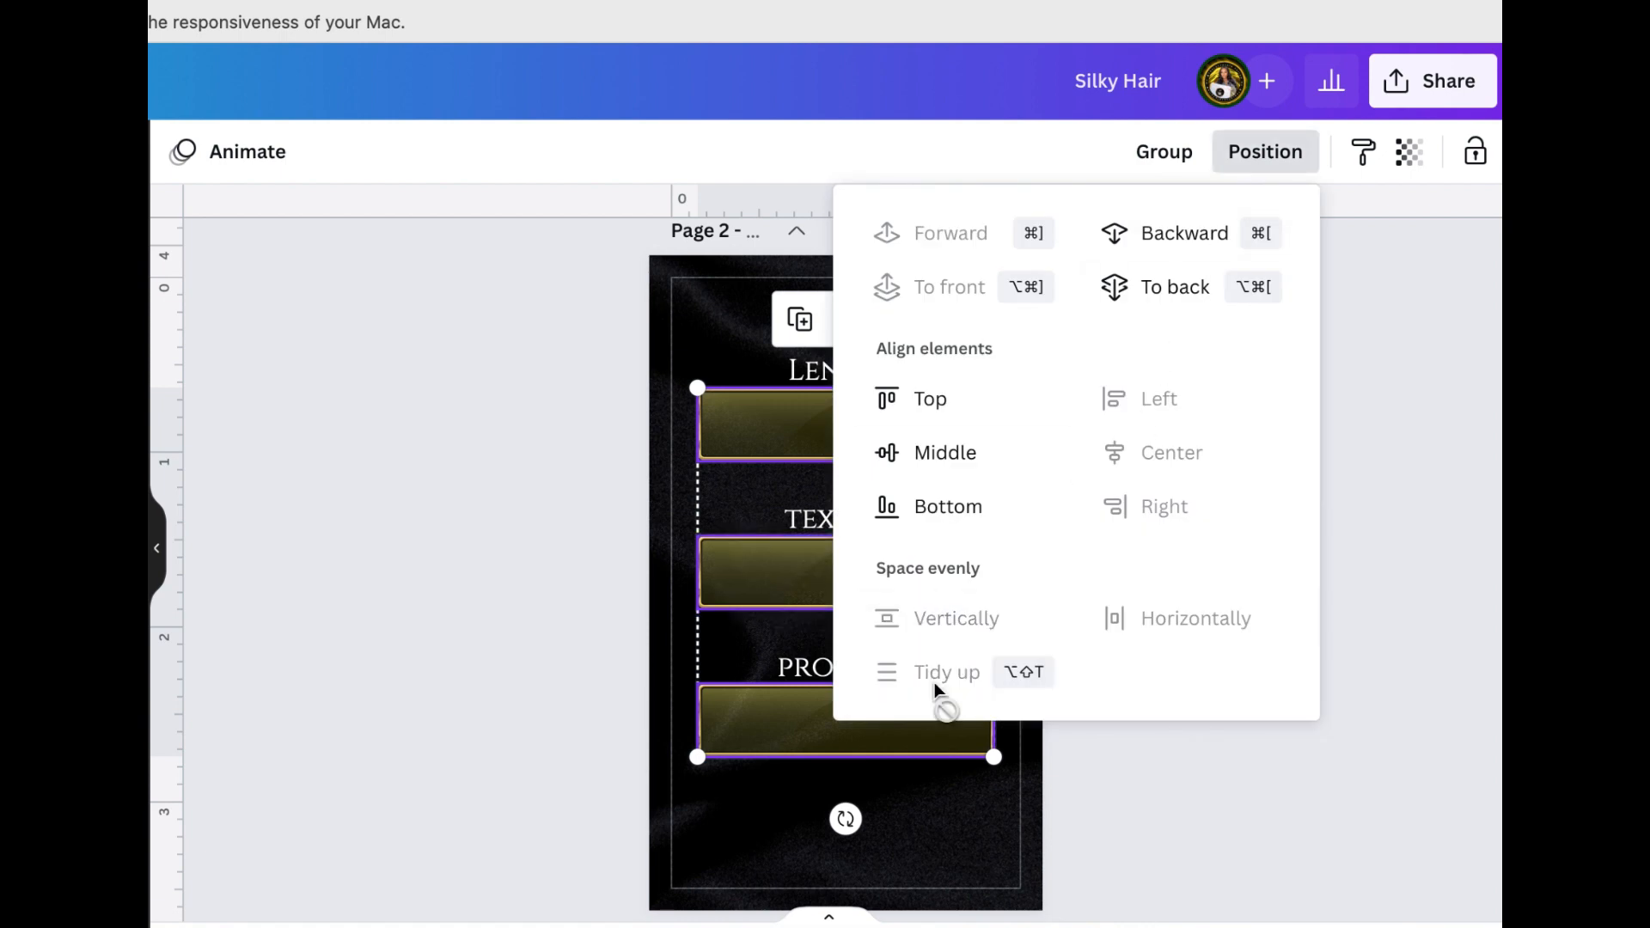
pyautogui.click(1366, 452)
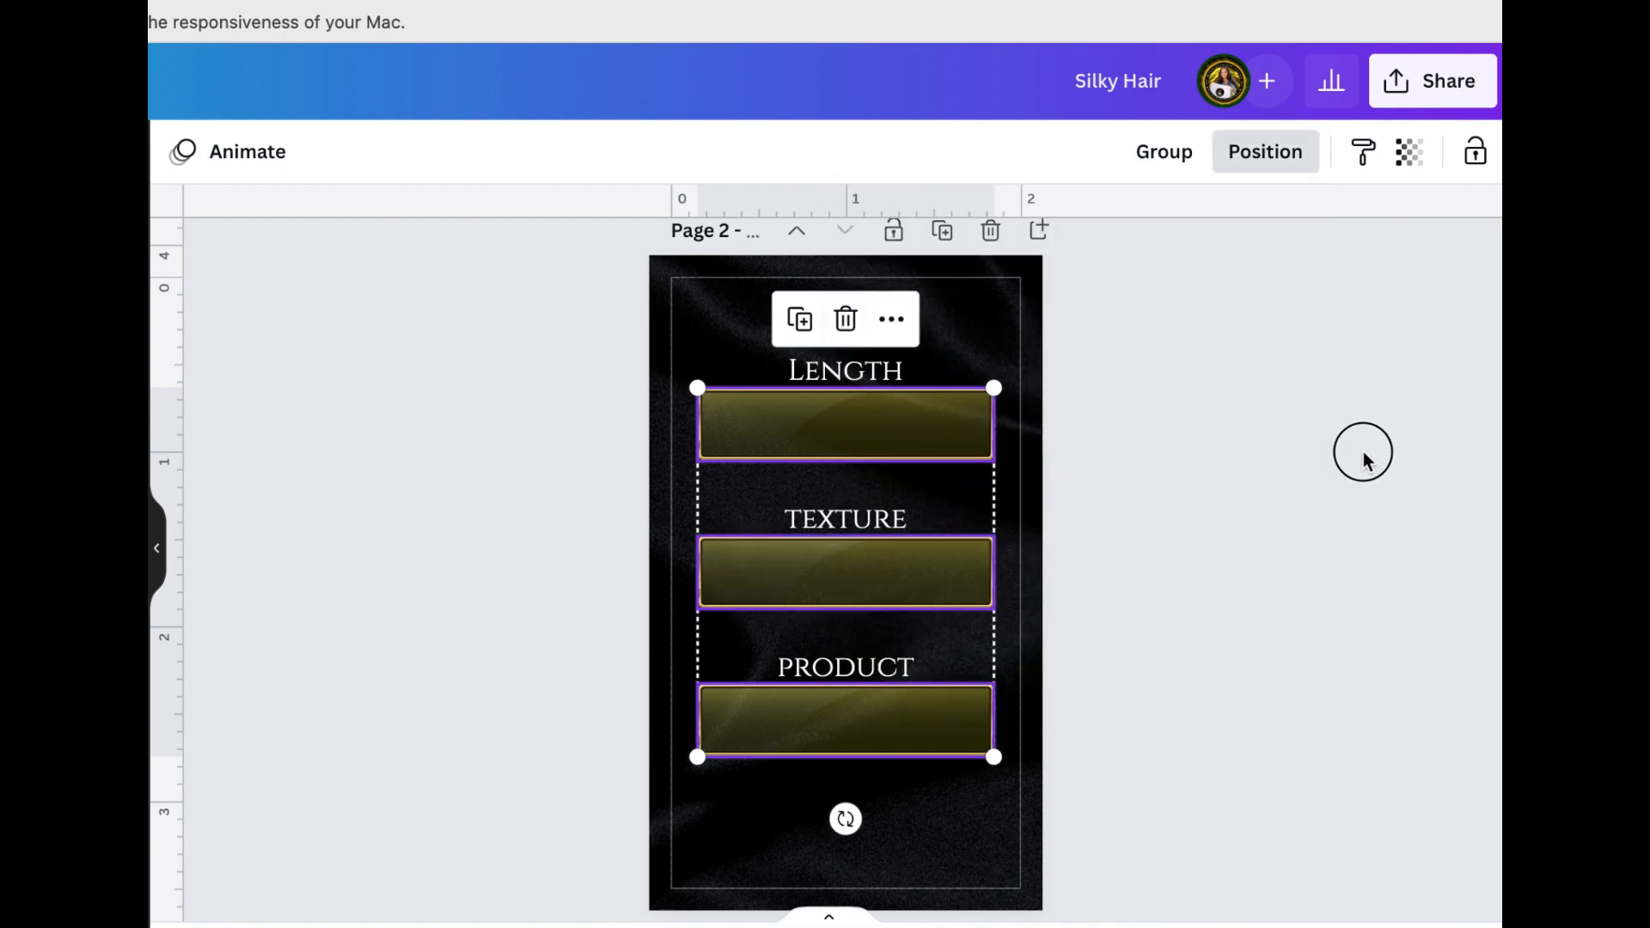
pyautogui.click(1364, 451)
pyautogui.scroll(-1, 1363, 452)
pyautogui.scroll(1, 1363, 453)
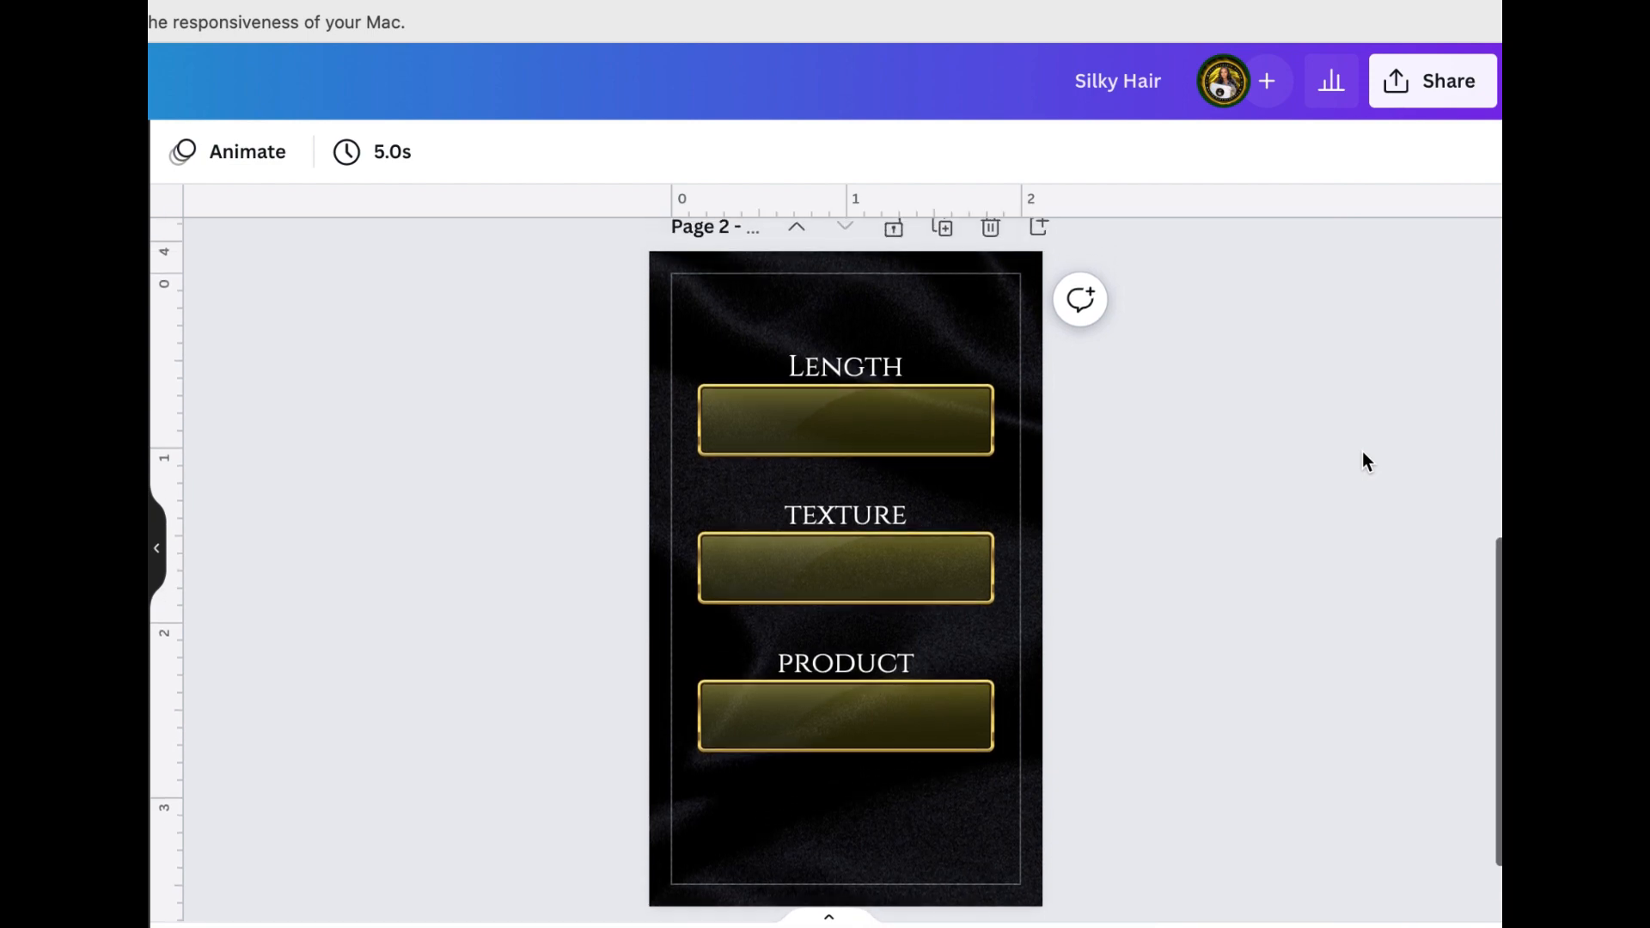
pyautogui.scroll(-2, 1364, 453)
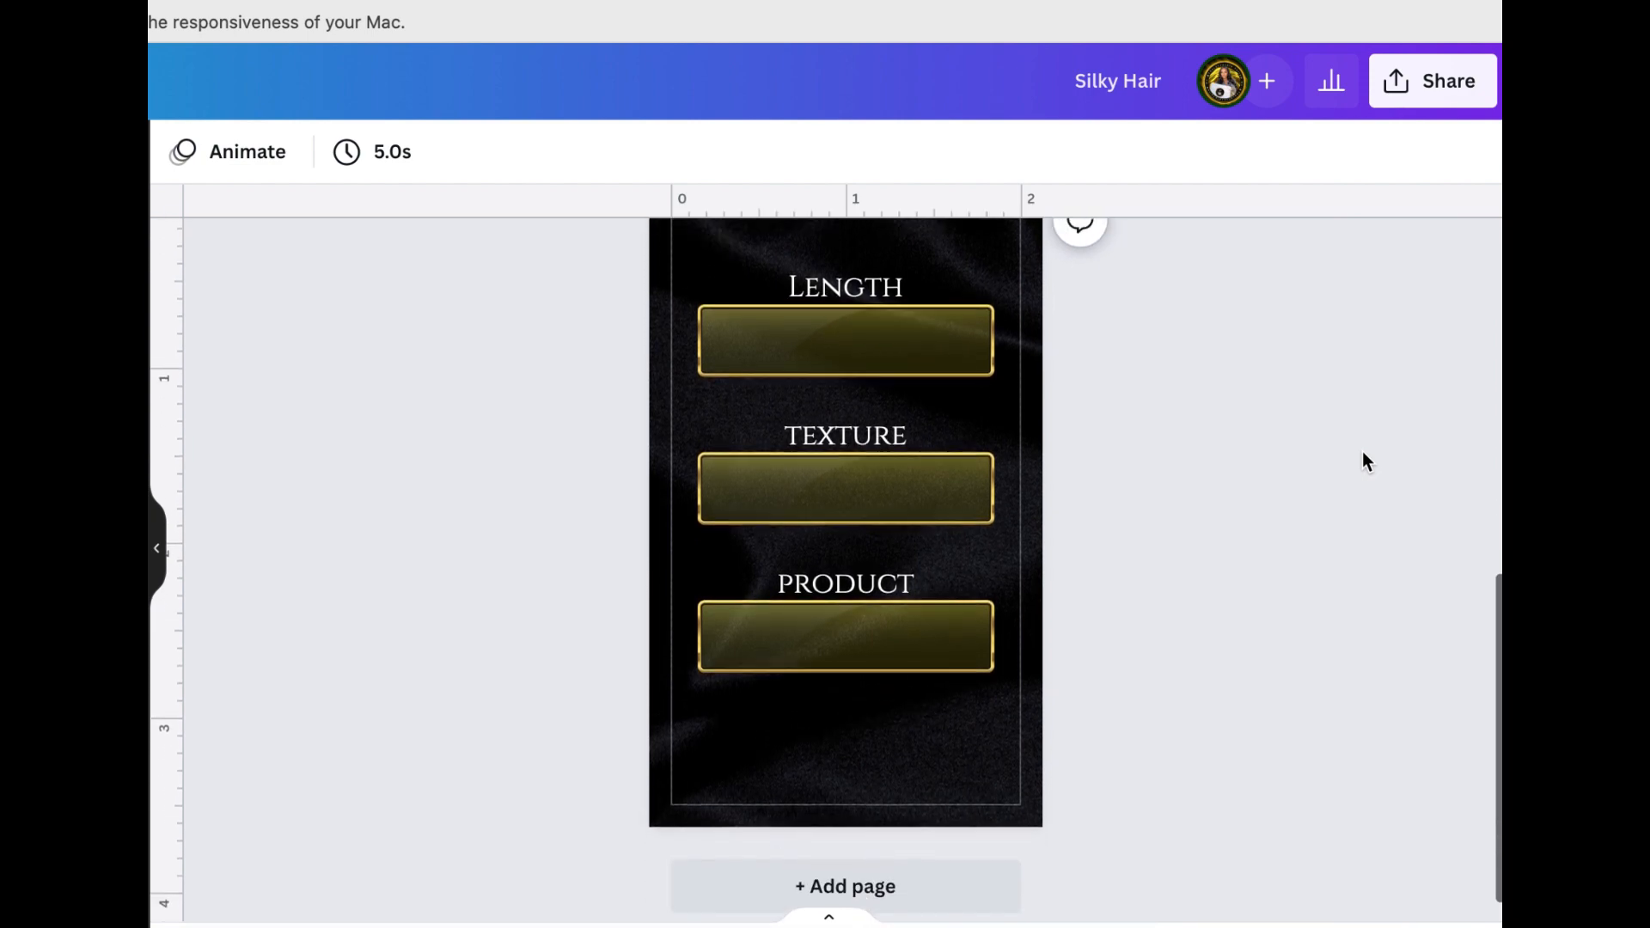
pyautogui.click(846, 584)
pyautogui.press('super+c')
pyautogui.press('super+v')
pyautogui.moveTo(875, 670); pyautogui.dragTo(846, 849)
pyautogui.doubleClick(822, 771)
pyautogui.write('www.you')
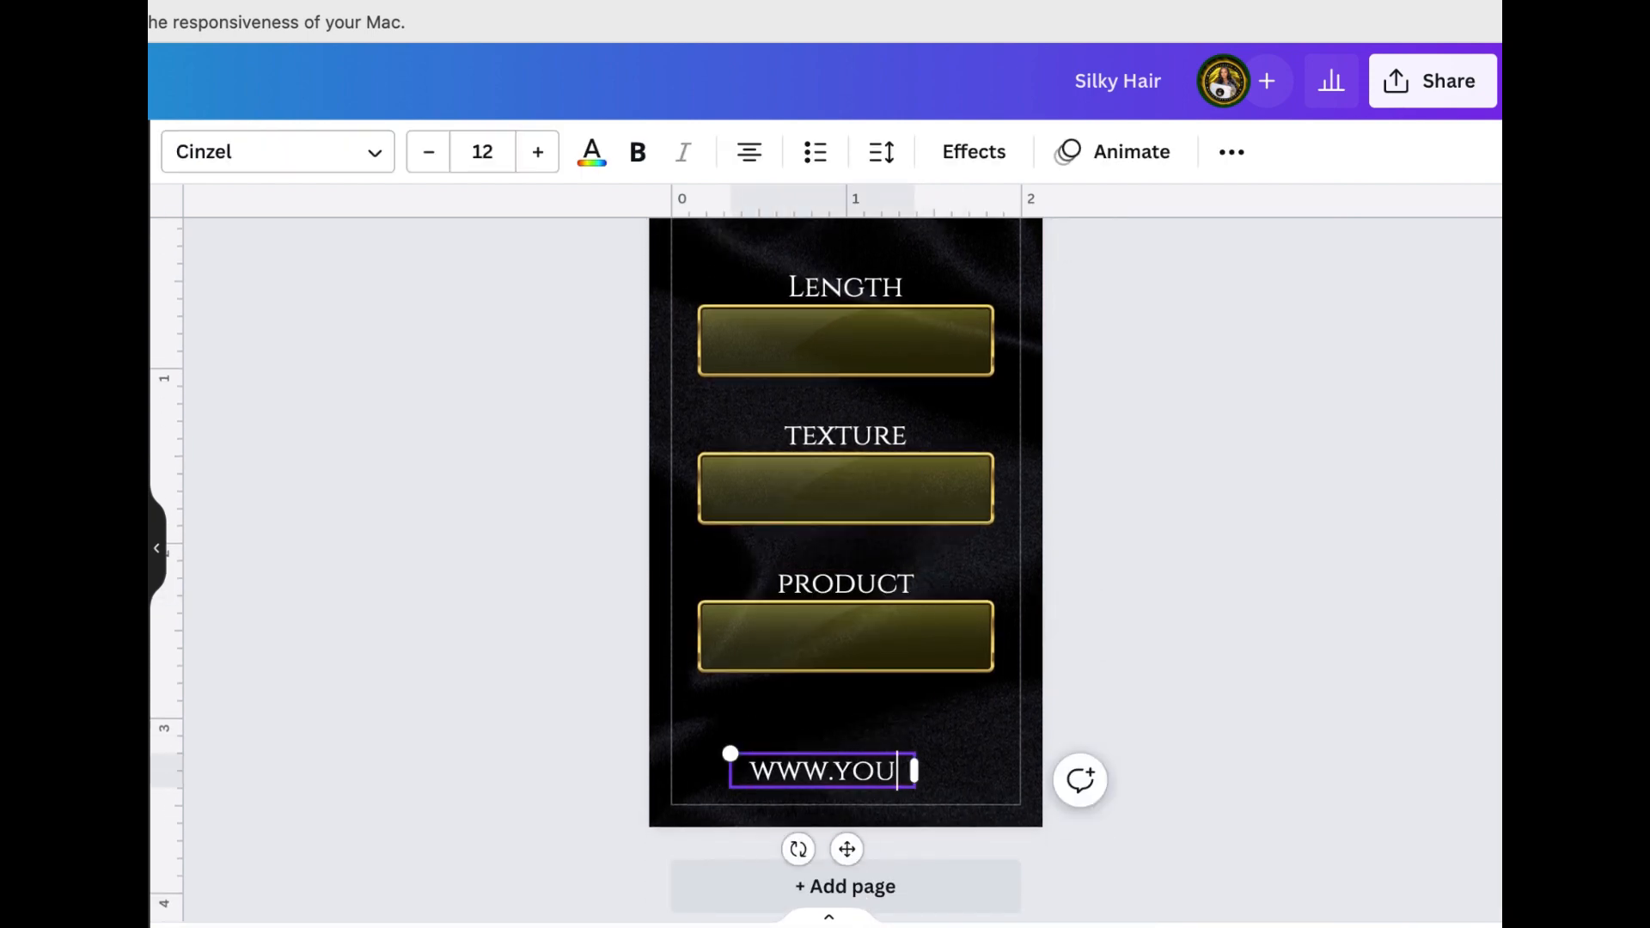
pyautogui.write('rwebsite.com')
# Set the website line's font size to 8, widen its text box to fit one line and place it under the product banner
pyautogui.click(429, 152)
pyautogui.click(428, 152)
pyautogui.click(428, 152)
pyautogui.click(429, 152)
pyautogui.moveTo(915, 779); pyautogui.dragTo(1012, 779)
pyautogui.moveTo(894, 839); pyautogui.dragTo(856, 831)
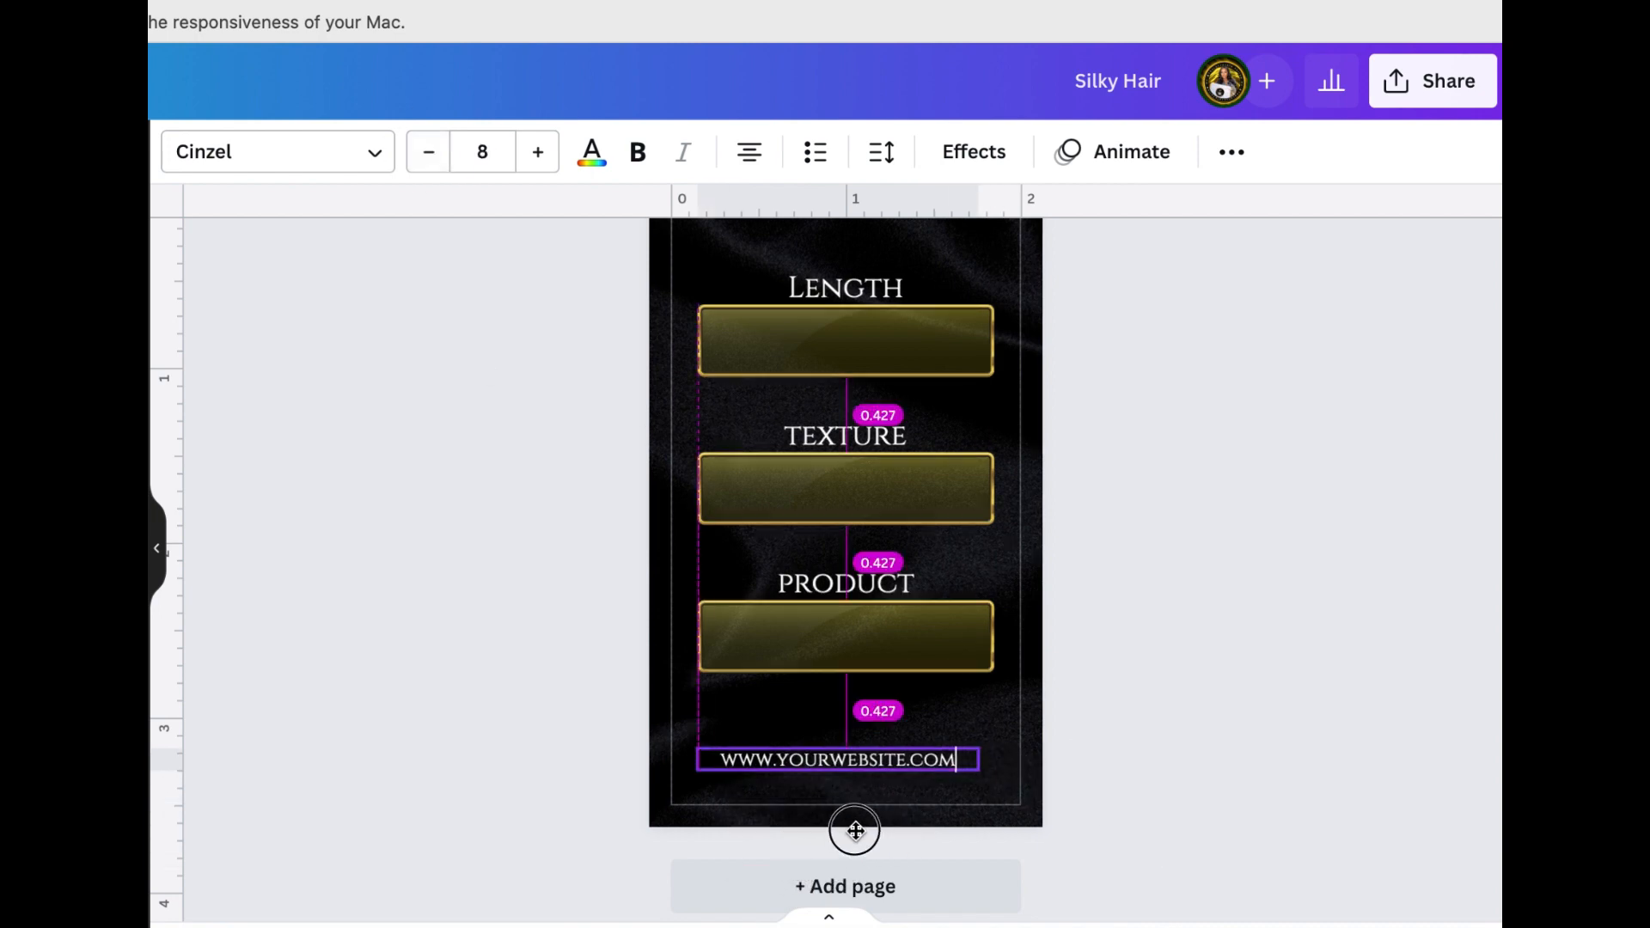
# Increase the website line's letter spacing and stretch its text box to the banner's width, centered on the page
pyautogui.click(882, 153)
pyautogui.moveTo(969, 269); pyautogui.dragTo(1014, 268)
pyautogui.moveTo(981, 774); pyautogui.dragTo(995, 773)
pyautogui.click(1232, 152)
pyautogui.click(966, 218)
pyautogui.click(1118, 654)
# Nudge the website line up, then duplicate it directly below and change the copy's text to yoursocialmedia
pyautogui.scroll(-1, 843, 724)
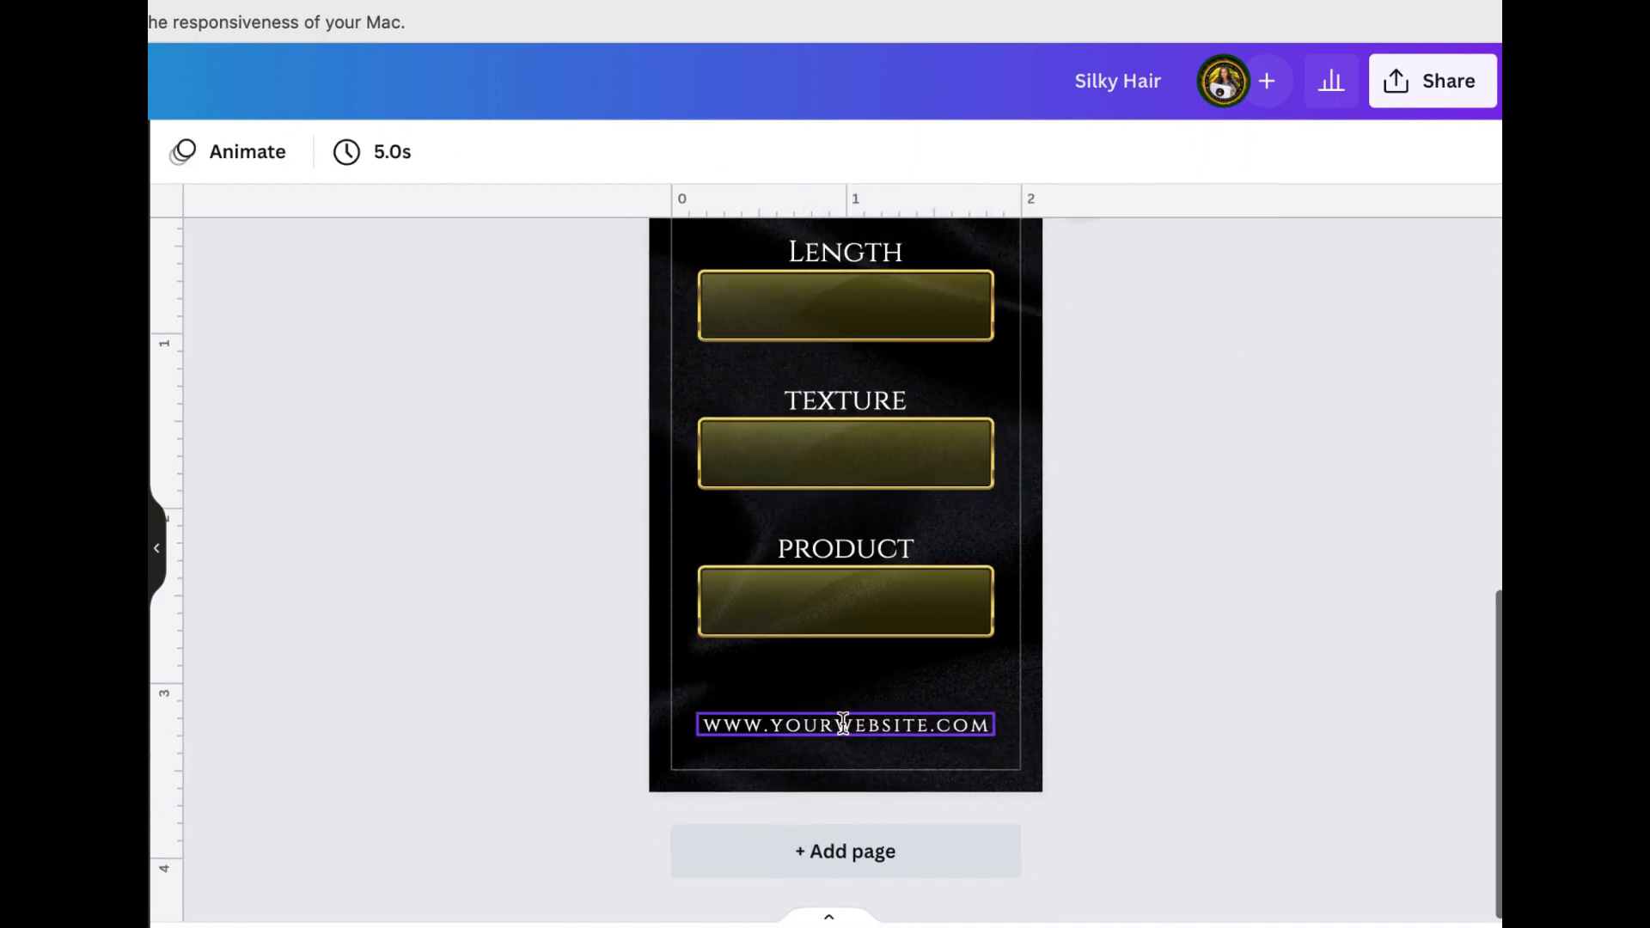
pyautogui.moveTo(843, 723); pyautogui.dragTo(843, 713)
pyautogui.press('super+c')
pyautogui.press('super+v')
pyautogui.moveTo(899, 815); pyautogui.dragTo(843, 819)
pyautogui.doubleClick(961, 750)
pyautogui.write('yoursocial')
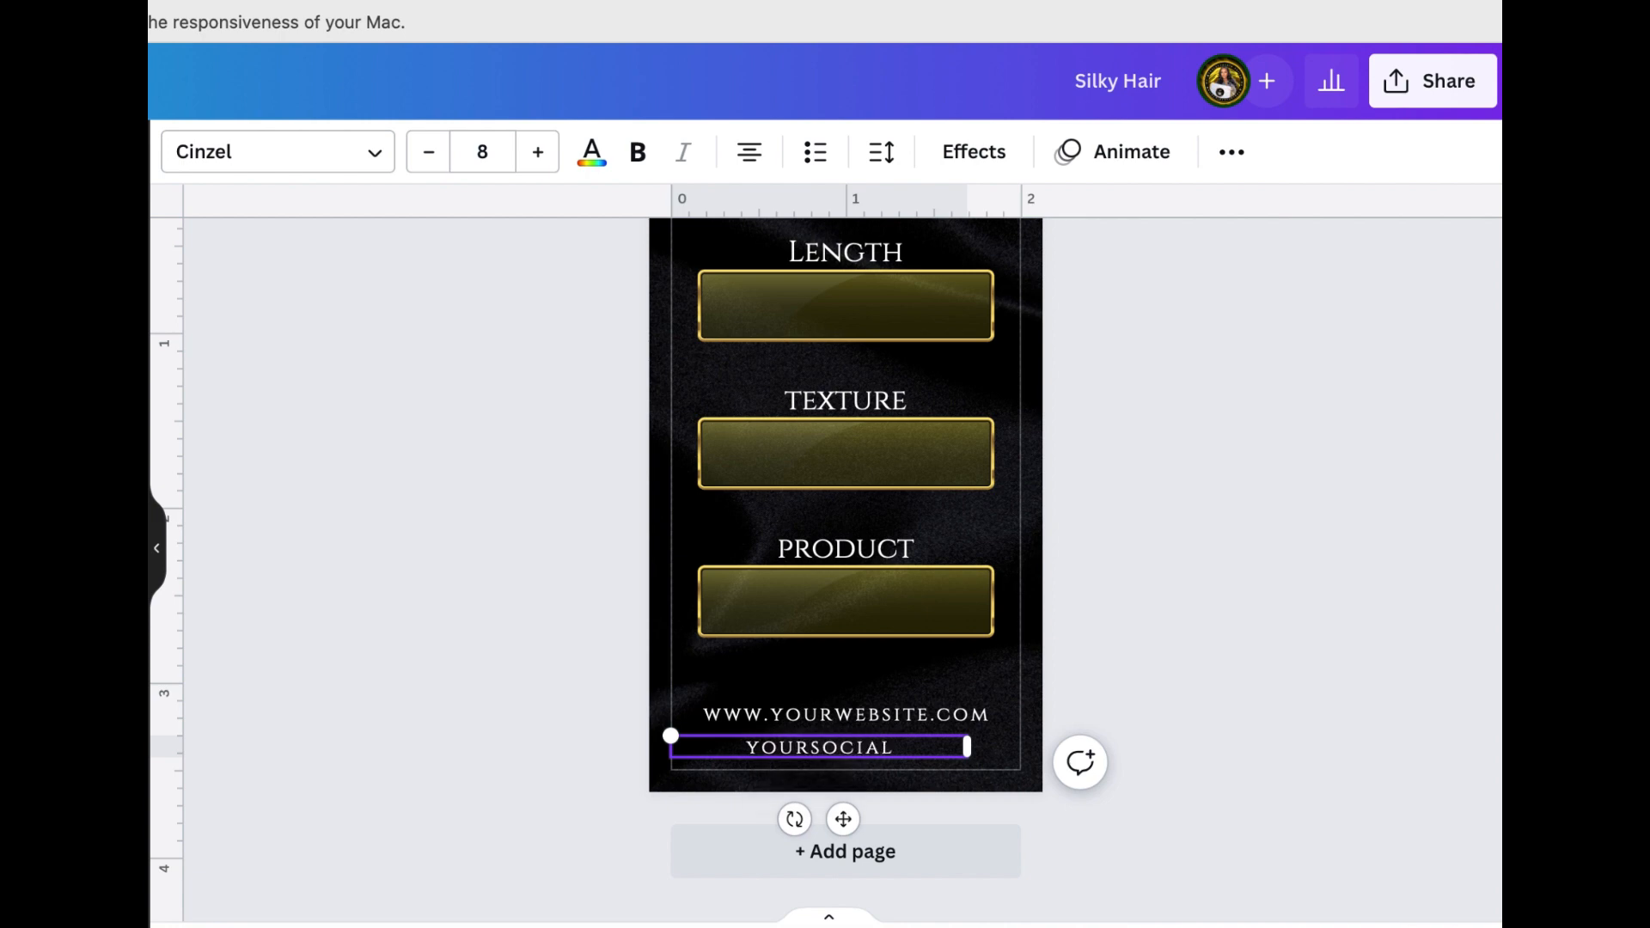
pyautogui.click(961, 780)
# Center the yoursocialmedia line on the page and move it up close beneath the website line
pyautogui.click(843, 748)
pyautogui.click(1232, 152)
pyautogui.click(965, 218)
pyautogui.click(835, 481)
pyautogui.click(817, 781)
pyautogui.moveTo(834, 748); pyautogui.dragTo(834, 736)
pyautogui.click(1153, 621)
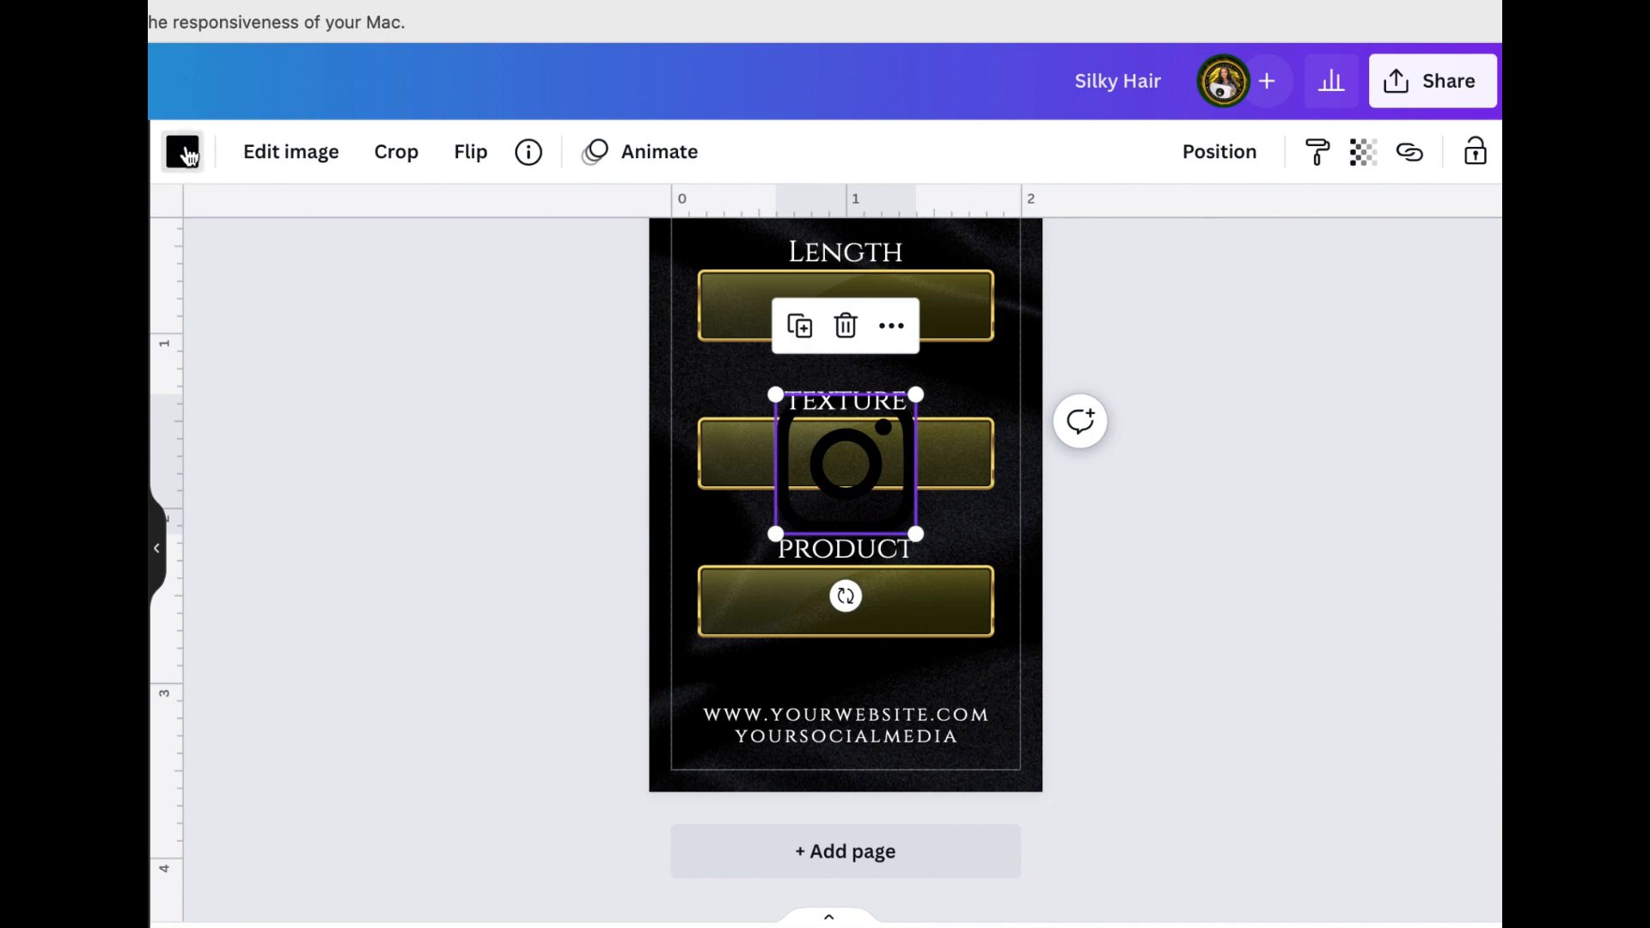
# Recolor the Instagram icon white, shrink it to text height and place it just before yoursocialmedia
pyautogui.click(186, 152)
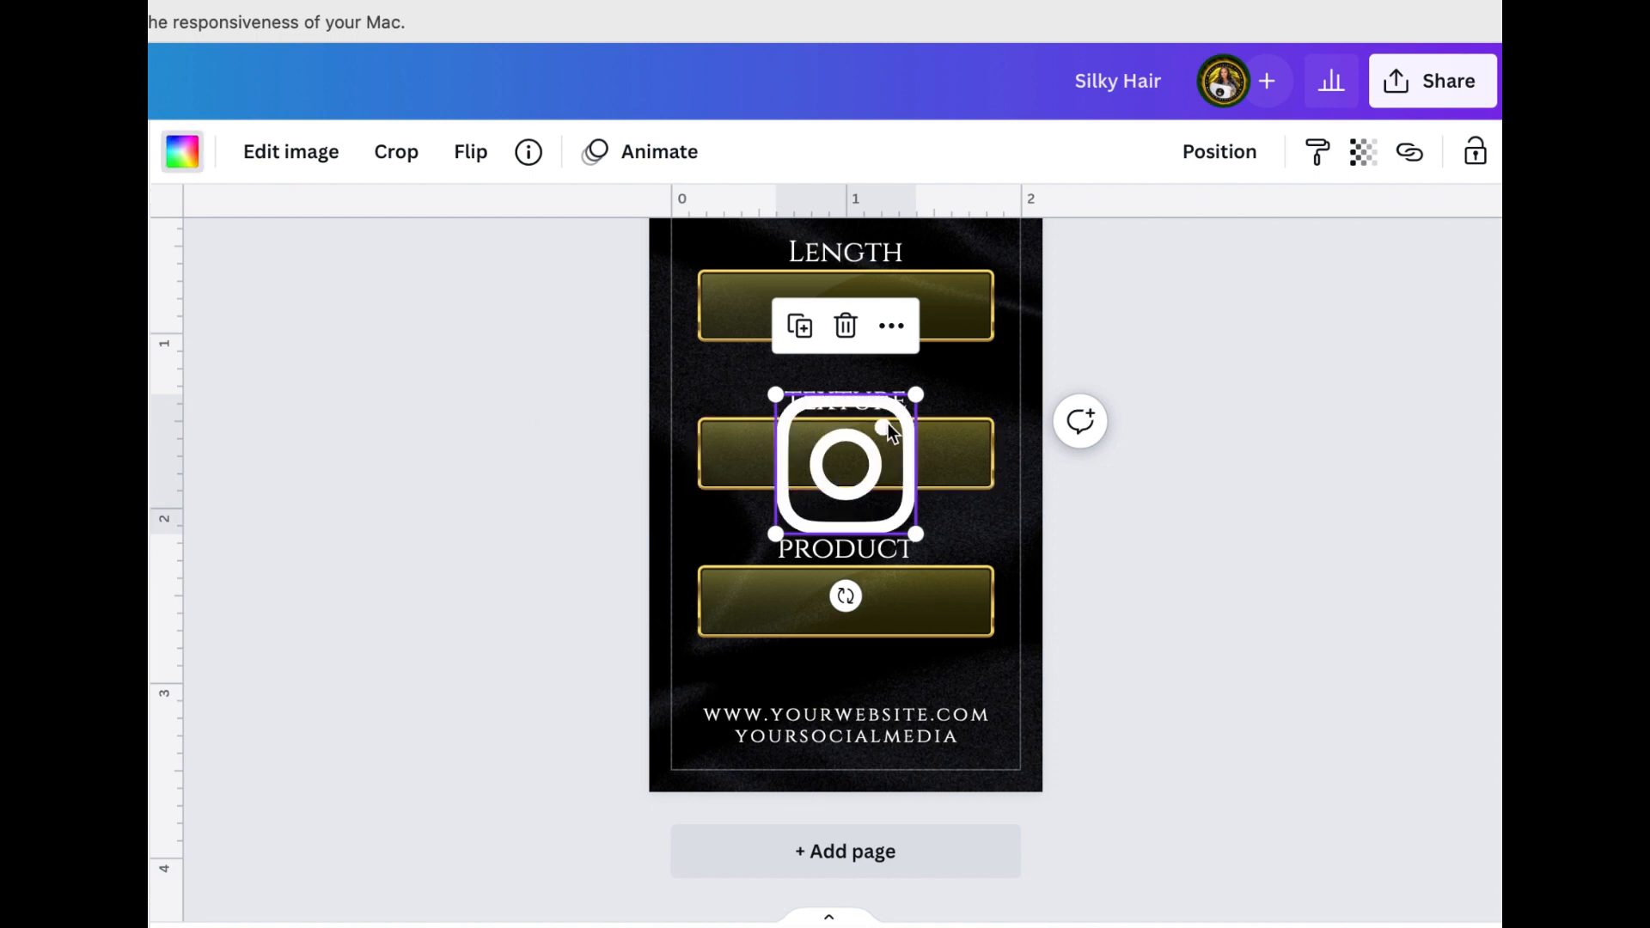
pyautogui.moveTo(918, 395); pyautogui.dragTo(743, 804)
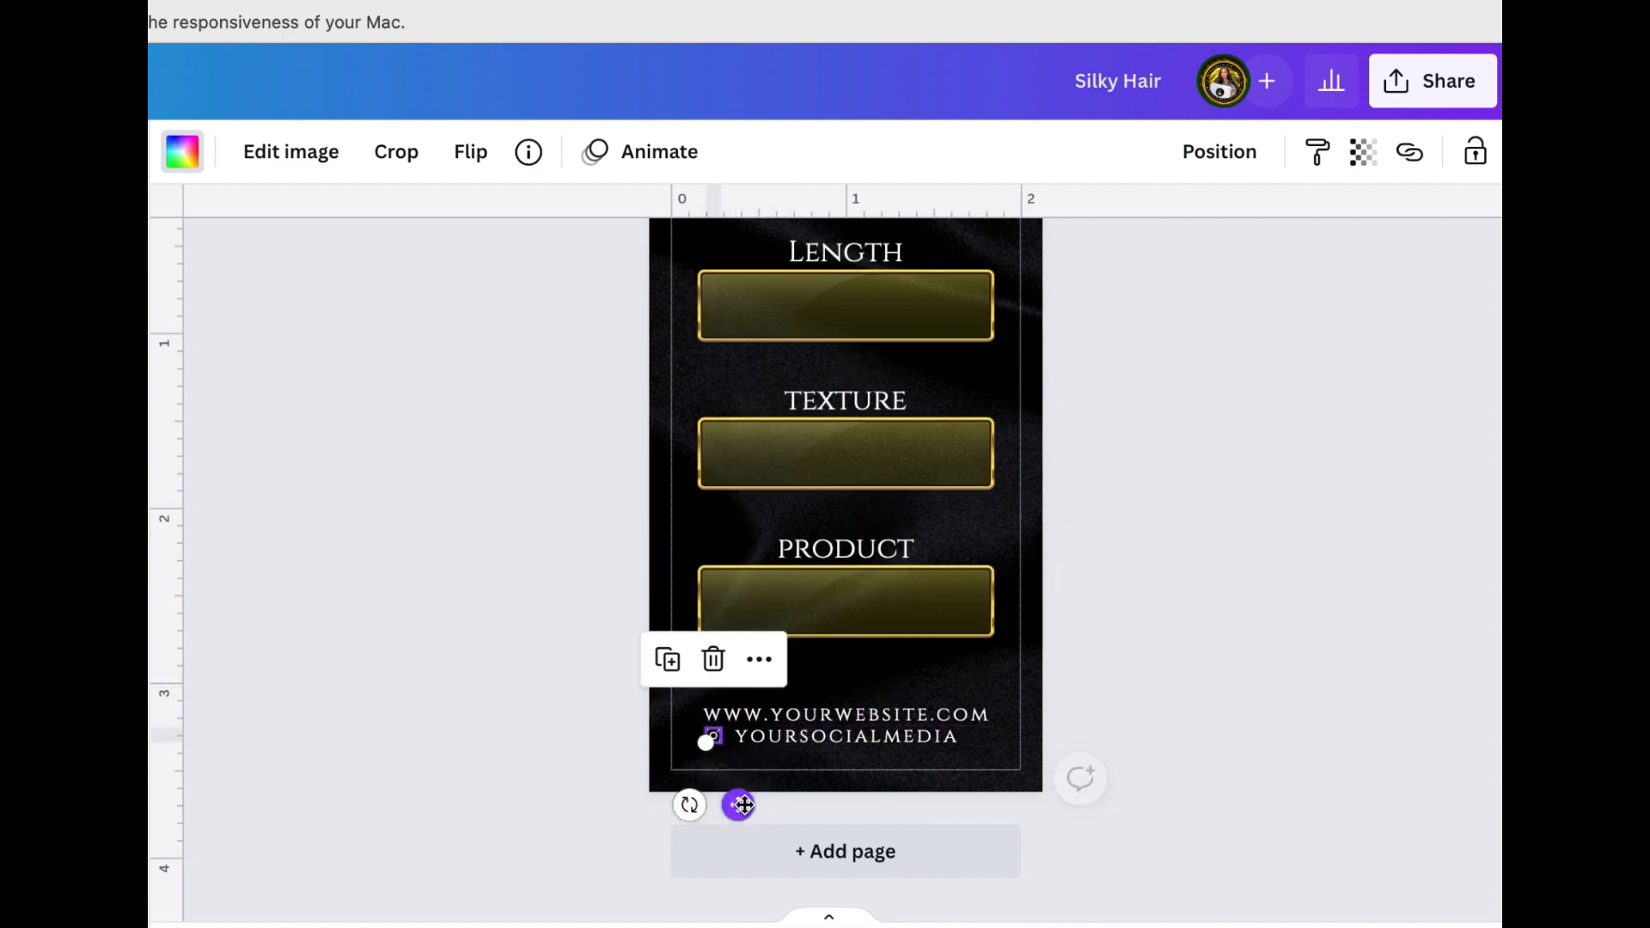
pyautogui.rightClick(1233, 925)
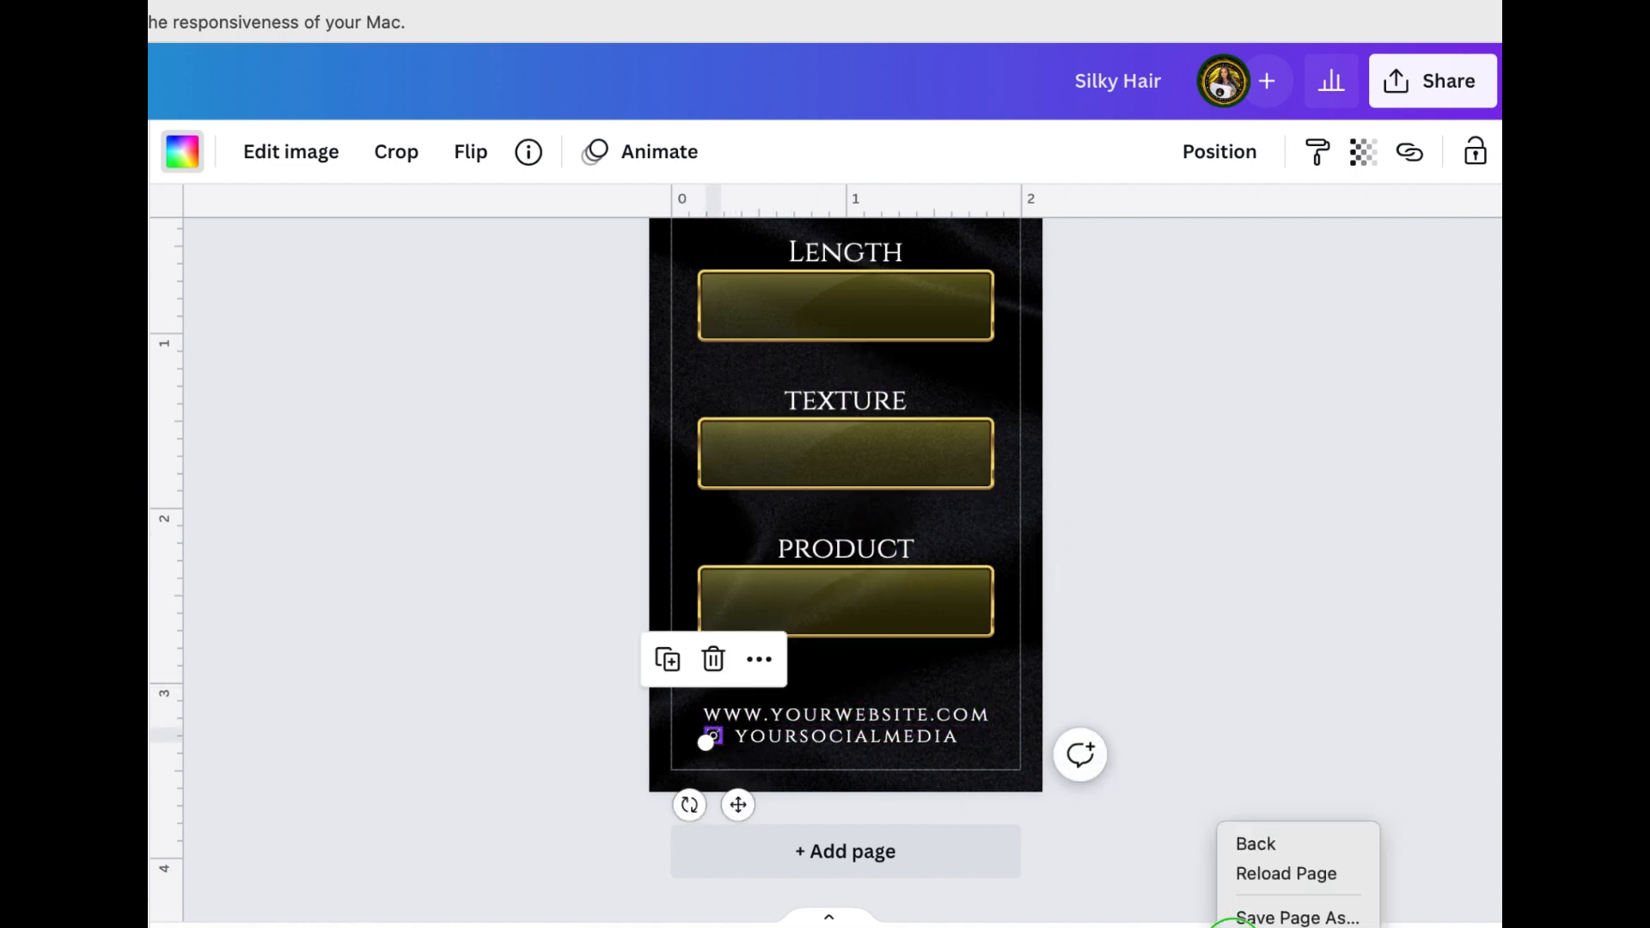
pyautogui.click(1286, 488)
# Copy the diamond cluster image from page 1 and paste it onto page 2
pyautogui.scroll(9, 1302, 588)
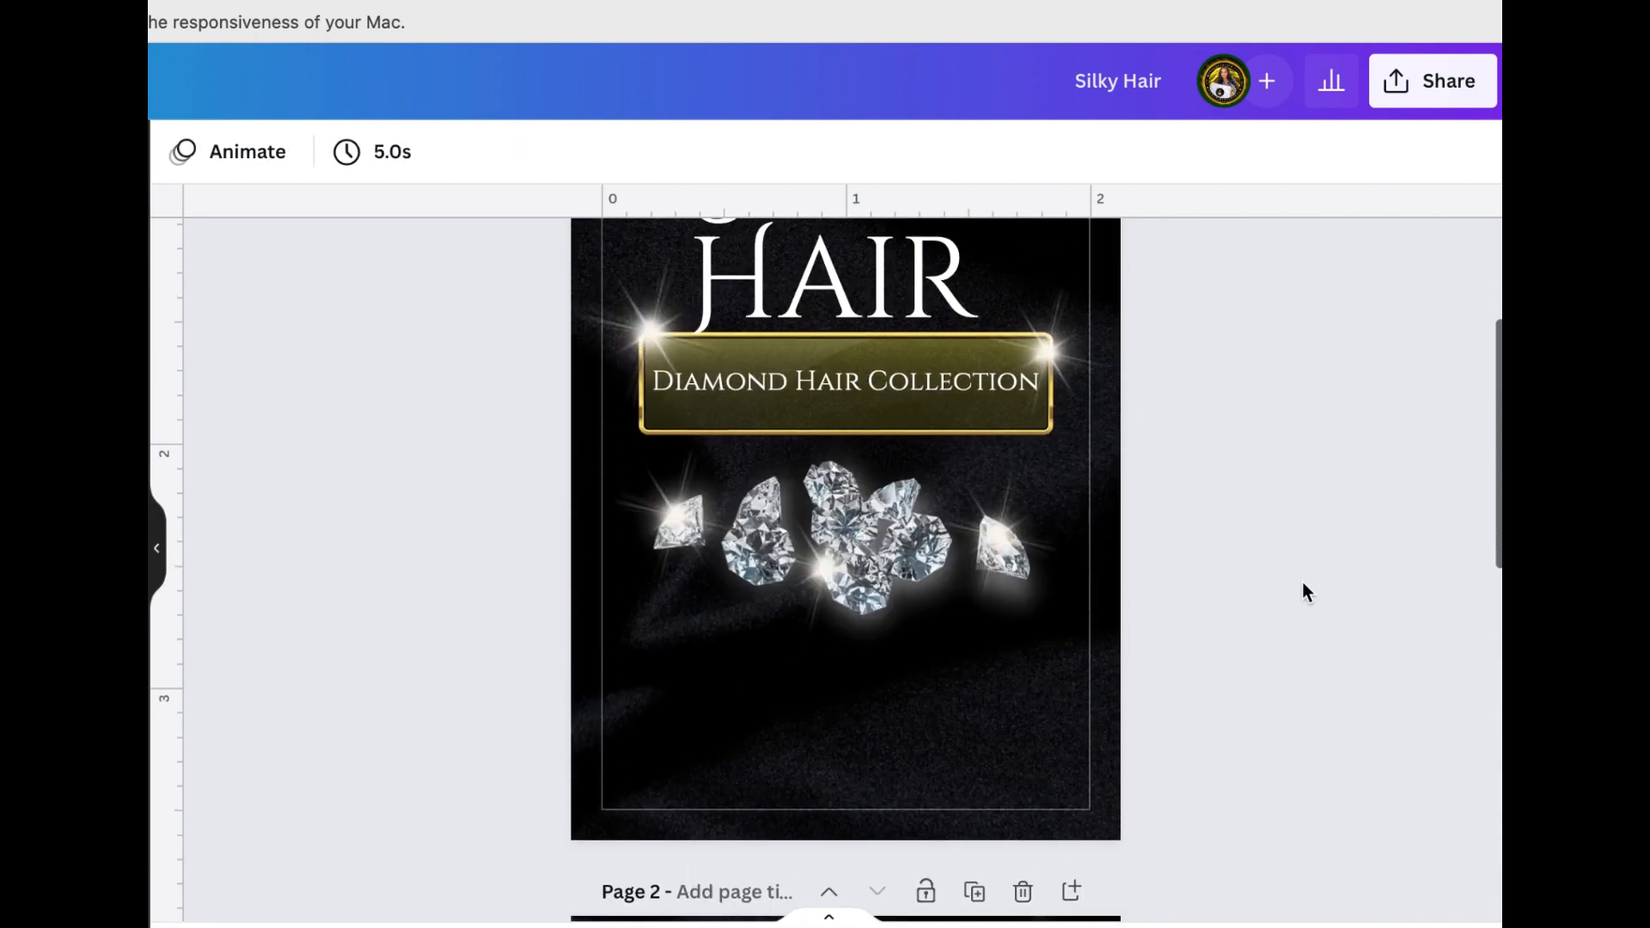
pyautogui.scroll(-9, 1303, 586)
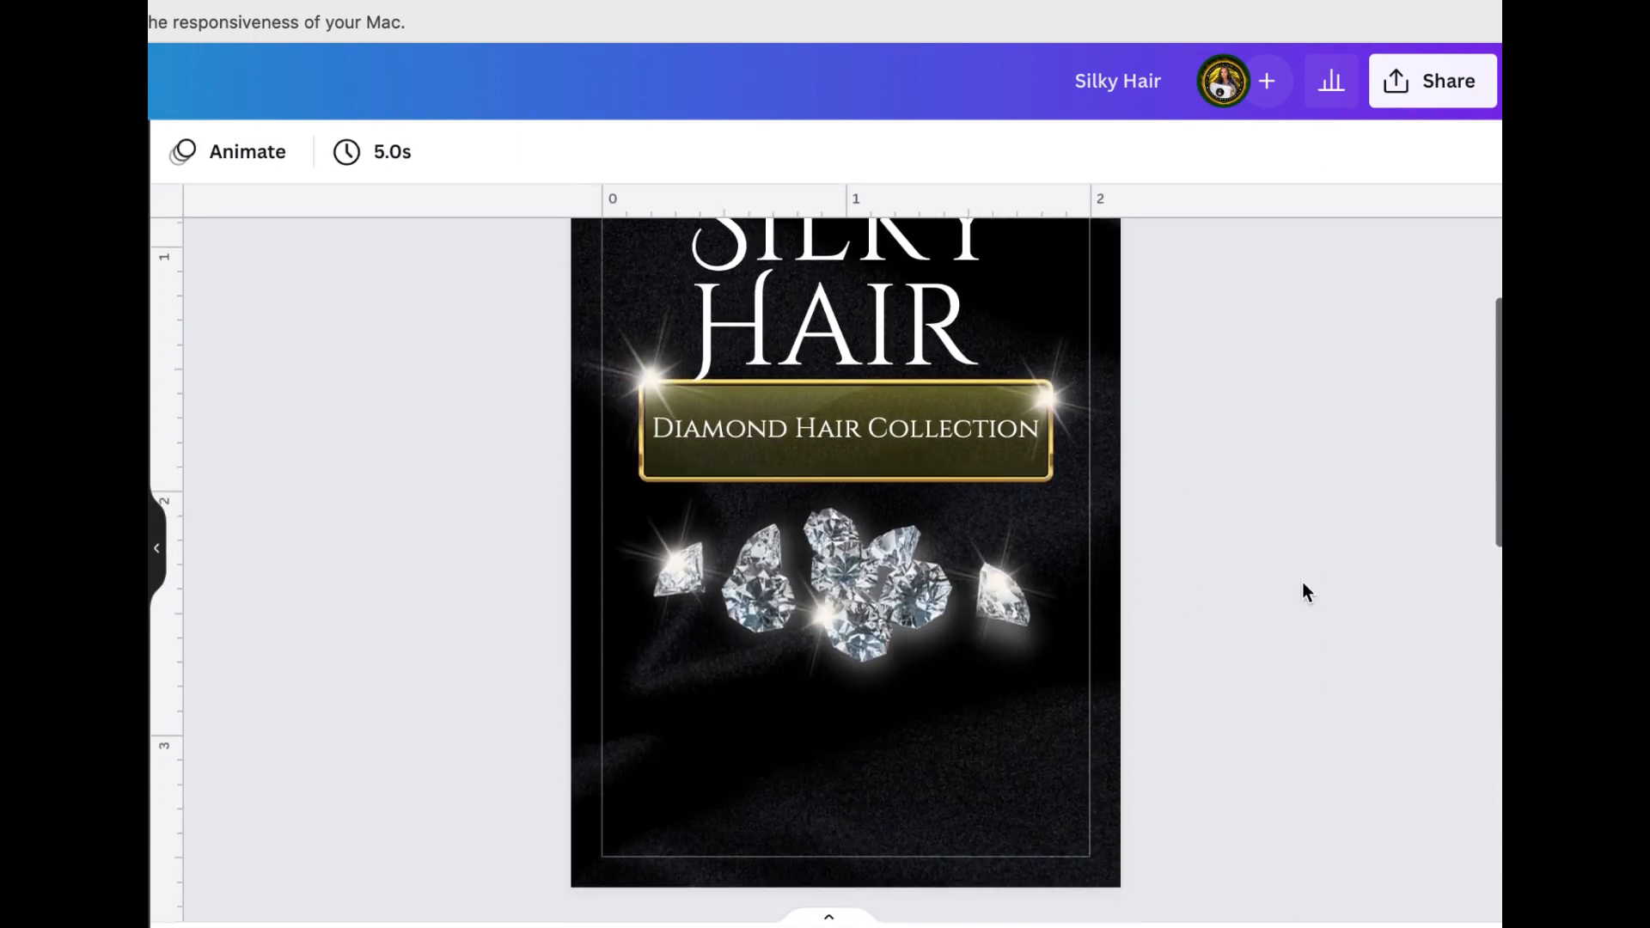
pyautogui.scroll(-8, 1303, 583)
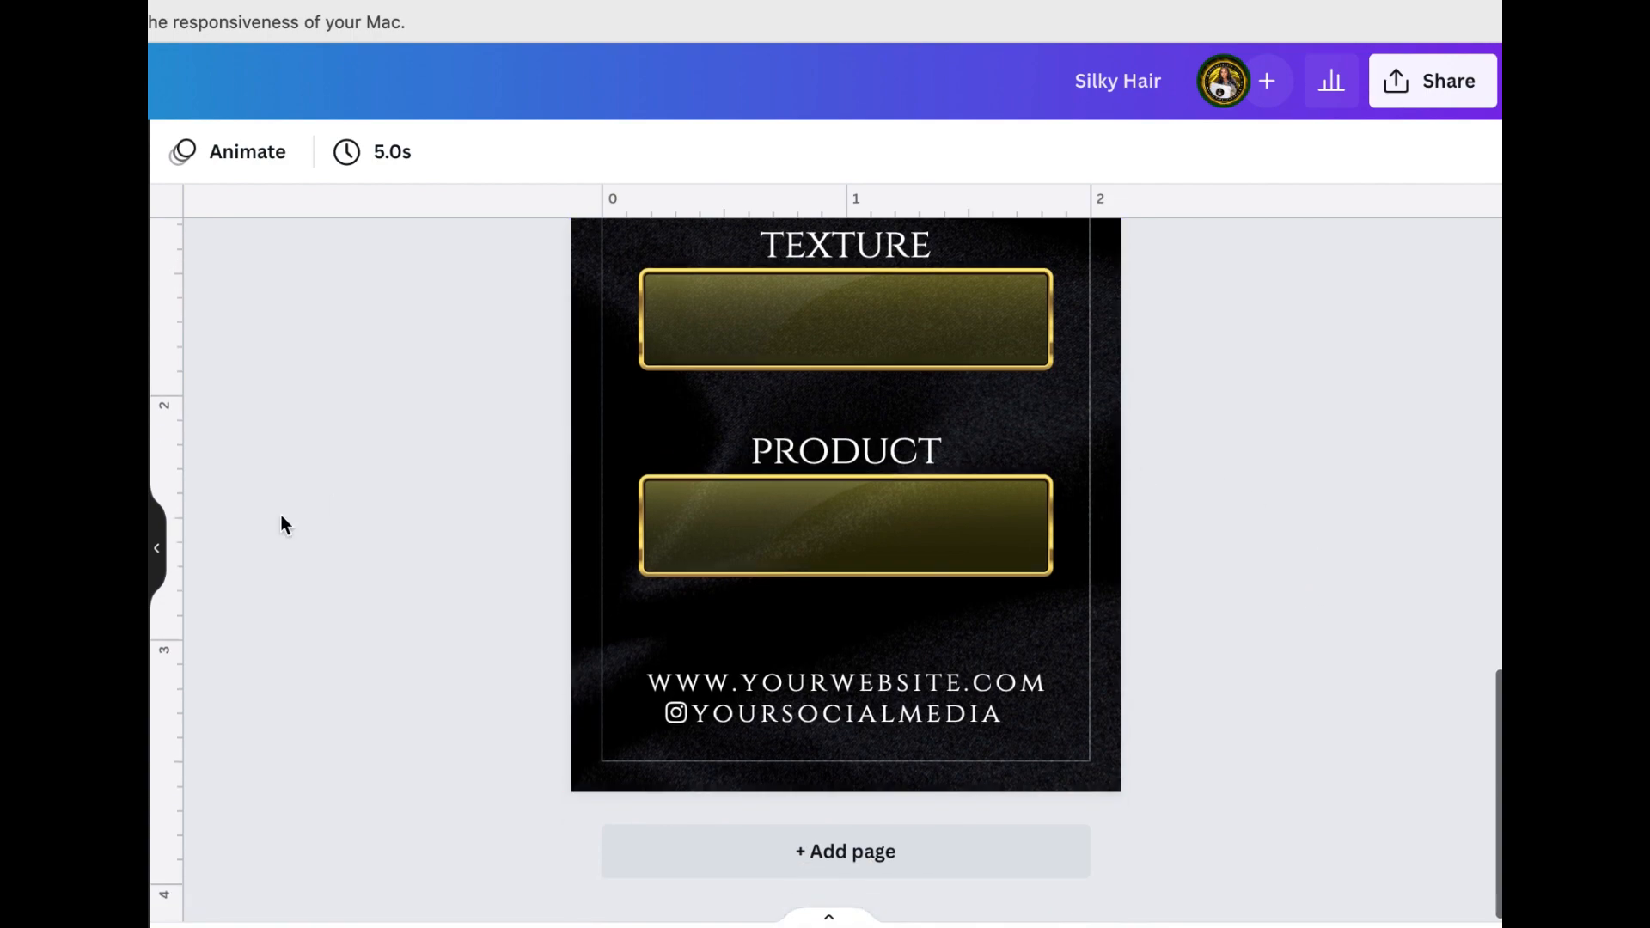
pyautogui.scroll(15, 477, 507)
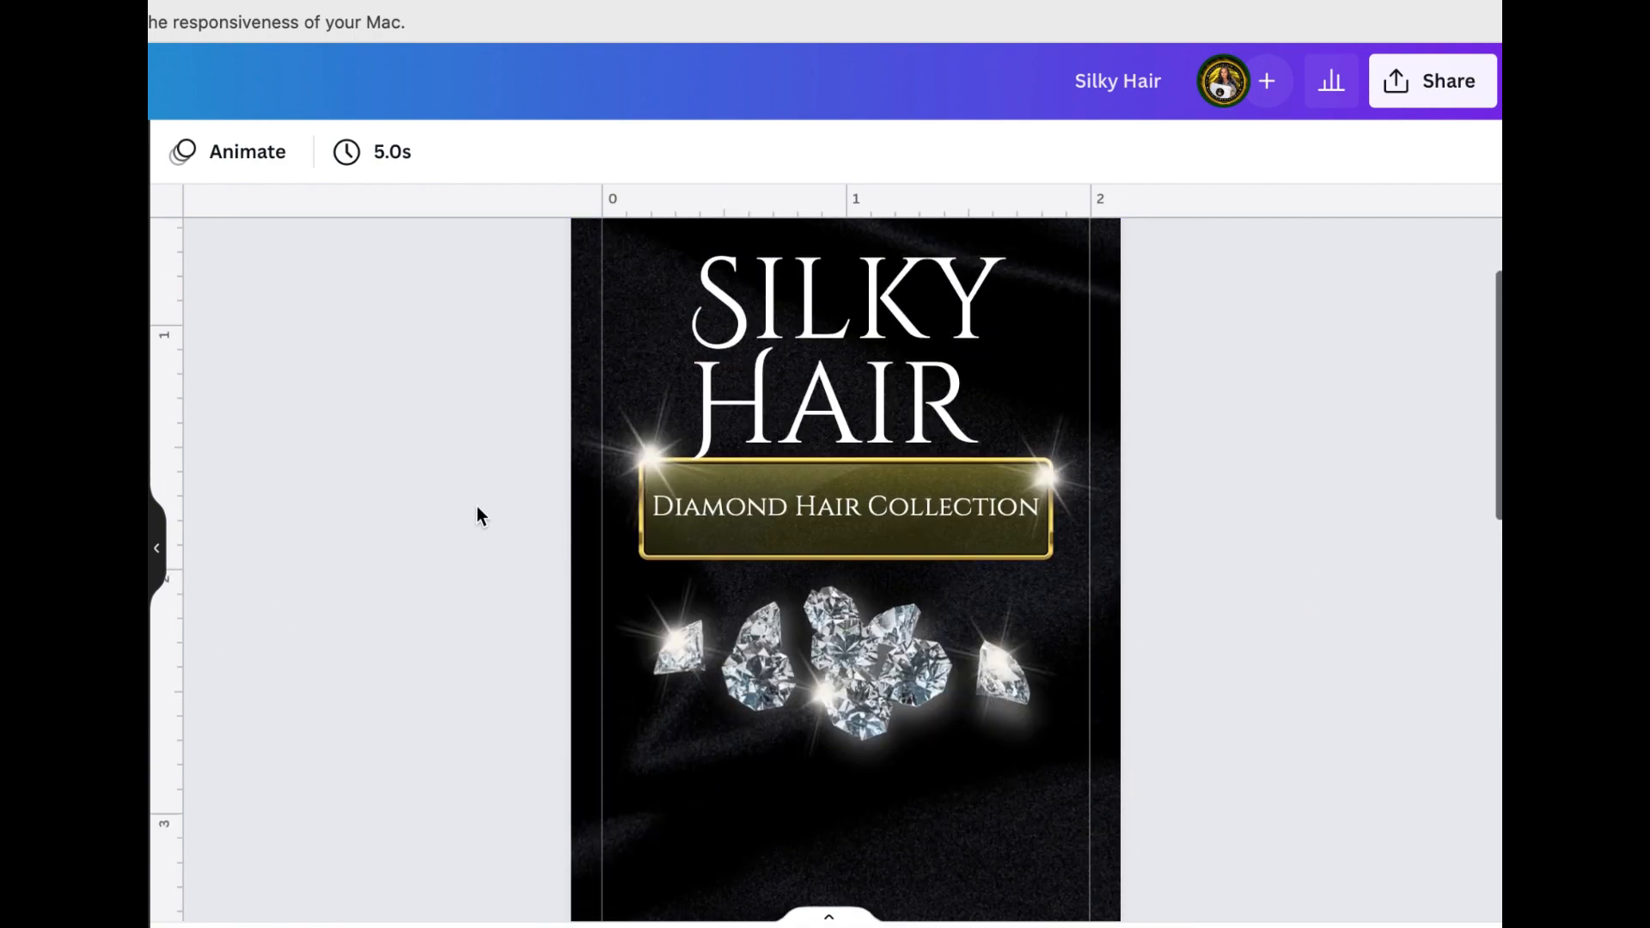
pyautogui.click(832, 623)
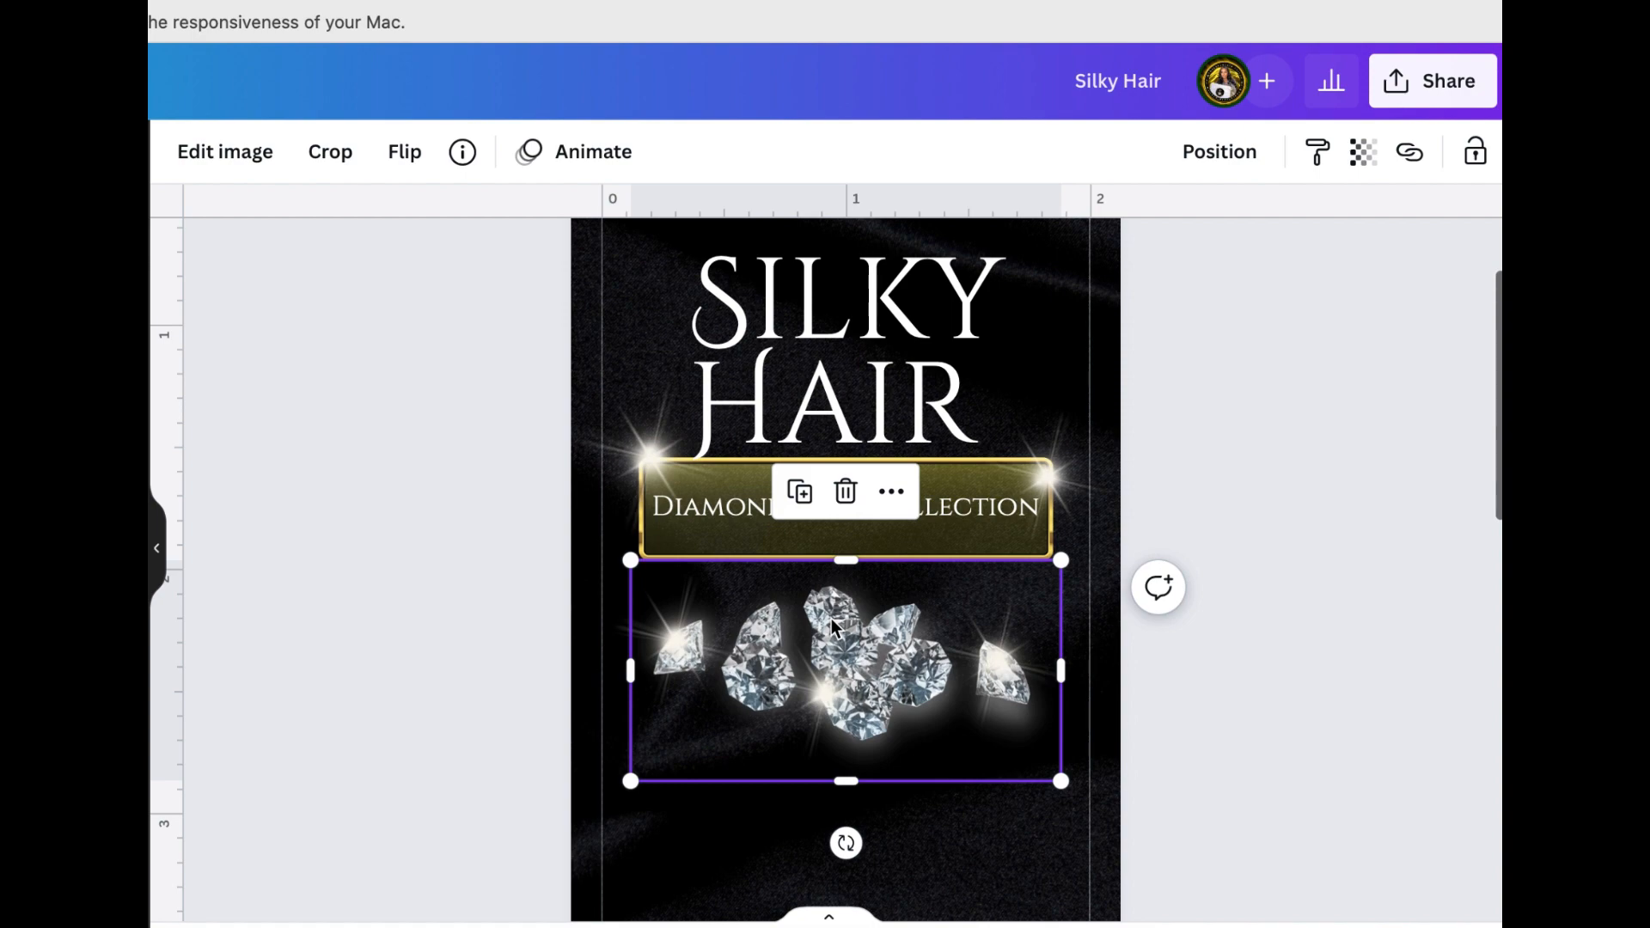
pyautogui.scroll(-15, 832, 619)
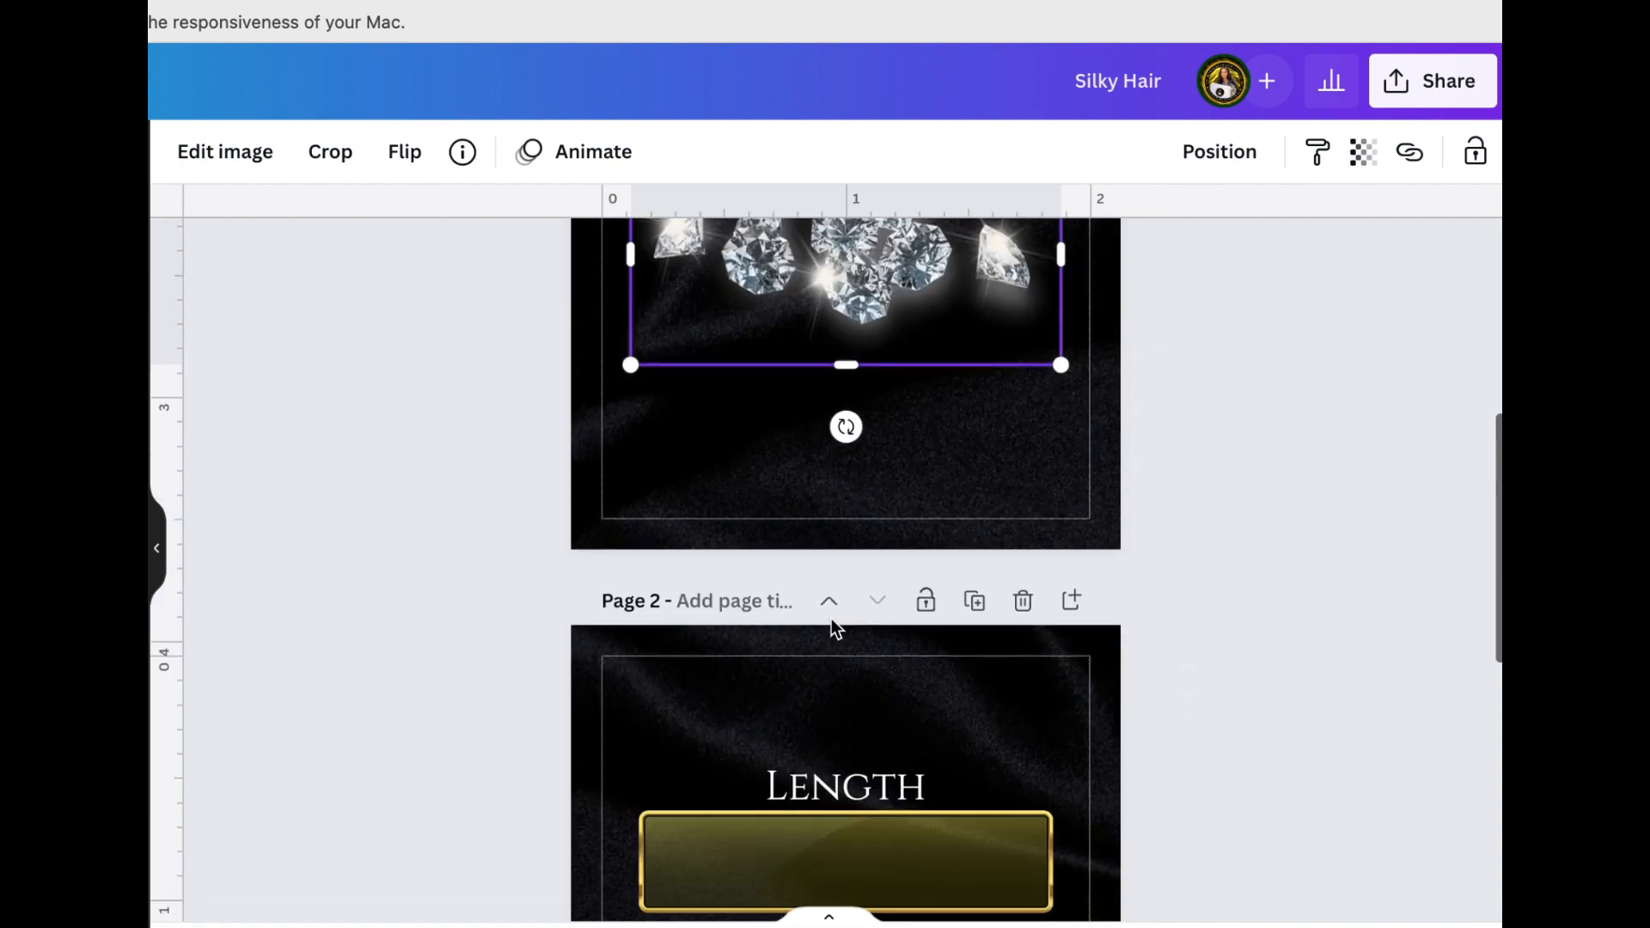
pyautogui.click(1053, 672)
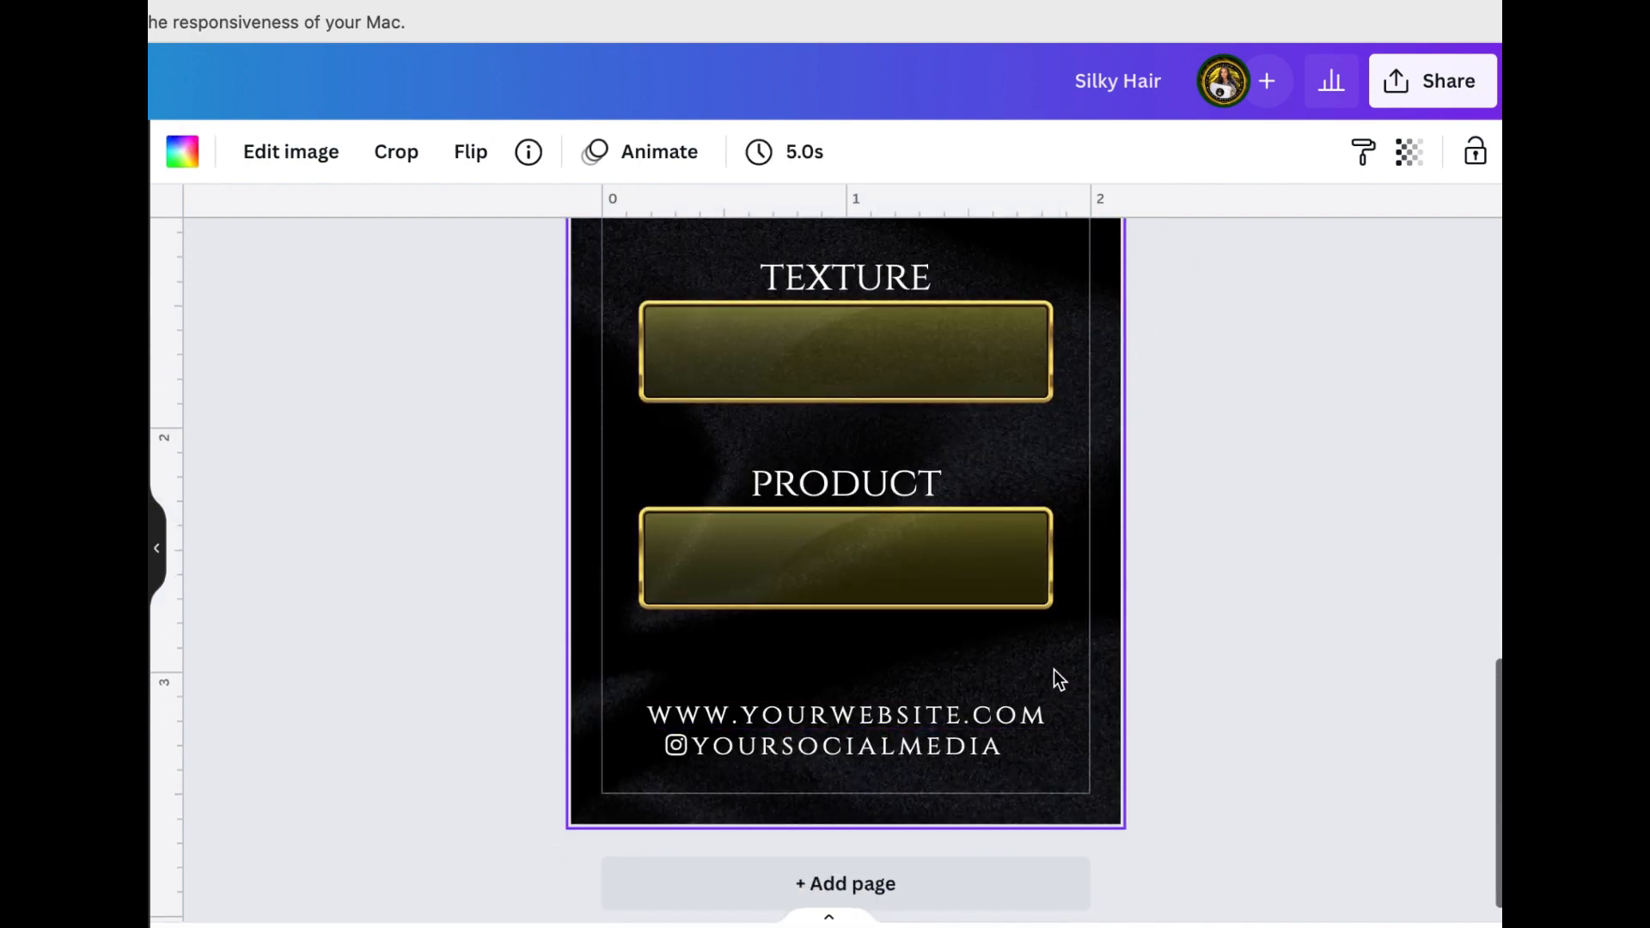
pyautogui.press('super+v')
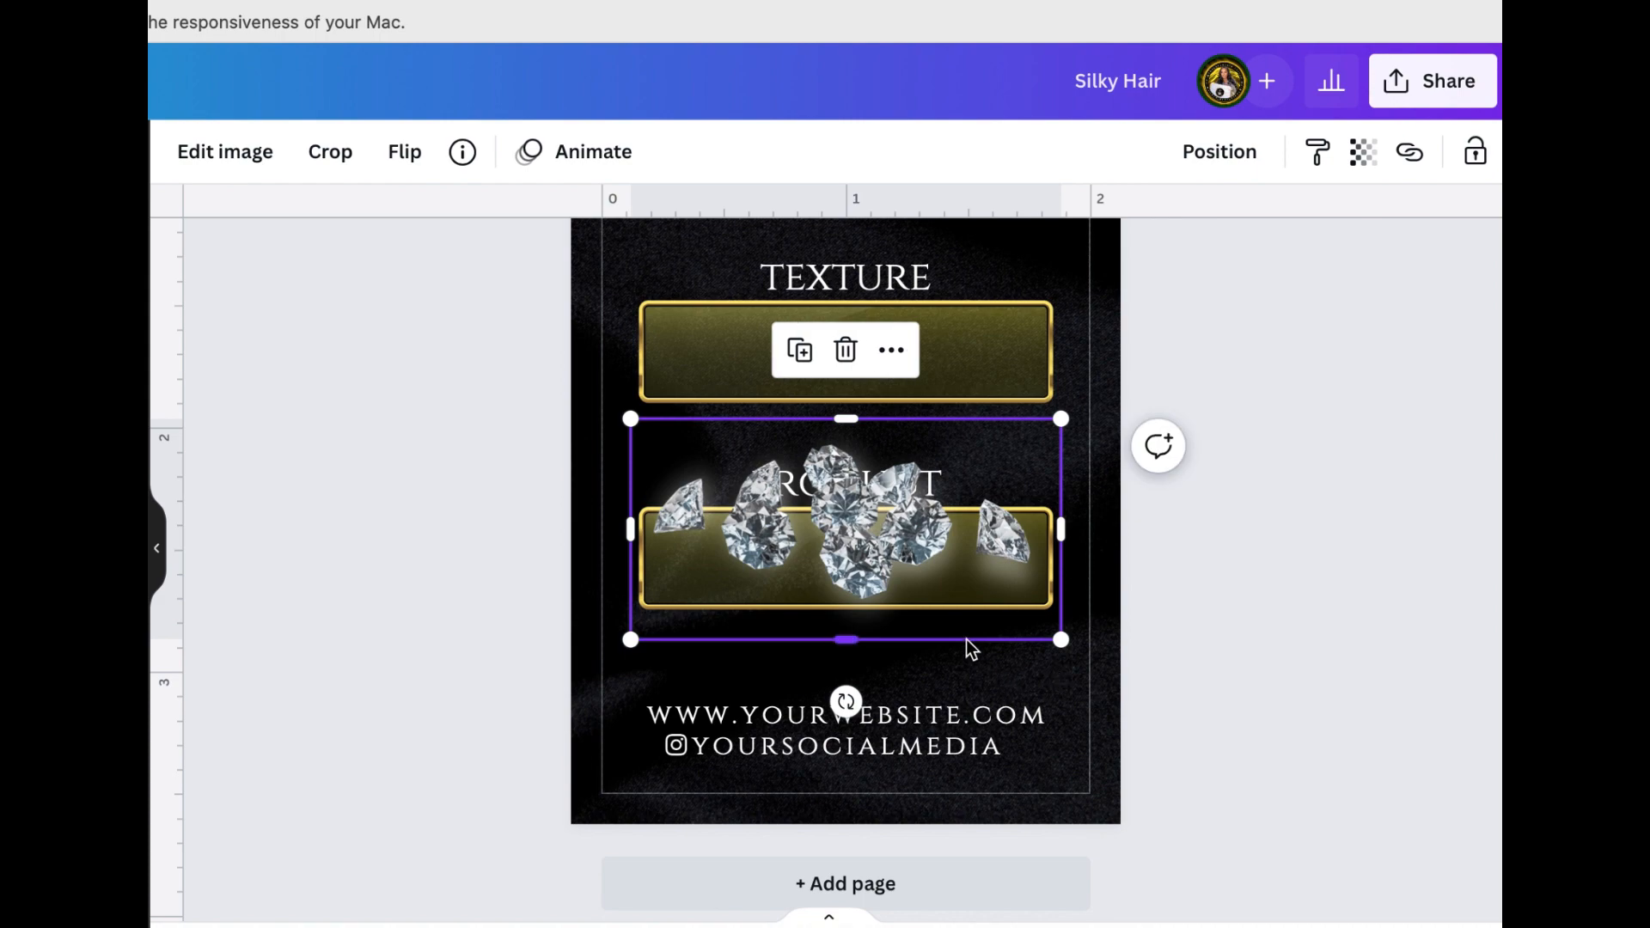
# Try the pasted diamonds higher up on page 2, sent backward in the layer order
pyautogui.scroll(2, 967, 643)
pyautogui.moveTo(966, 639); pyautogui.dragTo(805, 198)
pyautogui.click(1219, 151)
pyautogui.click(1138, 233)
pyautogui.click(1401, 467)
pyautogui.scroll(5, 1401, 467)
pyautogui.scroll(-4, 1401, 467)
pyautogui.scroll(2, 478, 448)
# Shrink the diamond cluster and fit it on the left between the product banner and the website line
pyautogui.moveTo(477, 447); pyautogui.dragTo(453, 653)
pyautogui.scroll(-5, 453, 324)
pyautogui.moveTo(384, 515); pyautogui.dragTo(522, 557)
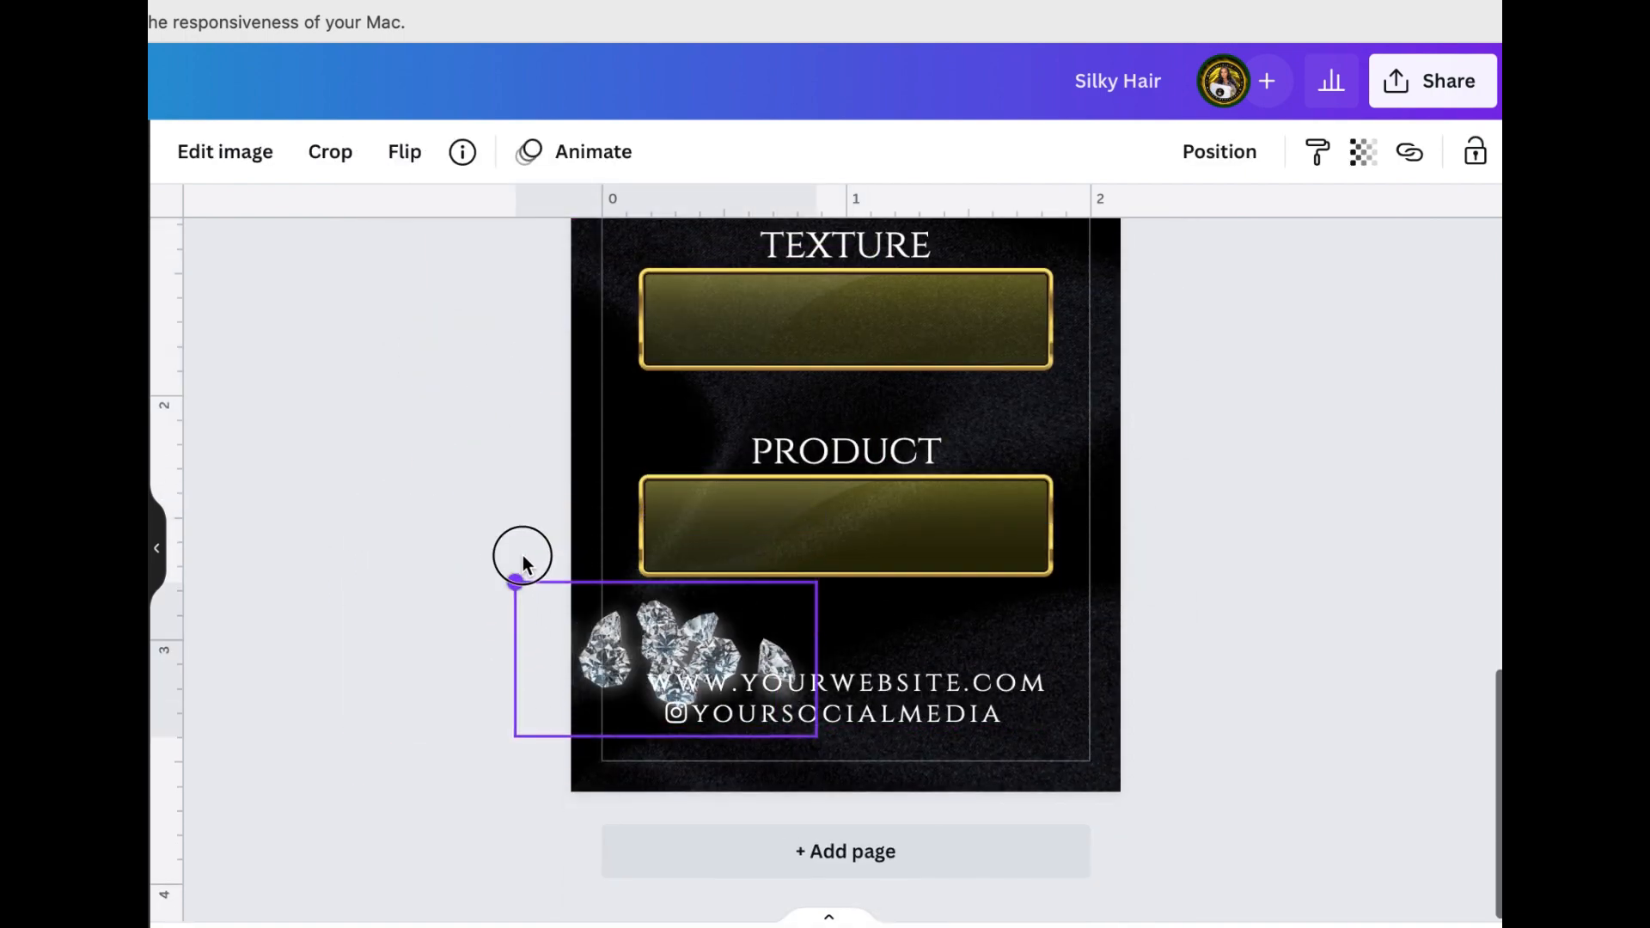
pyautogui.moveTo(542, 652); pyautogui.dragTo(563, 601)
pyautogui.click(551, 548)
pyautogui.click(637, 636)
pyautogui.moveTo(538, 532); pyautogui.dragTo(611, 562)
pyautogui.click(1455, 572)
pyautogui.scroll(3, 1455, 572)
pyautogui.scroll(-2, 1455, 572)
pyautogui.scroll(-1, 1456, 572)
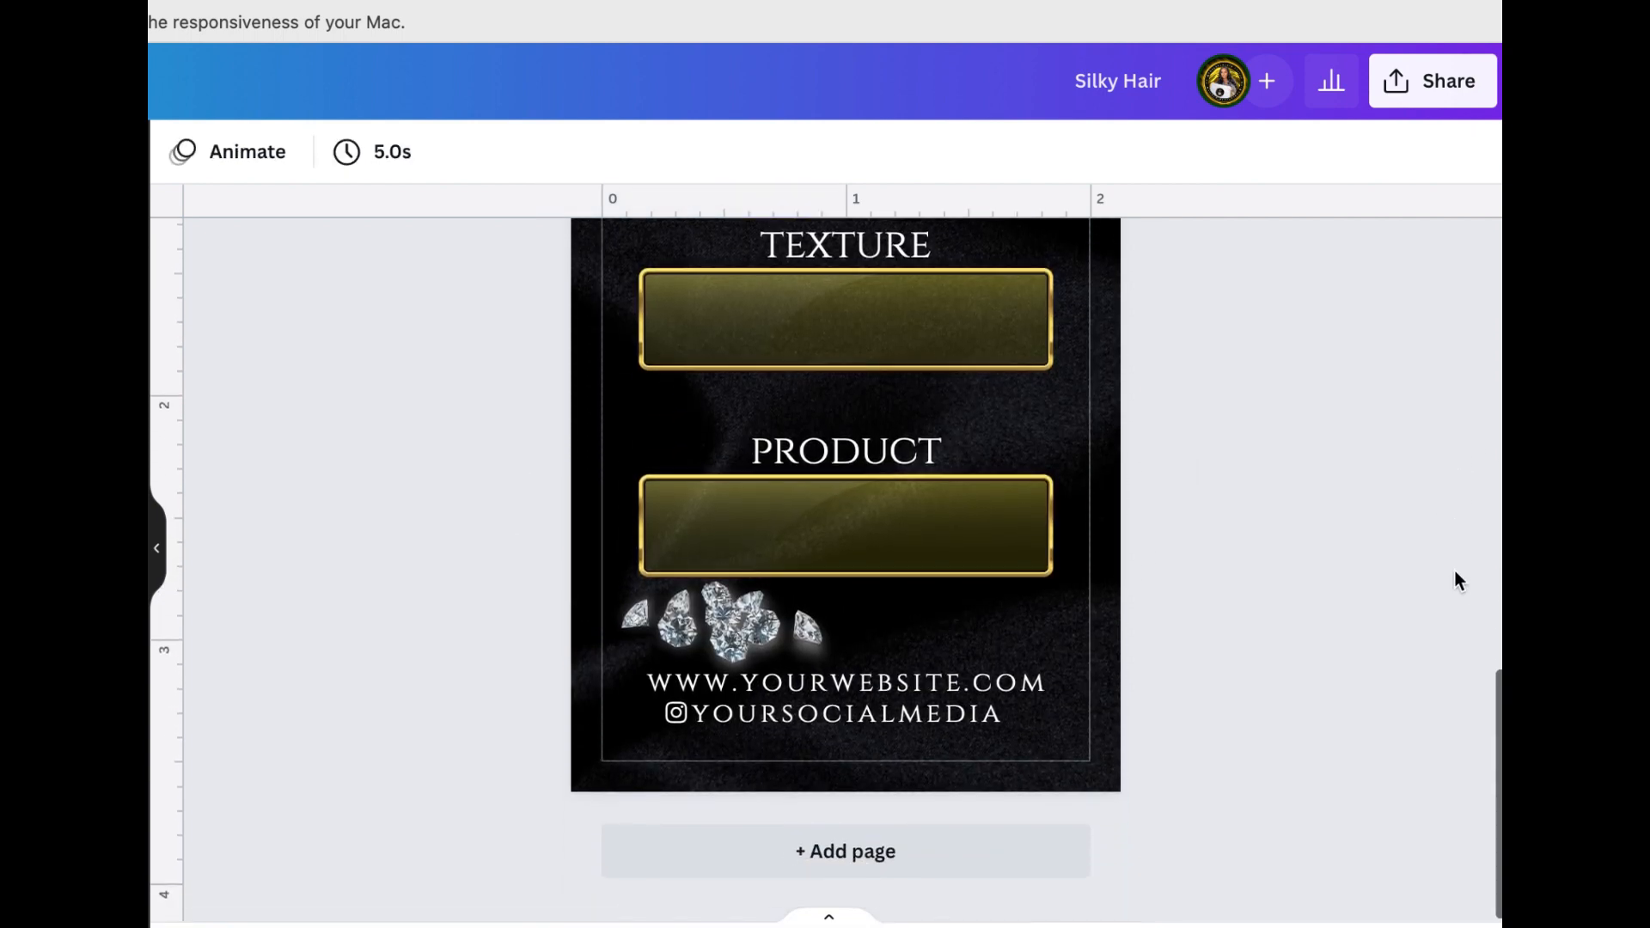
# Duplicate the small diamond cluster, move the copy to the right above the website line and flip it horizontally
pyautogui.click(653, 611)
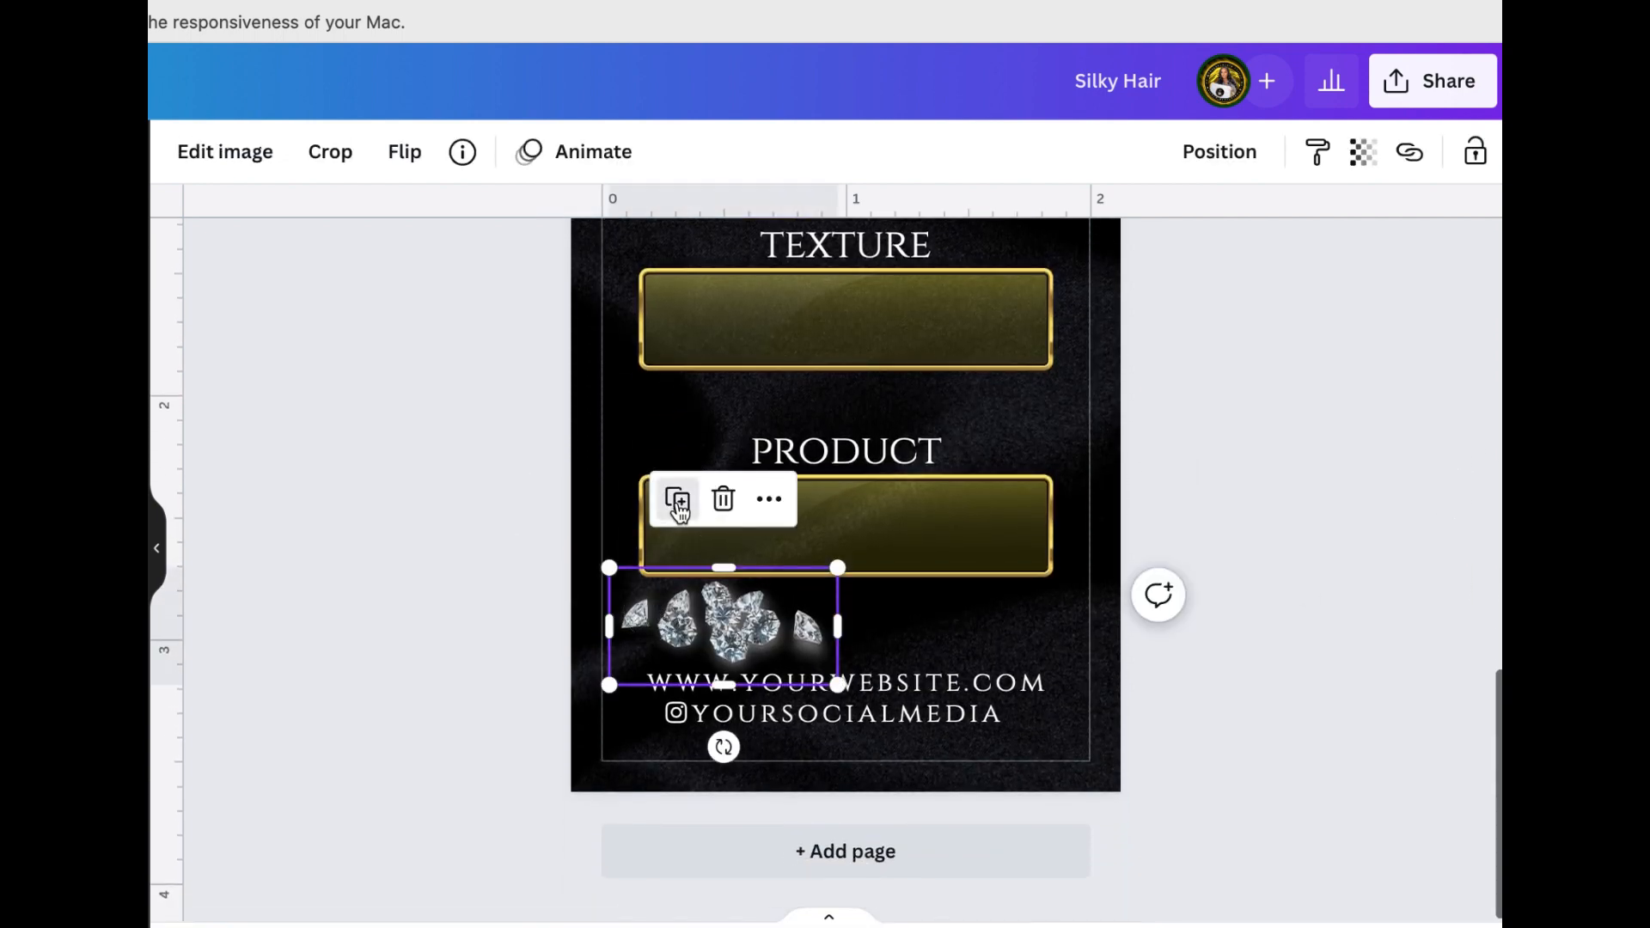
pyautogui.click(674, 494)
pyautogui.moveTo(741, 631); pyautogui.dragTo(964, 585)
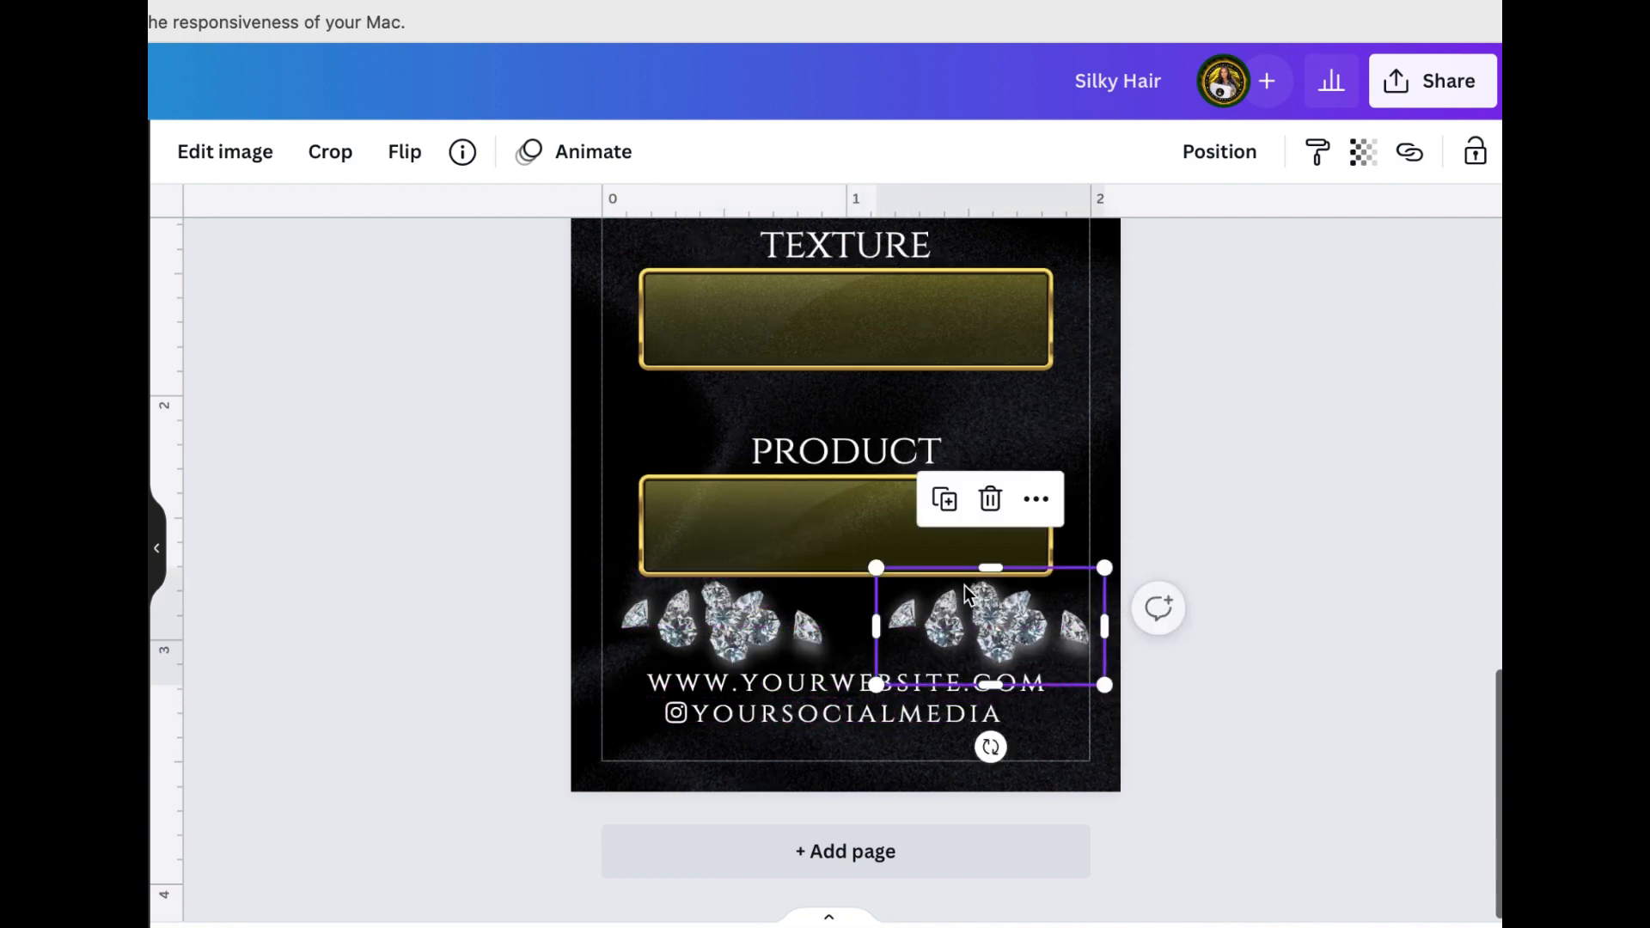
pyautogui.click(407, 155)
pyautogui.click(430, 222)
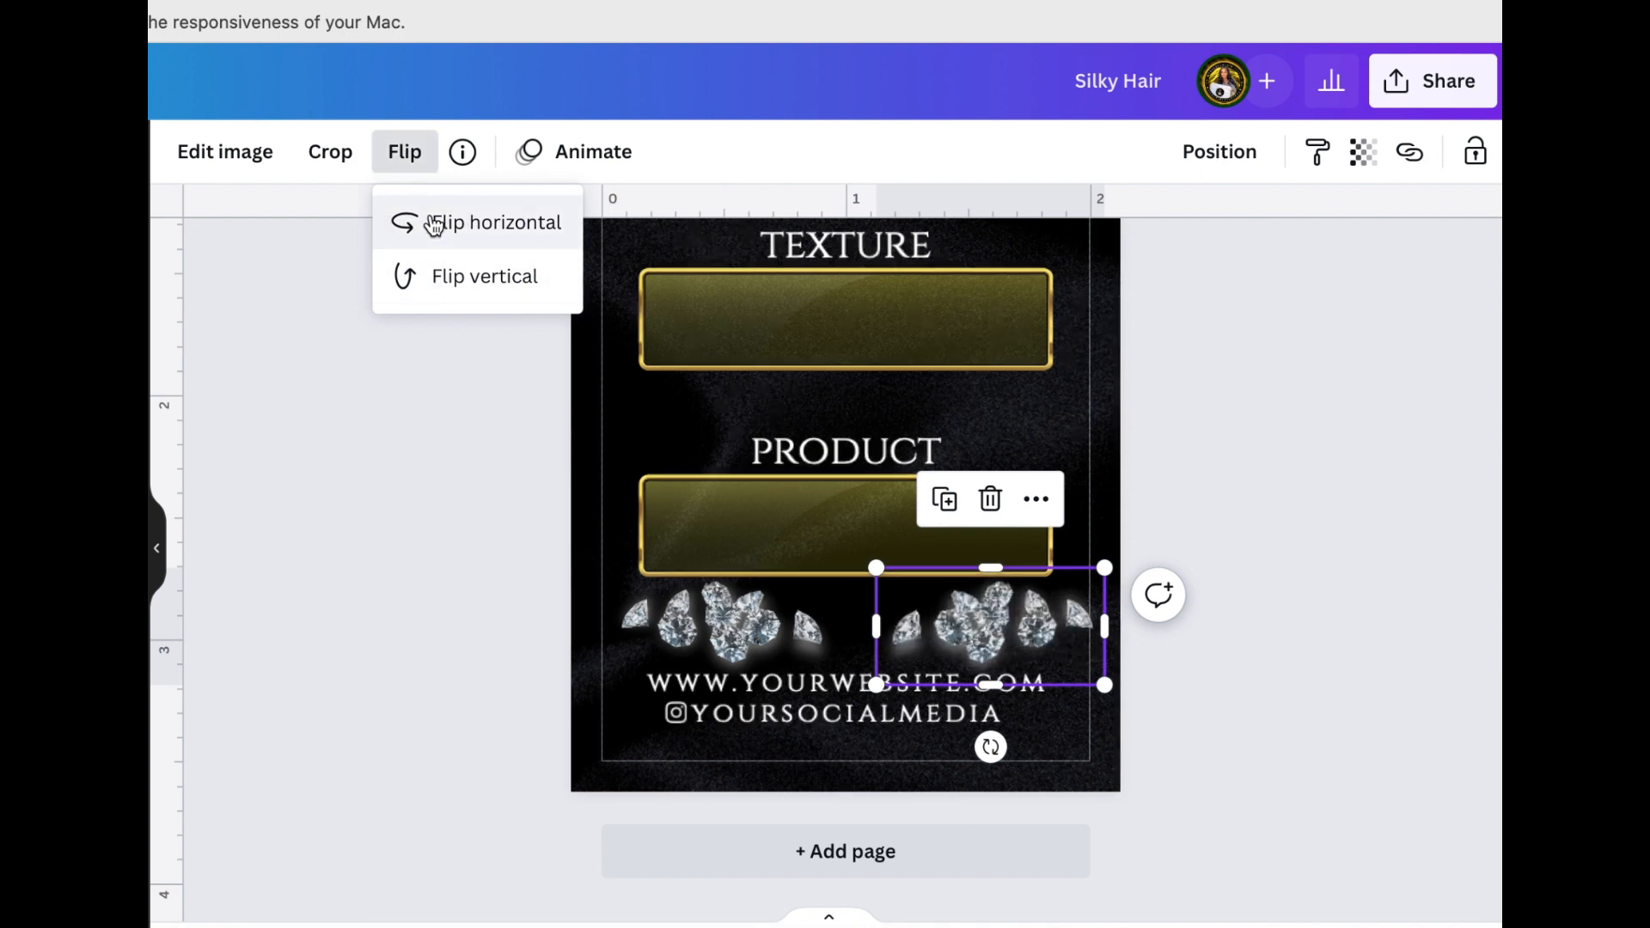
pyautogui.click(338, 502)
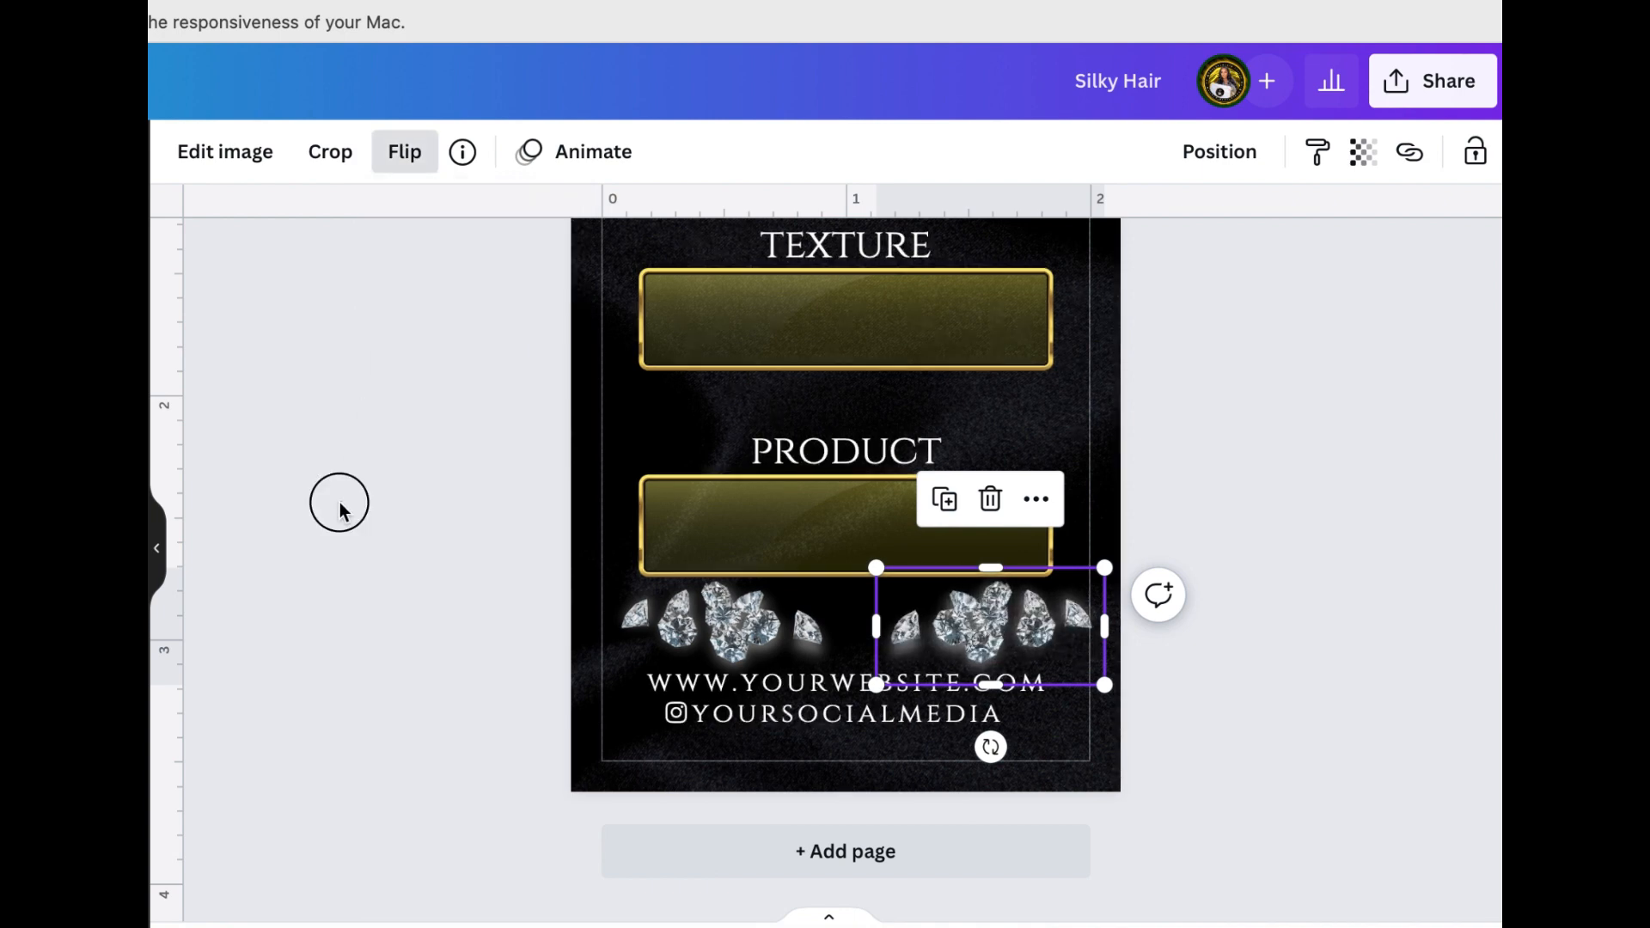
pyautogui.click(339, 502)
pyautogui.click(1203, 927)
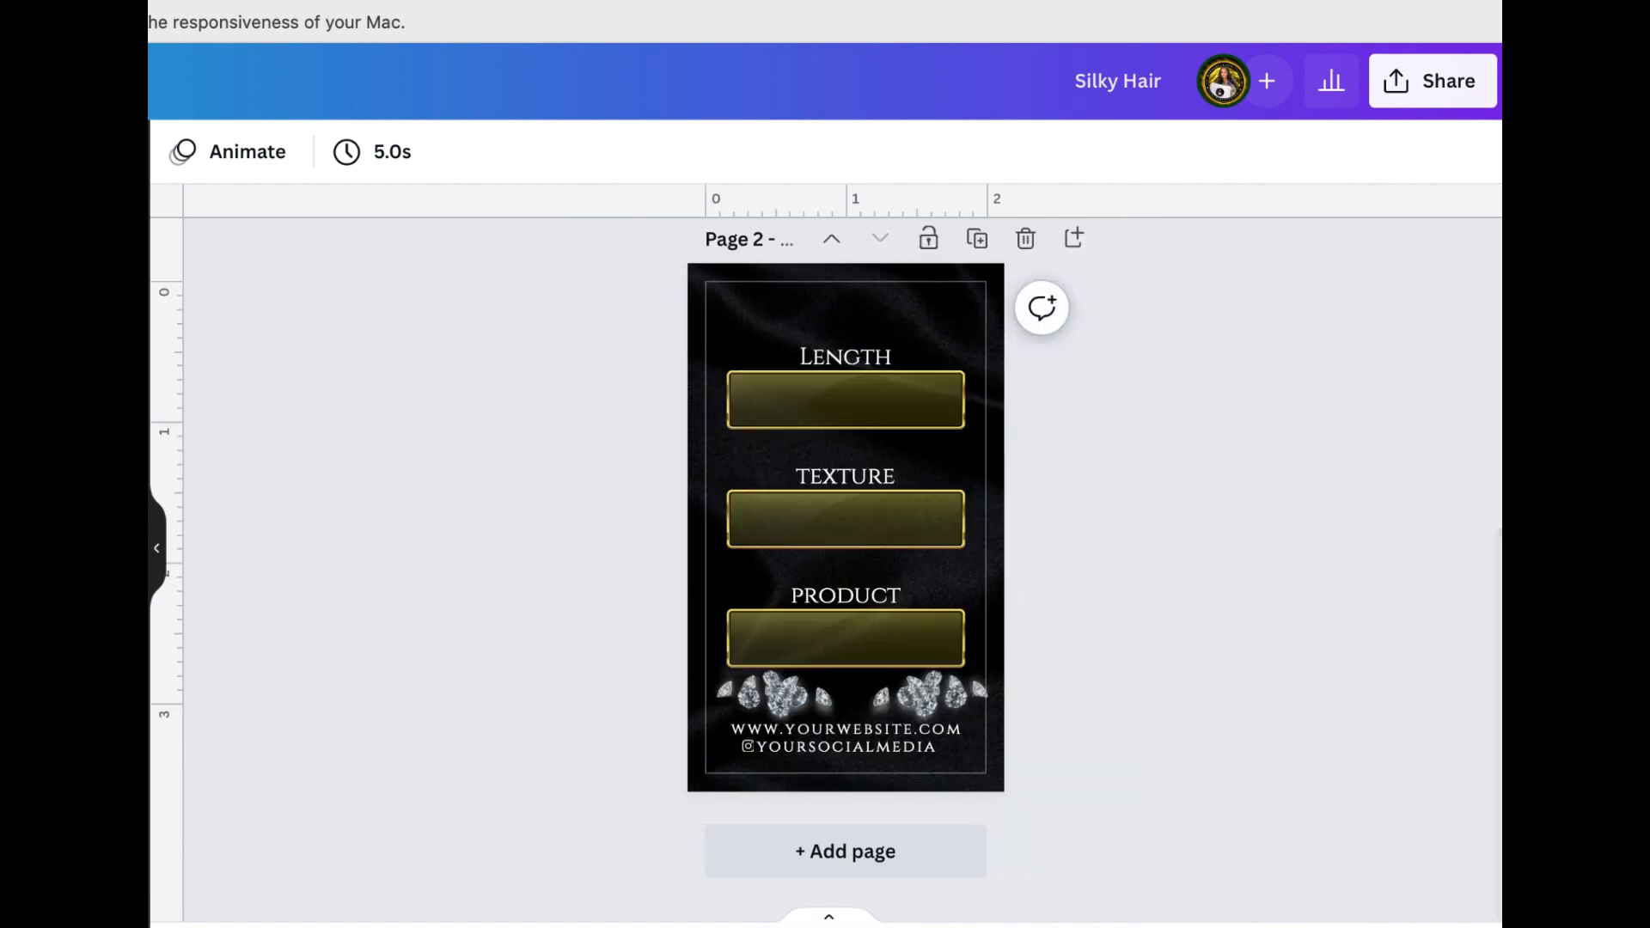
pyautogui.scroll(5, 1275, 687)
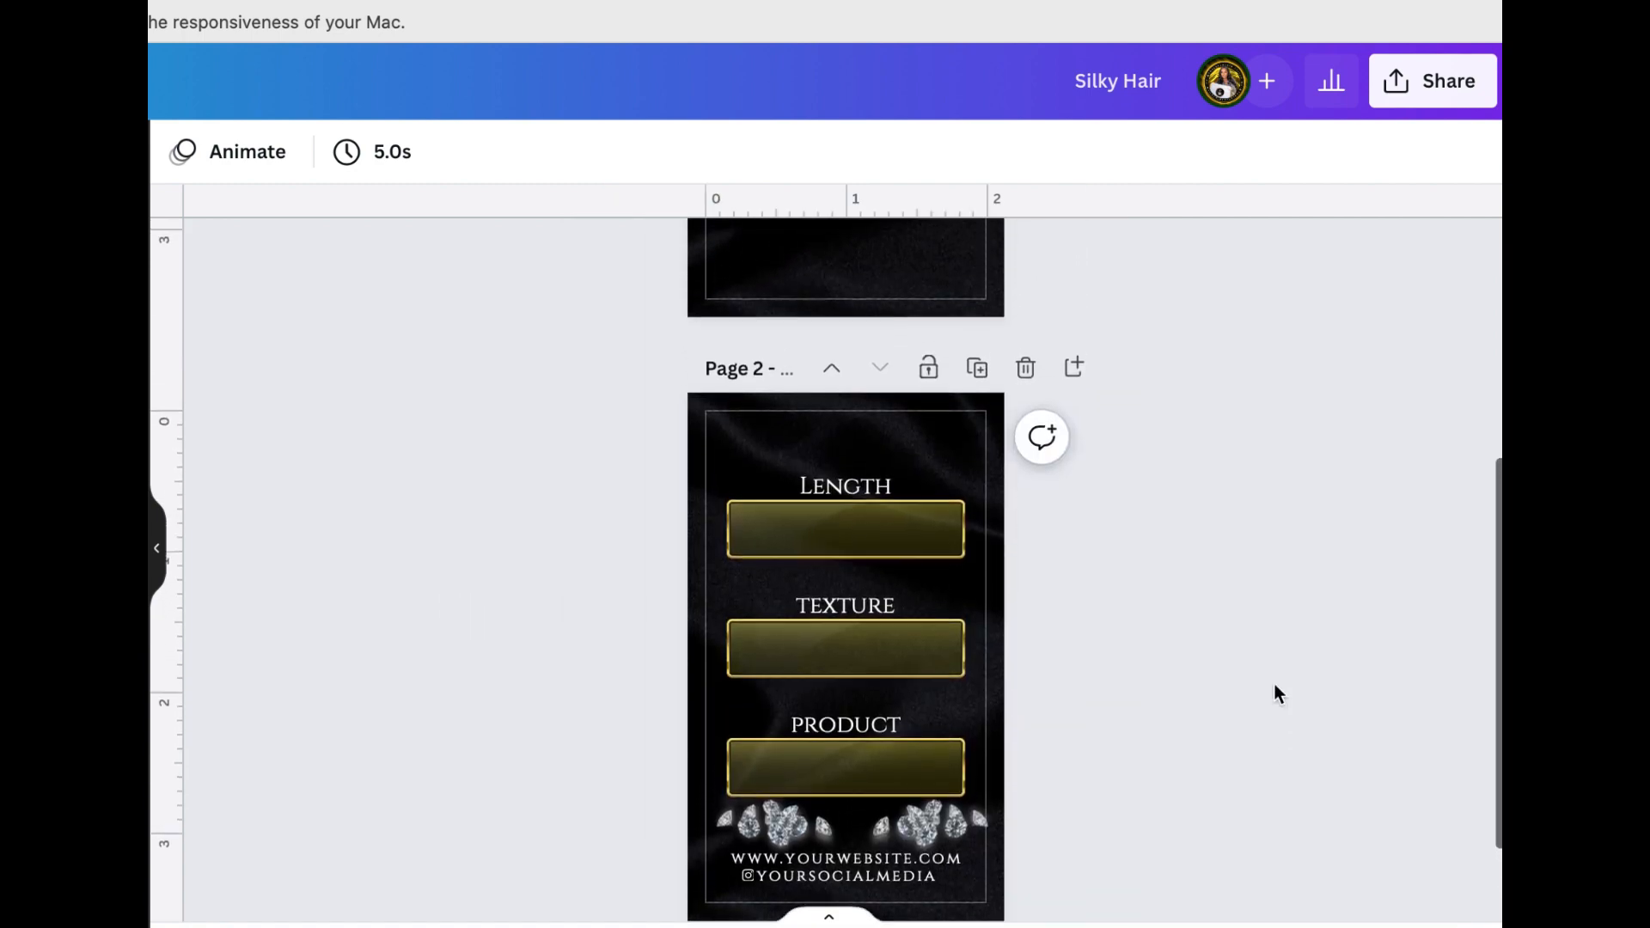
pyautogui.scroll(4, 1275, 686)
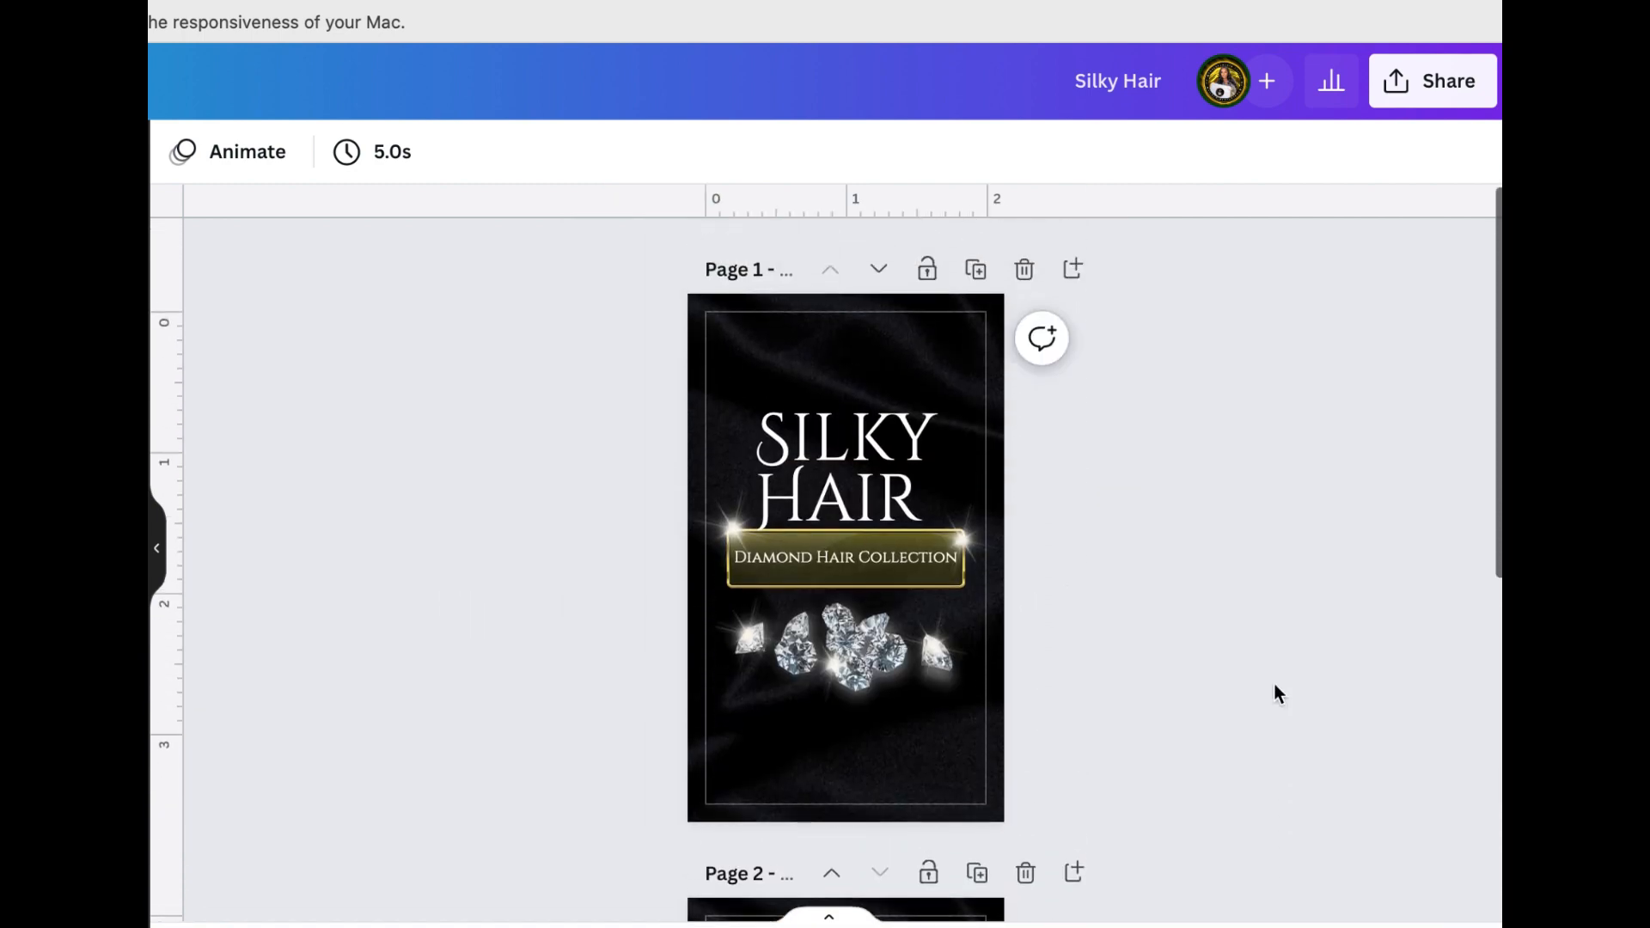